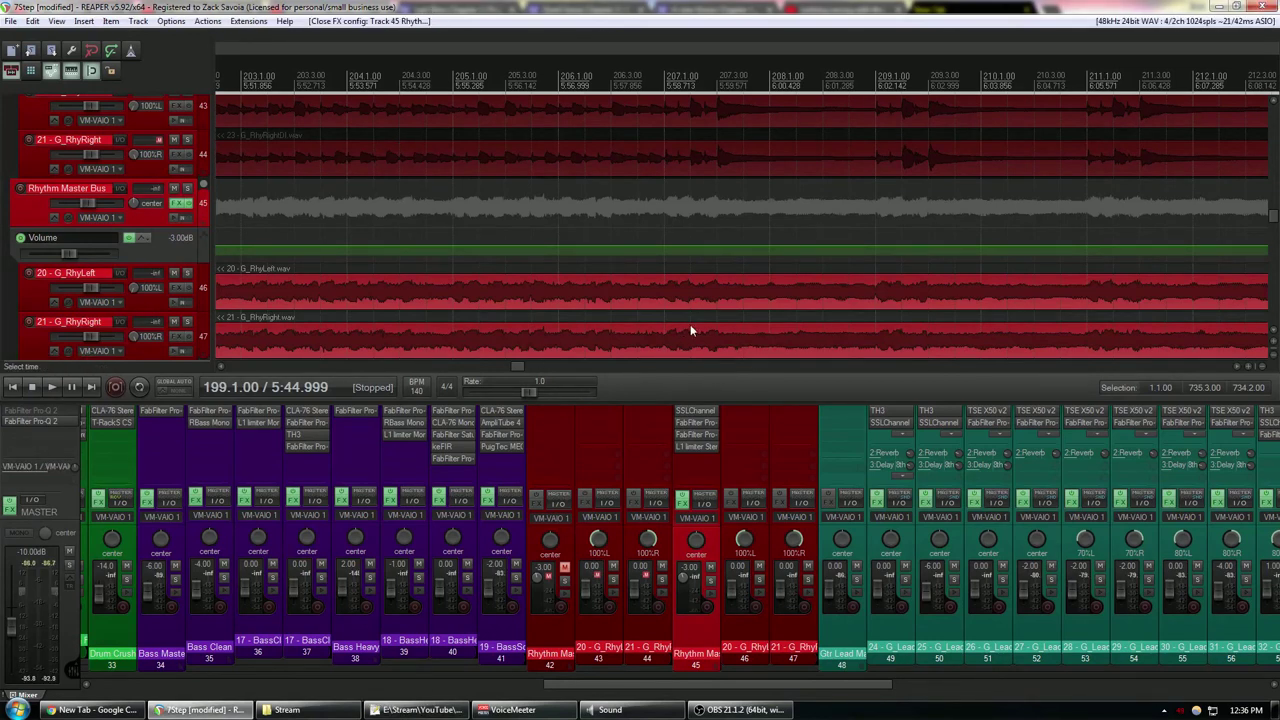
- Solo the Rhythm Master Bus on track 45 and play it back from bar 199 with its effects enabled
{"action": "left_click", "coordinate": [710, 581]}
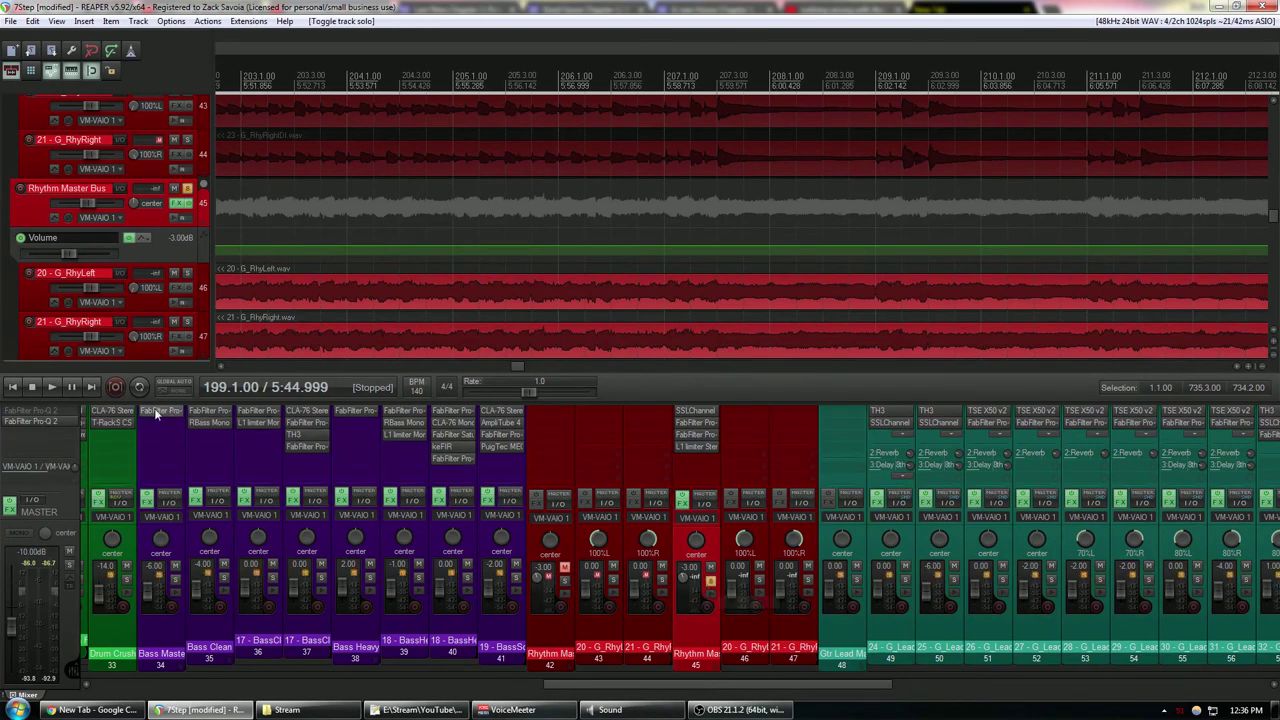
{"action": "left_click", "coordinate": [60, 391]}
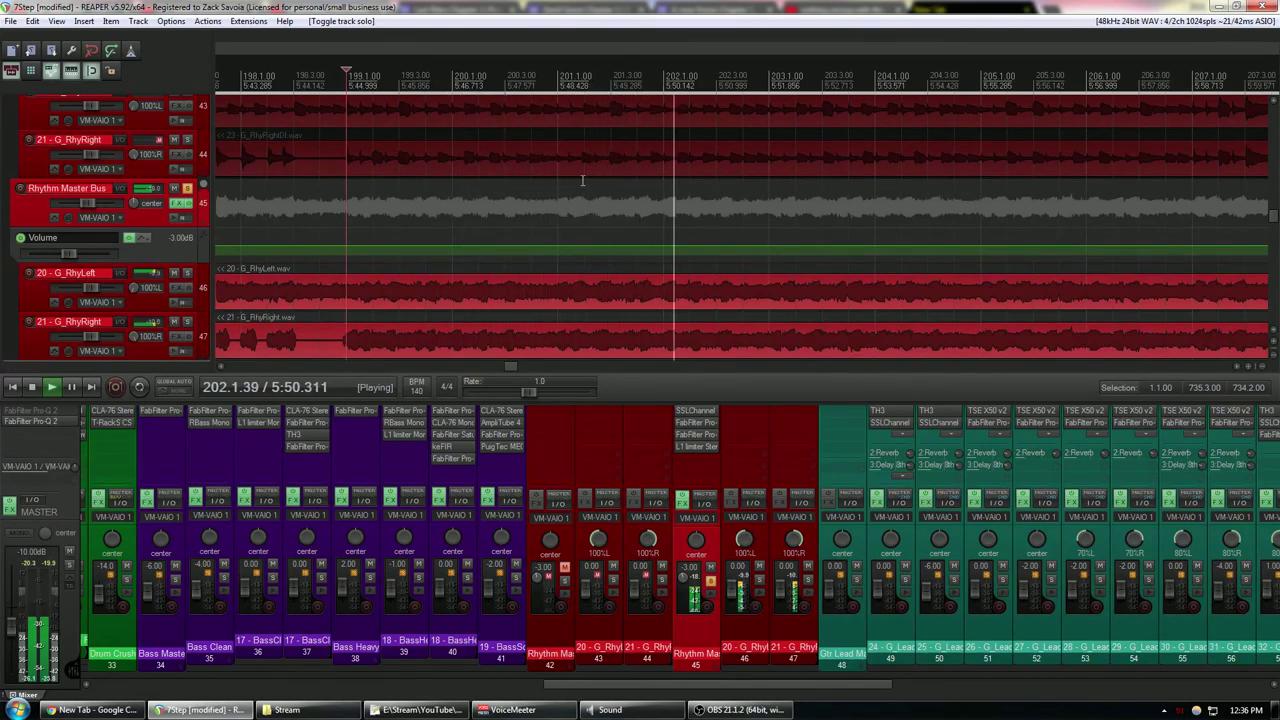
{"action": "left_click", "coordinate": [33, 388]}
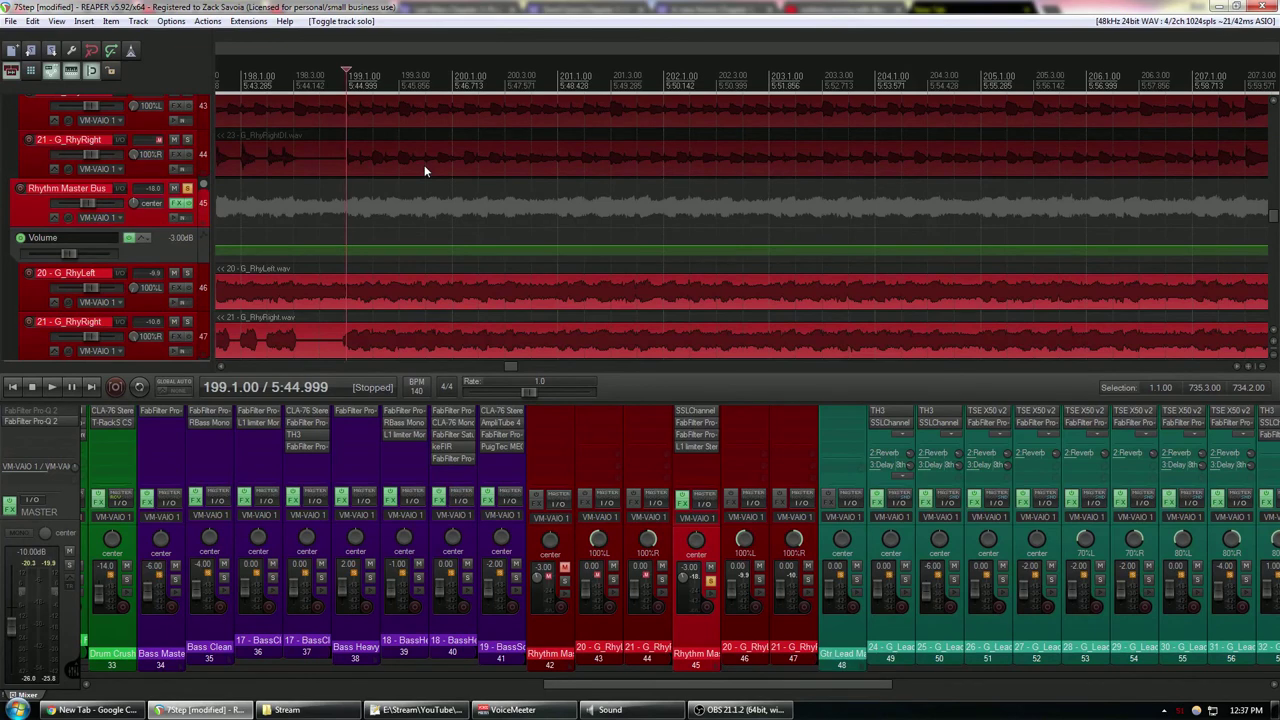
- Bypass the effects chain of the Rhythm Master Bus on track 45 and play the dry bus from bar 199
{"action": "left_click", "coordinate": [682, 497]}
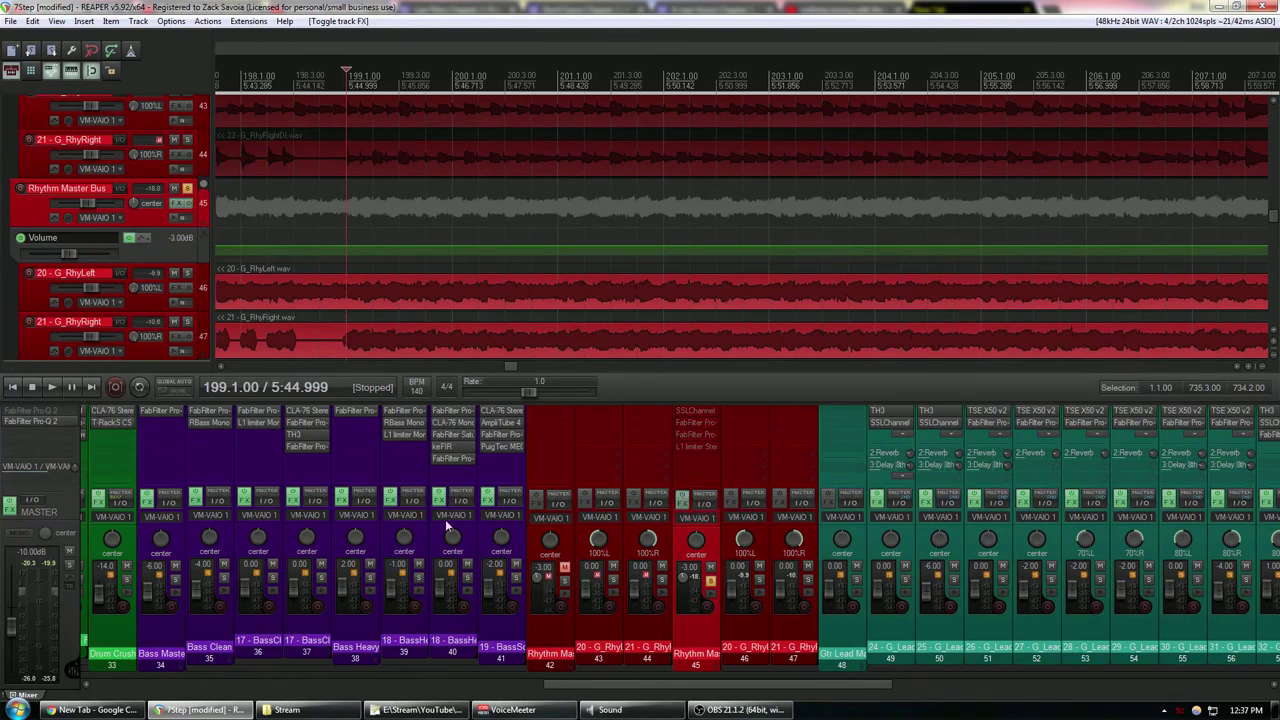
{"action": "left_click", "coordinate": [51, 387]}
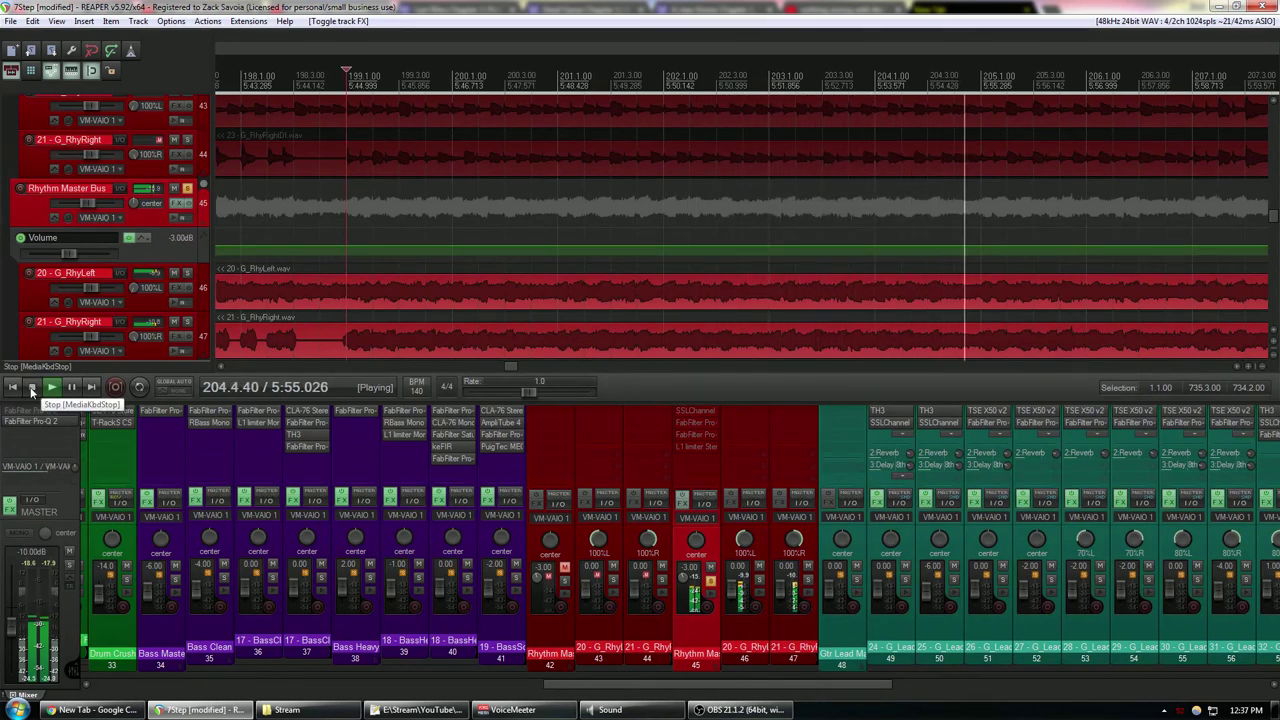
{"action": "key", "text": "space"}
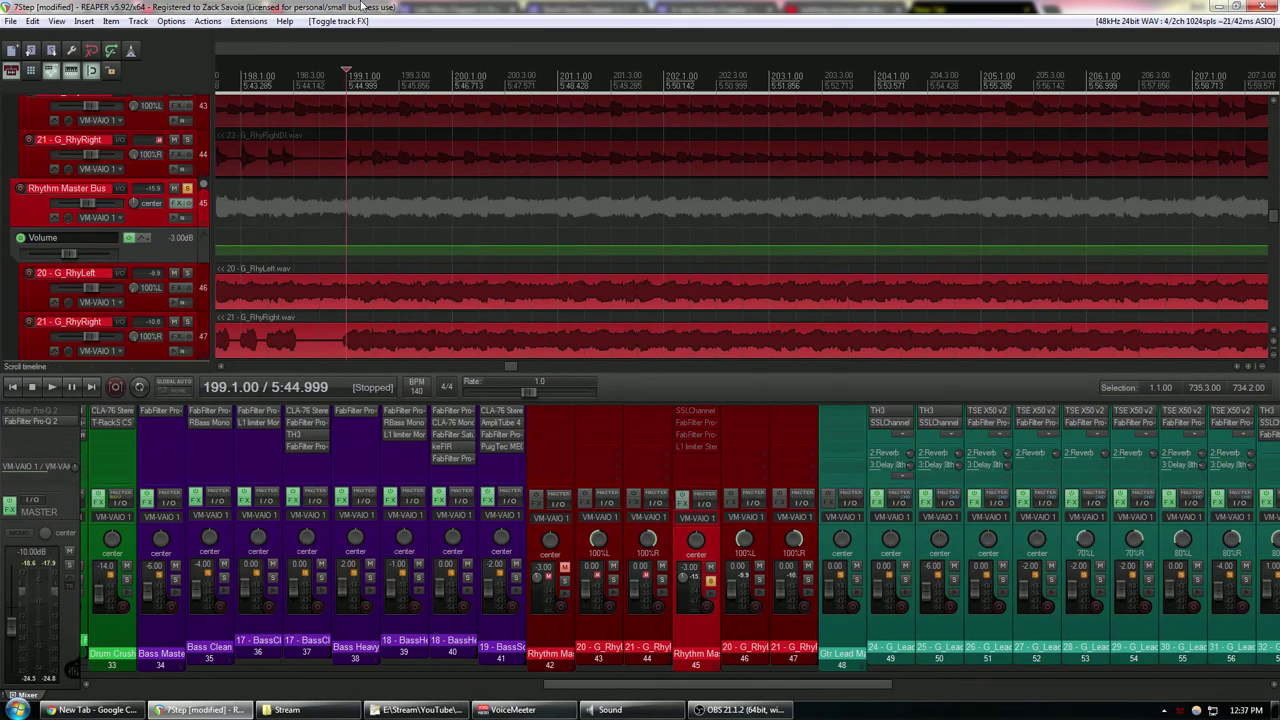
- Unsolo and mute the Rhythm Master Bus on track 45, and unmute and select the DI Rhythm Master Bus on track 42
{"action": "scroll", "coordinate": [354, 170], "scroll_direction": "down", "scroll_amount": 2}
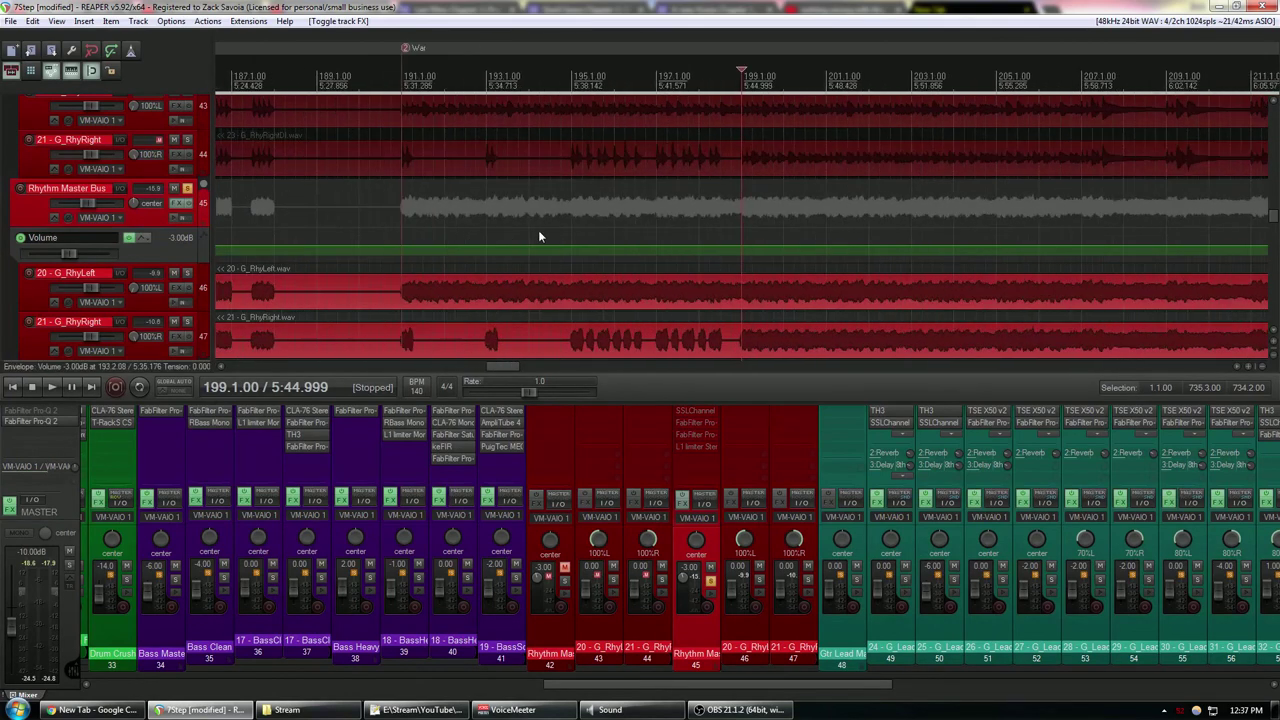
{"action": "scroll", "coordinate": [726, 244], "scroll_direction": "up", "scroll_amount": 2}
{"action": "scroll", "coordinate": [681, 230], "scroll_direction": "up", "scroll_amount": 1}
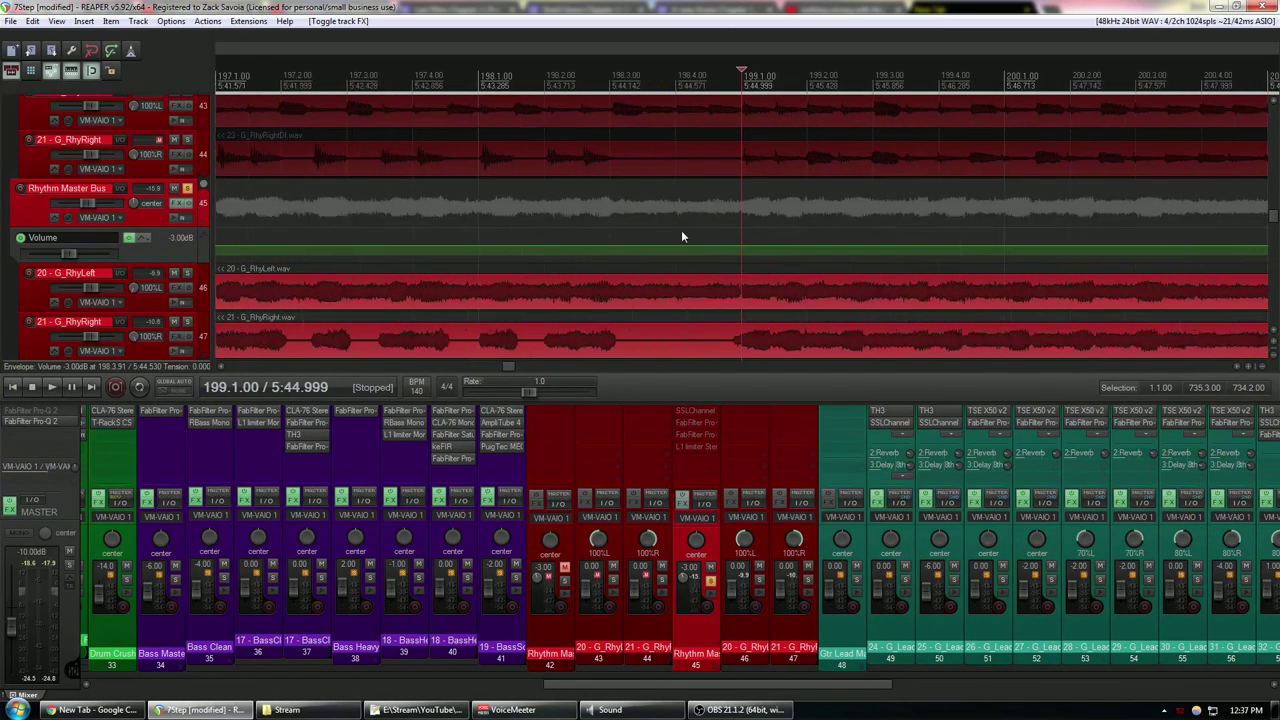
{"action": "scroll", "coordinate": [695, 262], "scroll_direction": "down", "scroll_amount": 2}
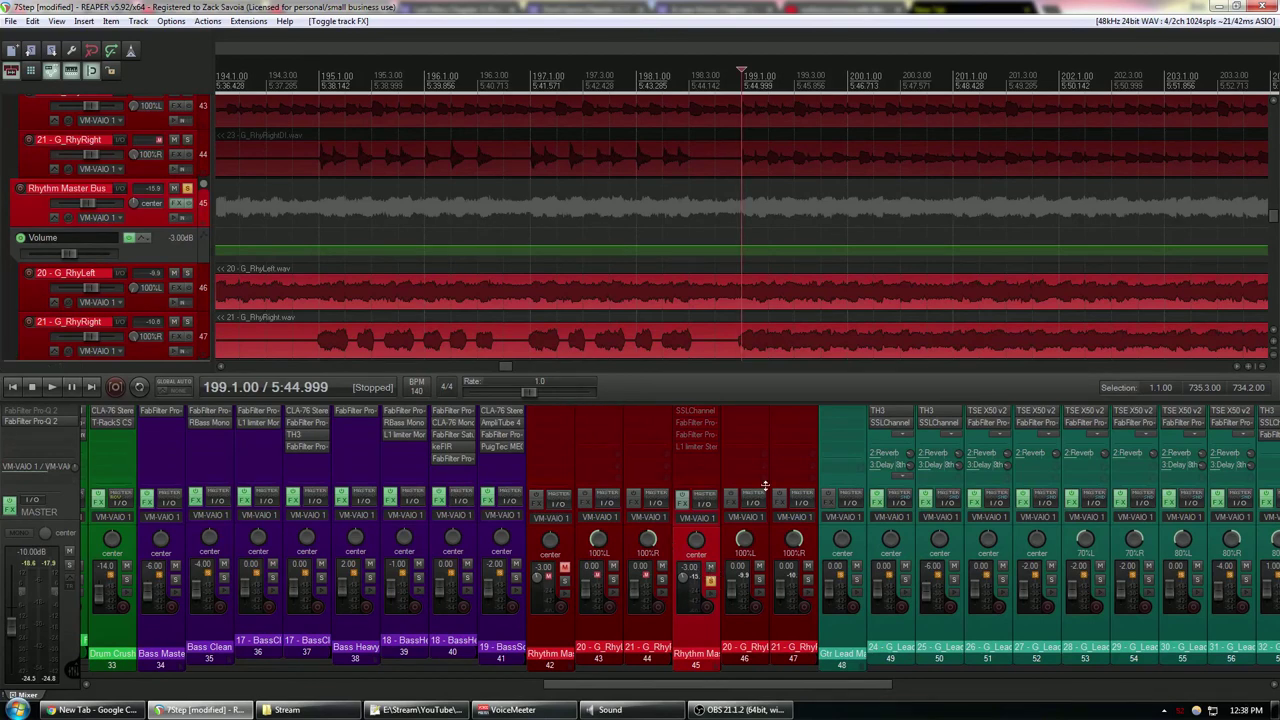
{"action": "left_click", "coordinate": [710, 577]}
{"action": "left_click", "coordinate": [563, 570]}
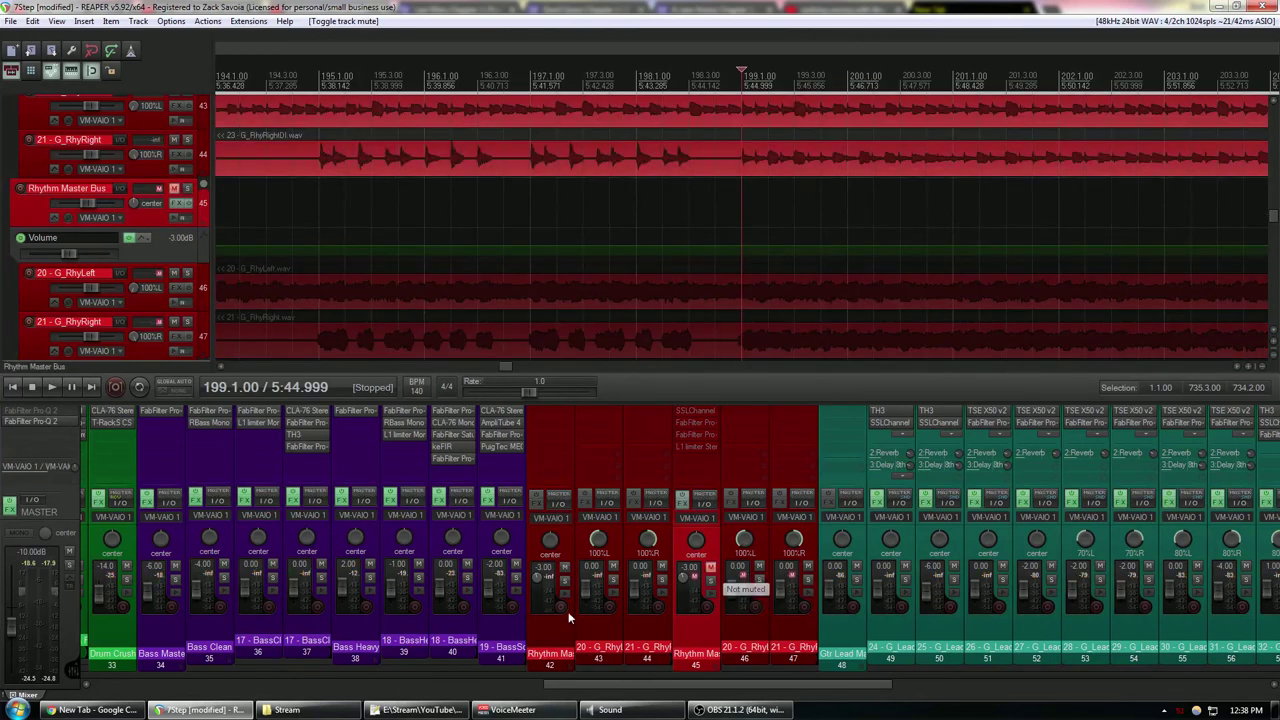
{"action": "left_click", "coordinate": [560, 615]}
{"action": "scroll", "coordinate": [832, 238], "scroll_direction": "up", "scroll_amount": 2}
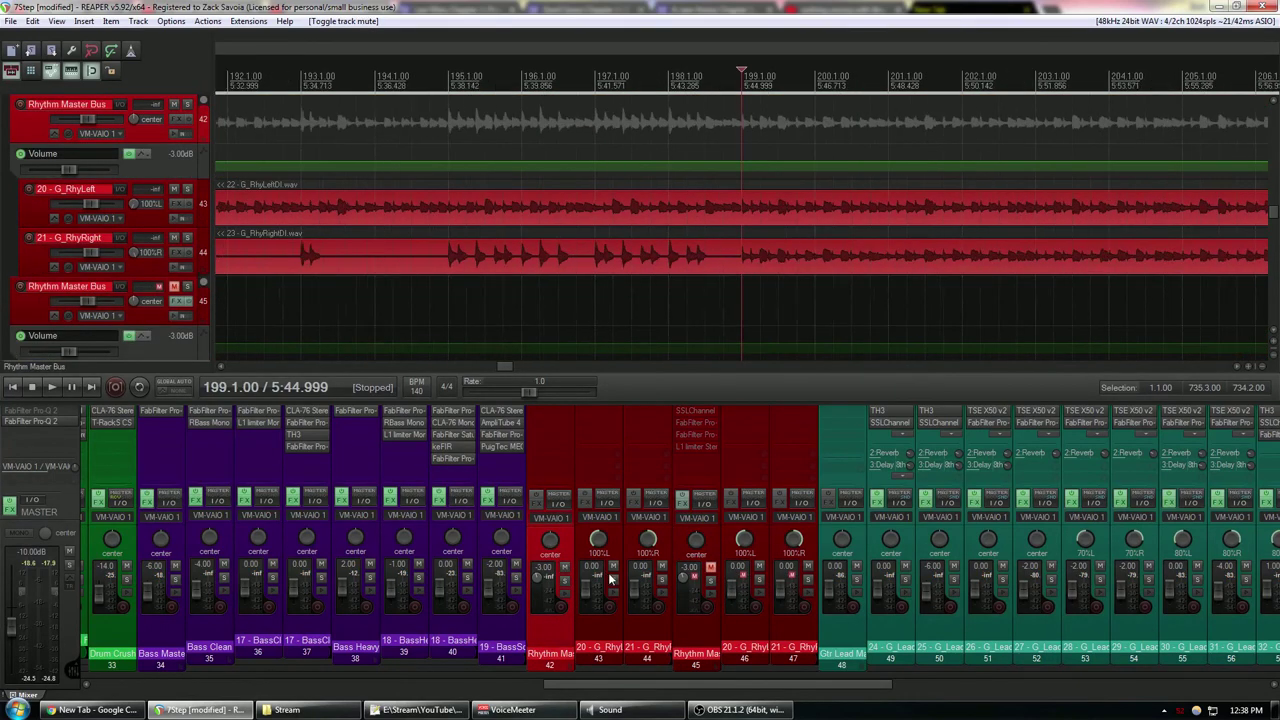
{"action": "scroll", "coordinate": [832, 238], "scroll_direction": "up", "scroll_amount": 1}
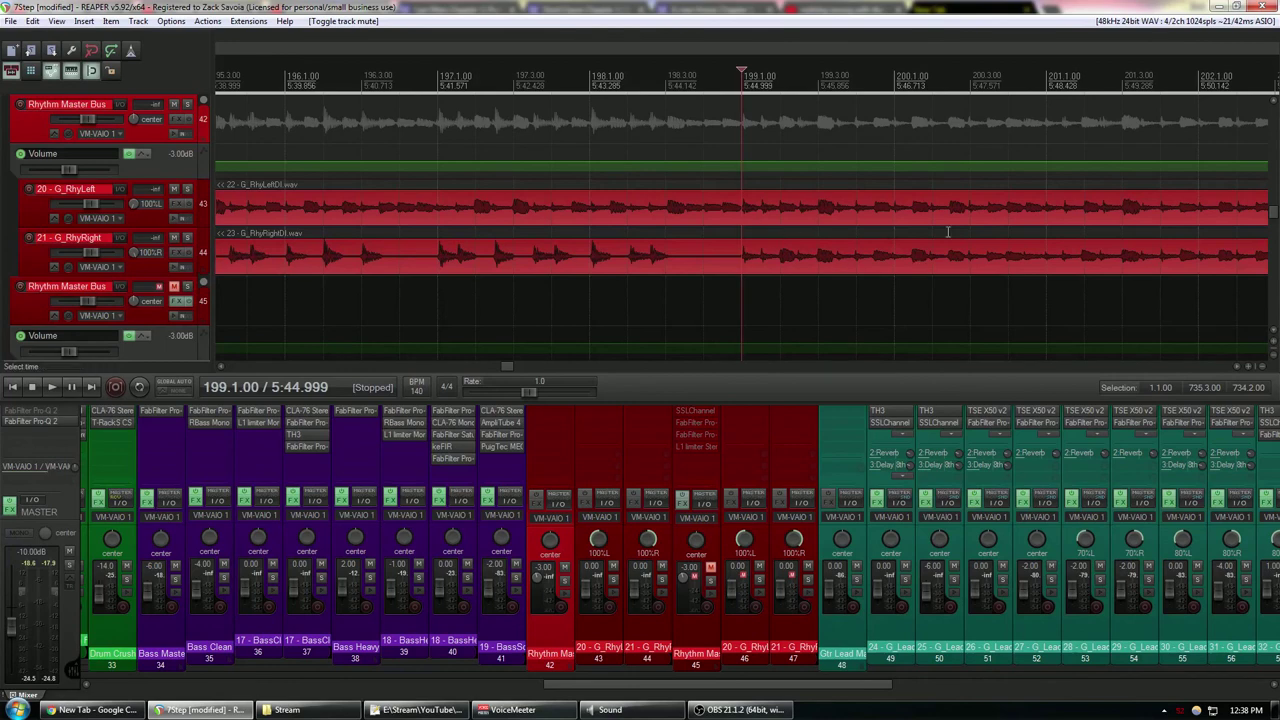
- Solo the DI Rhythm Master Bus on track 42 exclusively and play back the raw guitar signals from bar 199
{"action": "left_click", "coordinate": [564, 580], "text": "ctrl+alt"}
{"action": "left_click", "coordinate": [59, 385]}
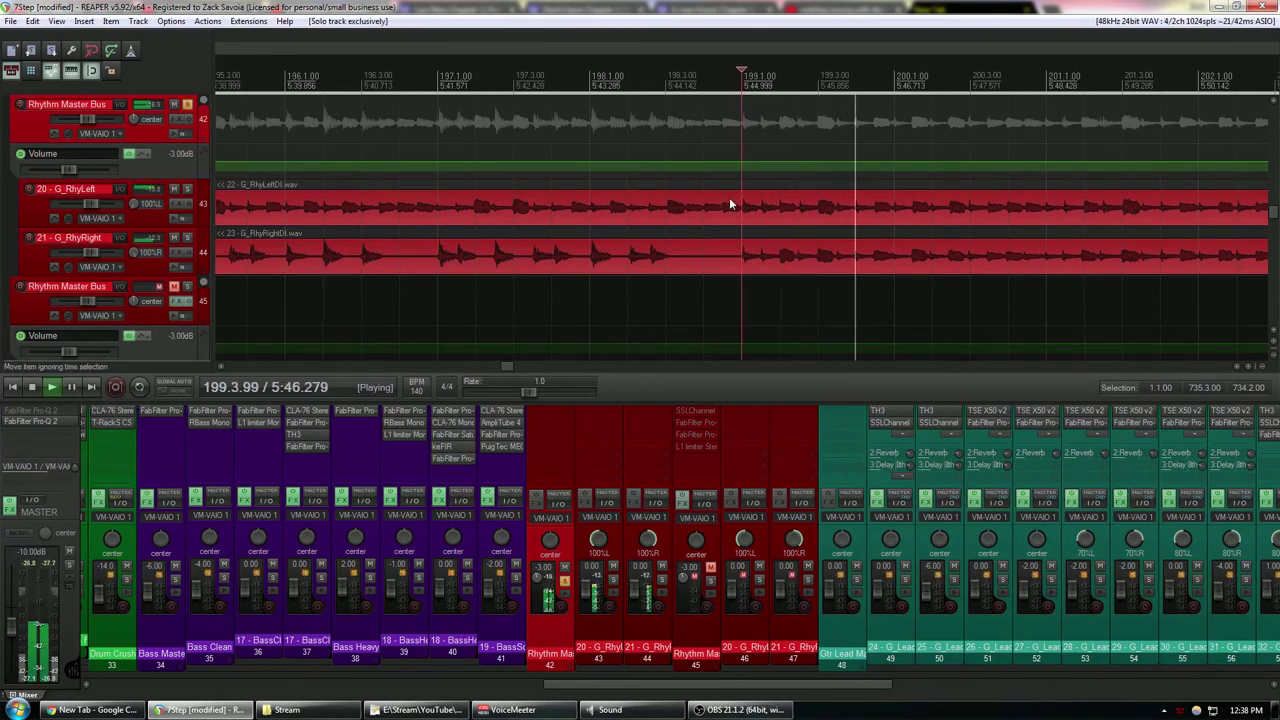
{"action": "left_click", "coordinate": [38, 393]}
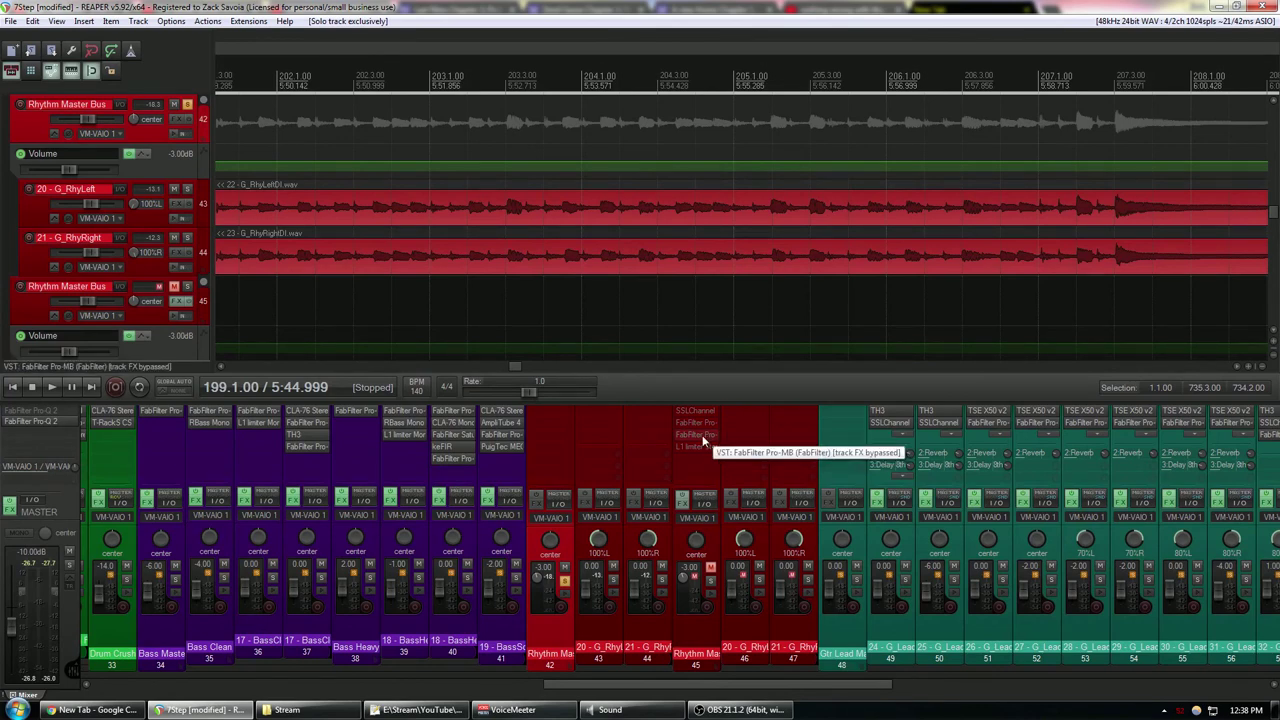
- Add the TSE X50 v2 amp plugin from the Guitar folder to the G_RhyLeft DI track 43
{"action": "double_click", "coordinate": [573, 410]}
{"action": "left_click", "coordinate": [645, 411]}
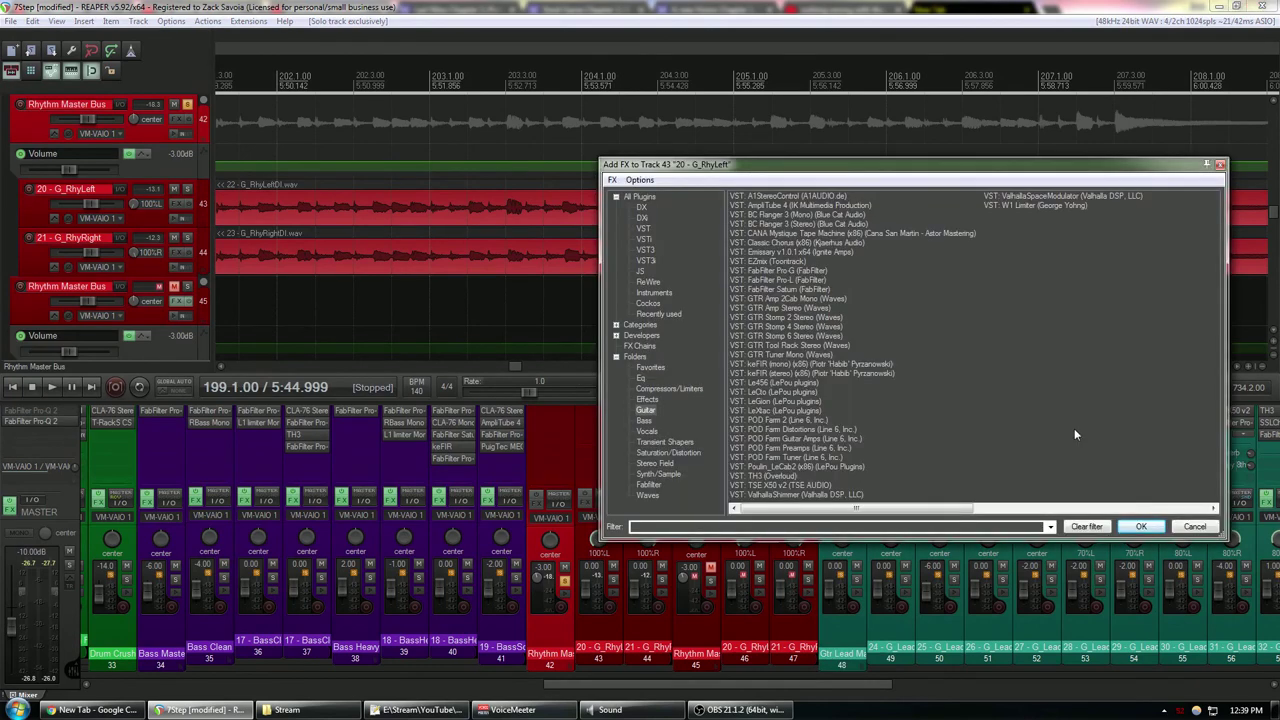
{"action": "double_click", "coordinate": [778, 486]}
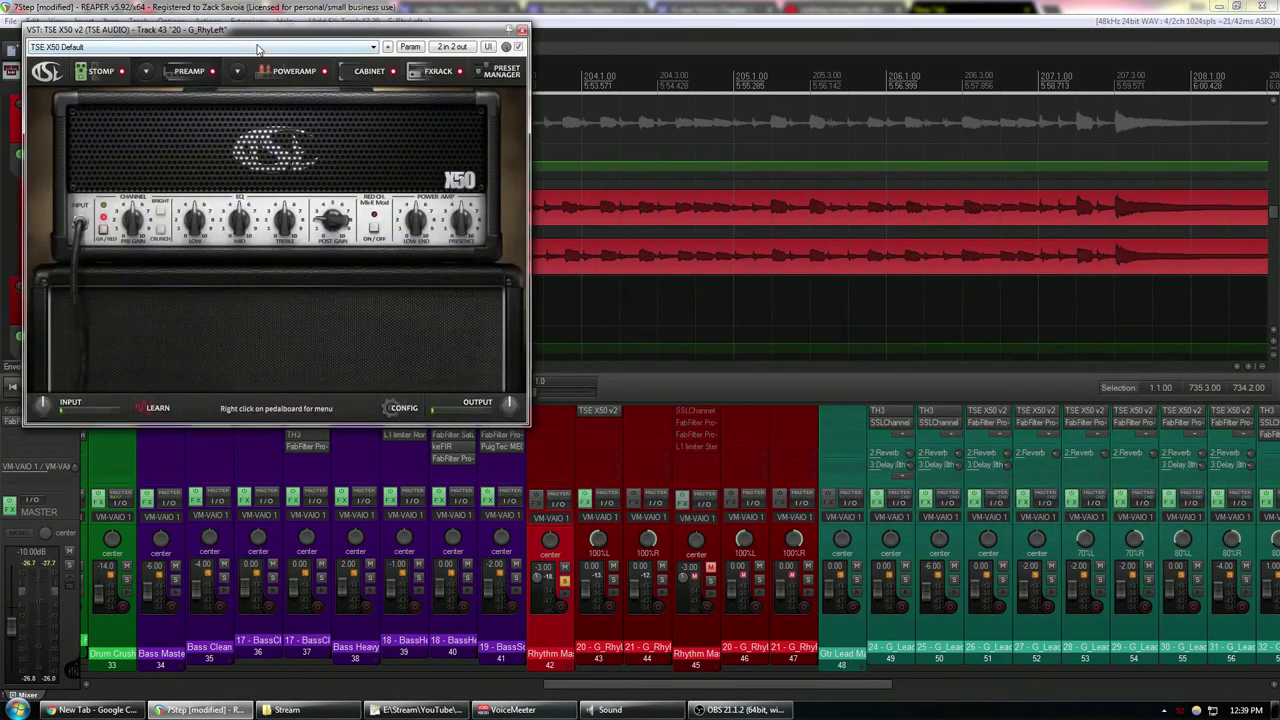
- Move the TSE X50 window clear of track 43's mixer strip and lower the amp's pre gain
{"action": "left_click_drag", "start_coordinate": [257, 32], "coordinate": [854, 221]}
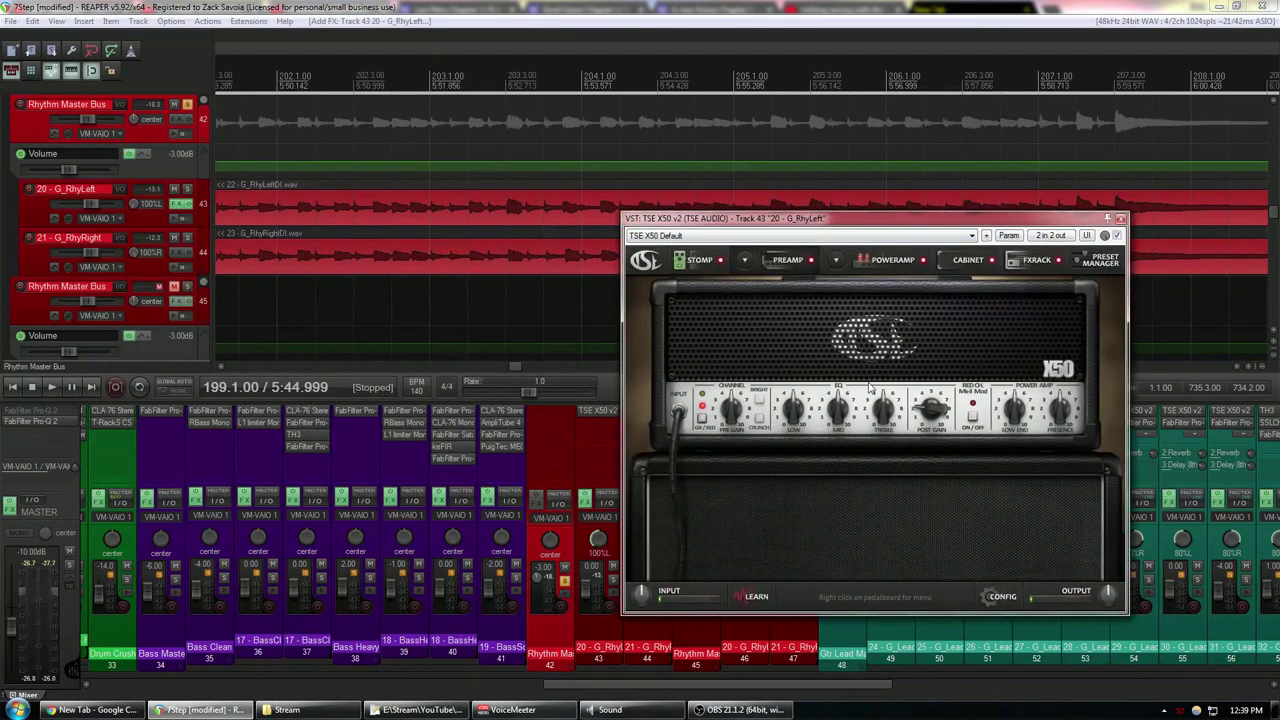
{"action": "left_click_drag", "start_coordinate": [735, 219], "coordinate": [827, 103]}
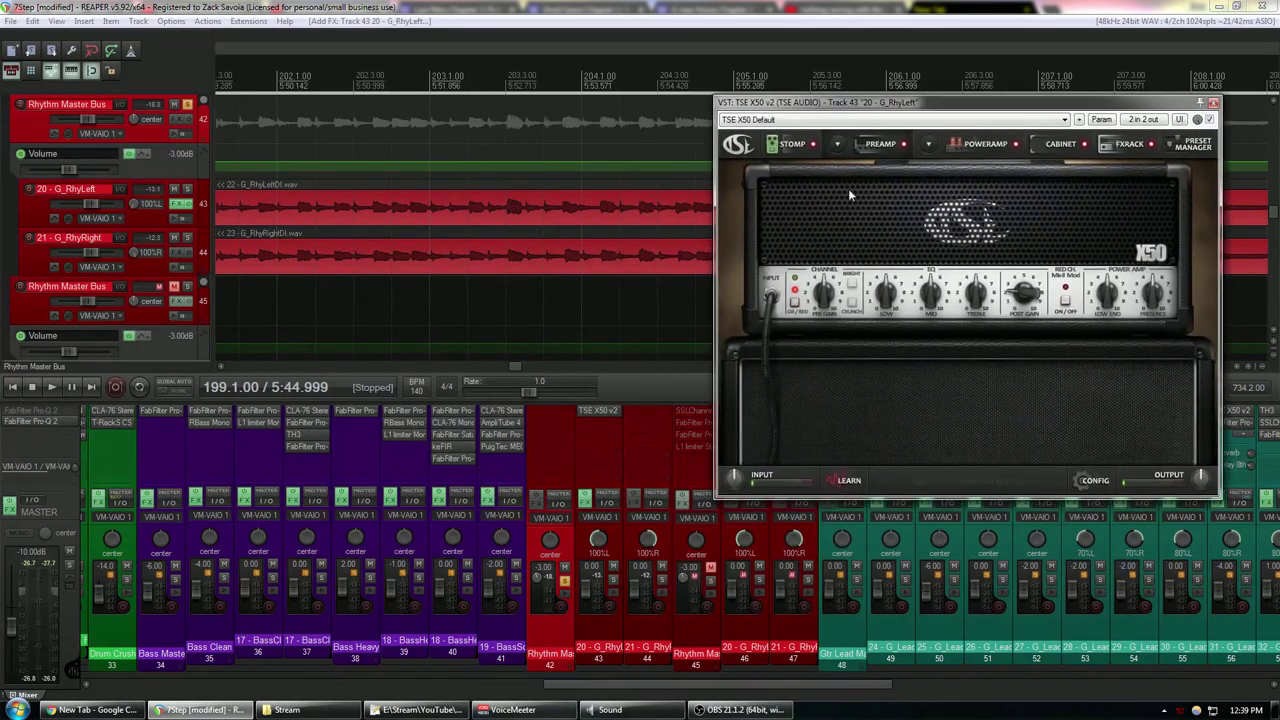
{"action": "left_click_drag", "start_coordinate": [931, 111], "coordinate": [972, 113]}
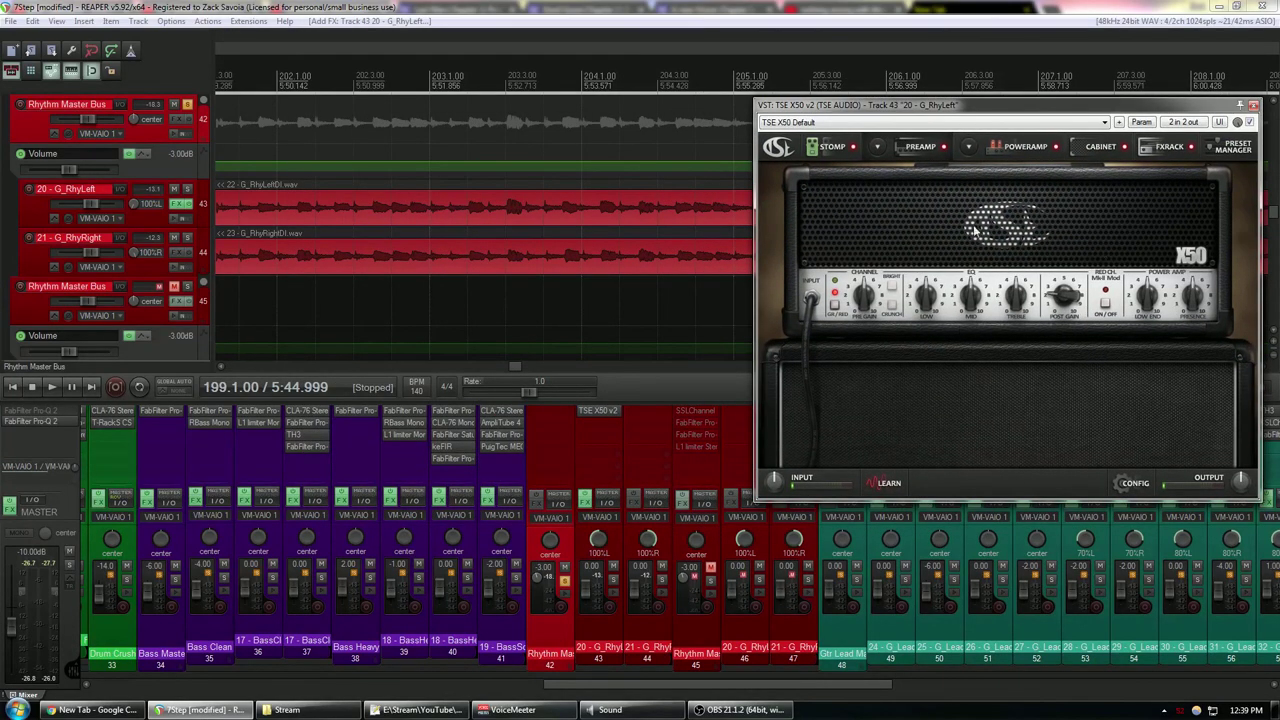
{"action": "left_click_drag", "start_coordinate": [972, 104], "coordinate": [895, 173]}
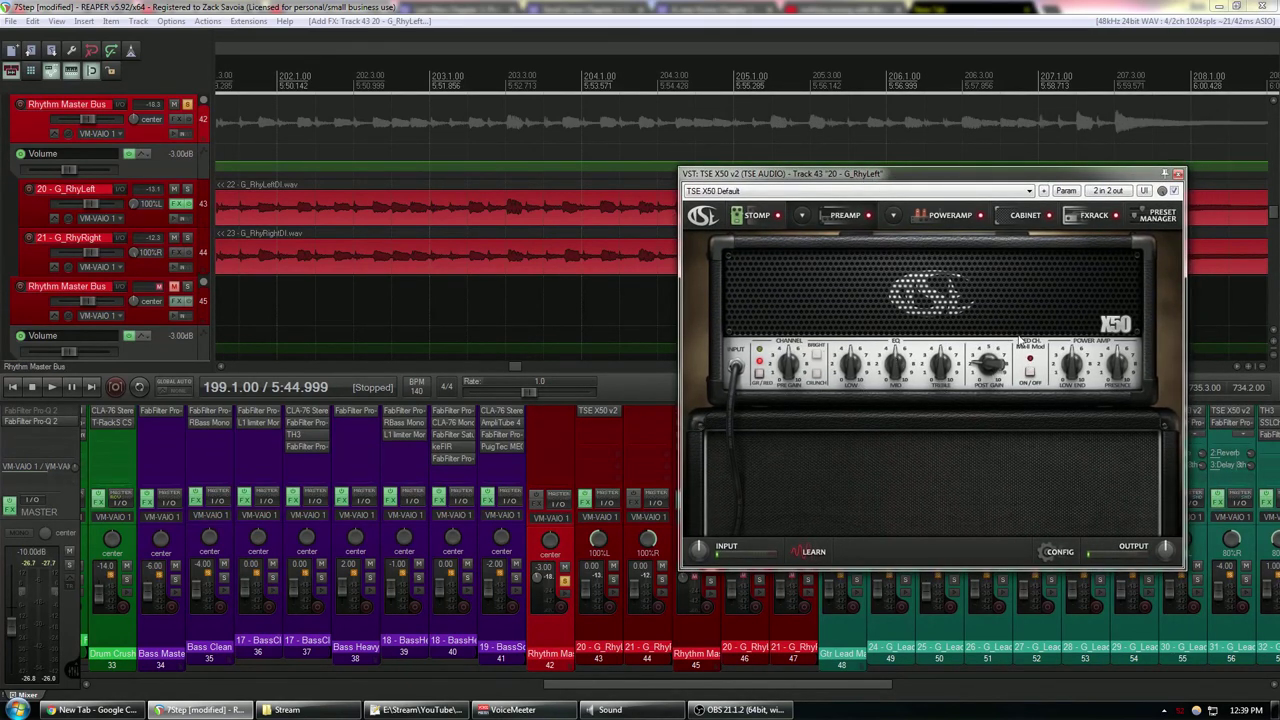
{"action": "left_click_drag", "start_coordinate": [788, 366], "coordinate": [777, 428]}
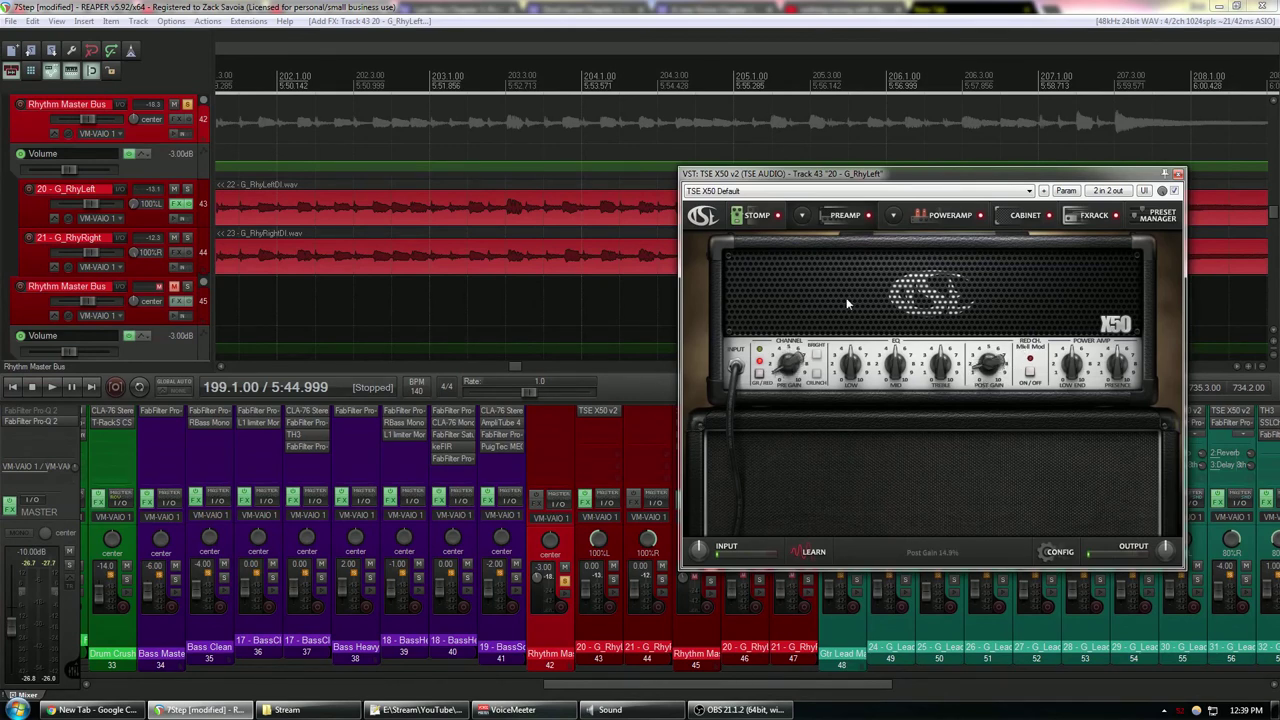
{"action": "left_click_drag", "start_coordinate": [873, 176], "coordinate": [860, 156]}
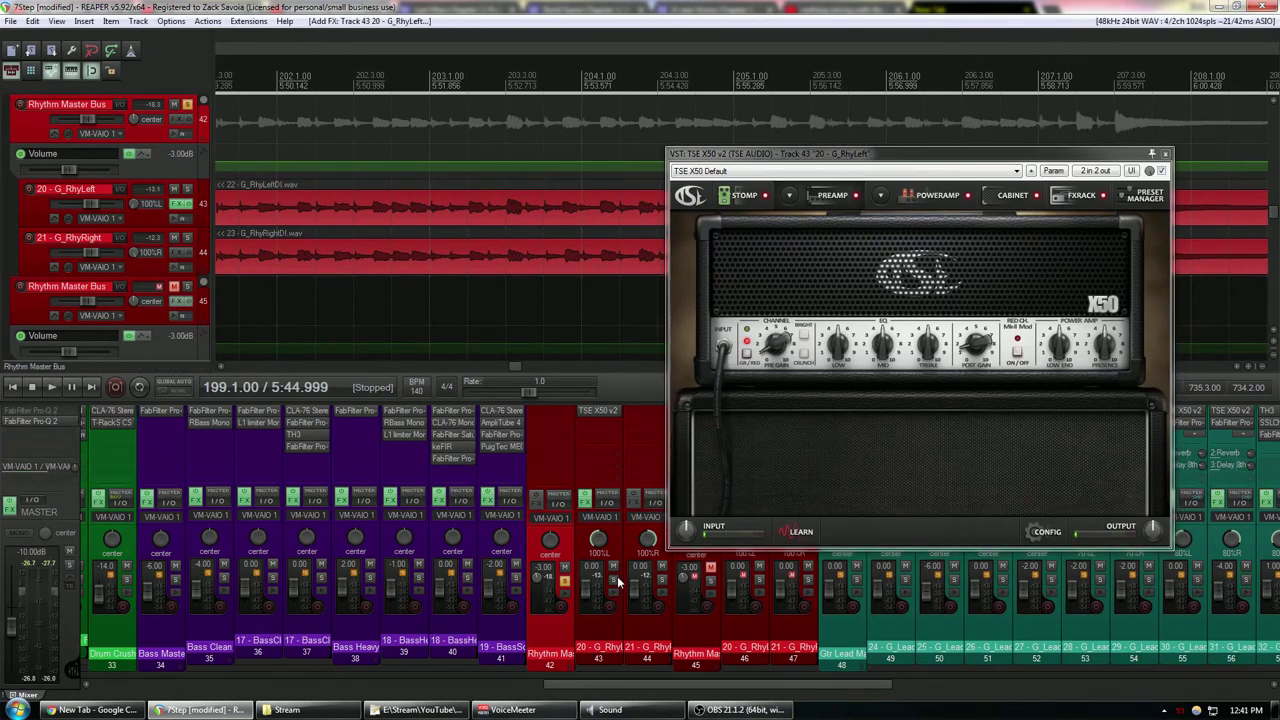
- Solo G_RhyLeft on track 43 and, during playback, raise the amp's pre gain and set its post gain to about 43.3%
{"action": "key", "text": "alt+s"}
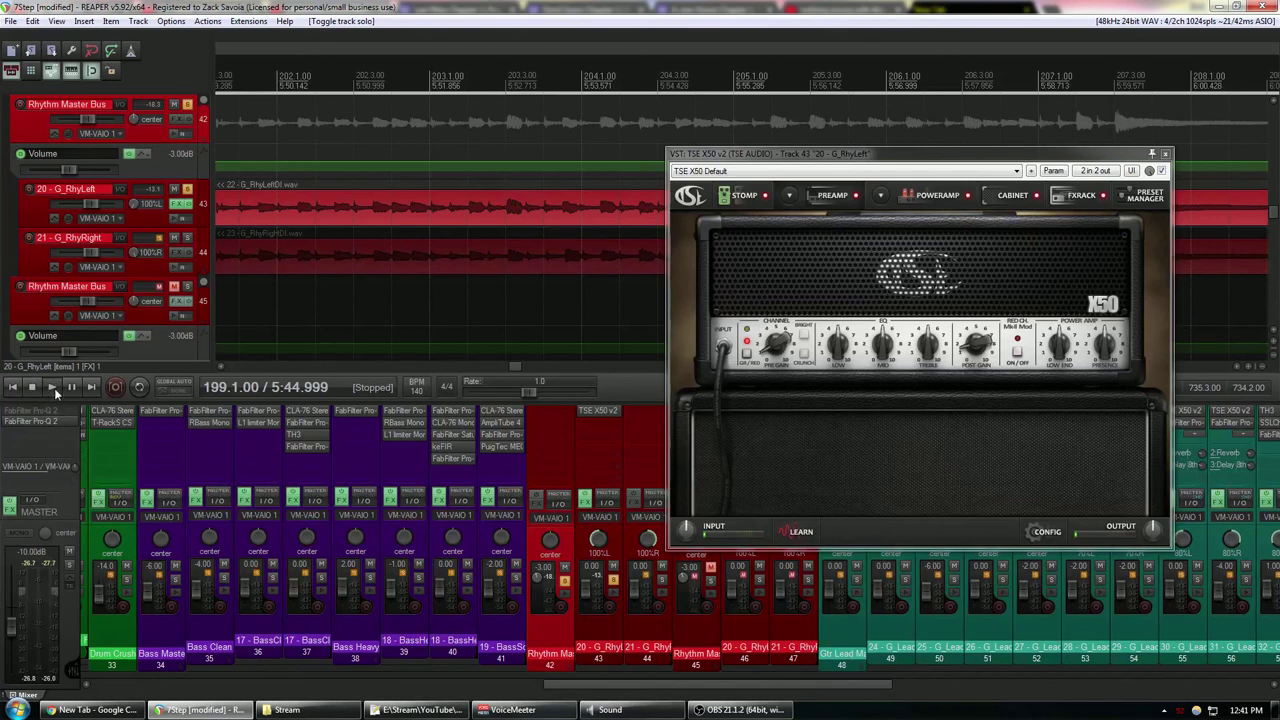
{"action": "key", "text": "space"}
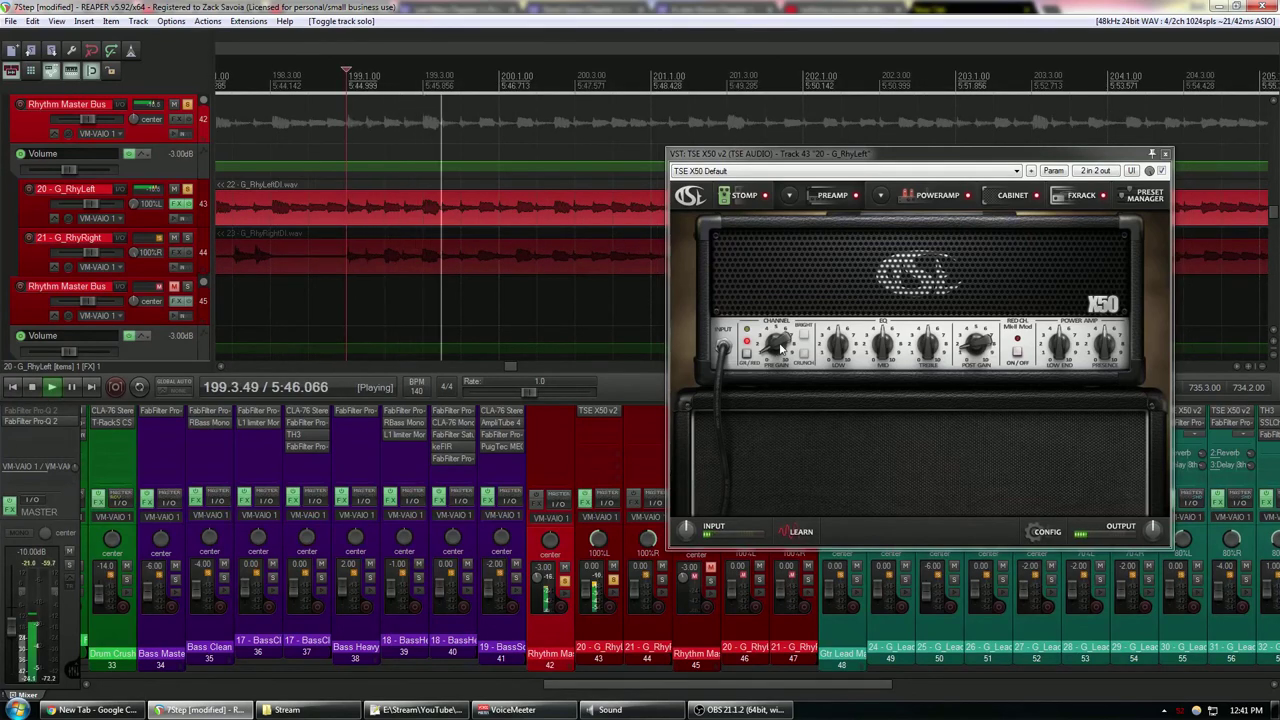
{"action": "left_click_drag", "start_coordinate": [757, 327], "coordinate": [721, 302]}
{"action": "left_click_drag", "start_coordinate": [977, 343], "coordinate": [955, 298]}
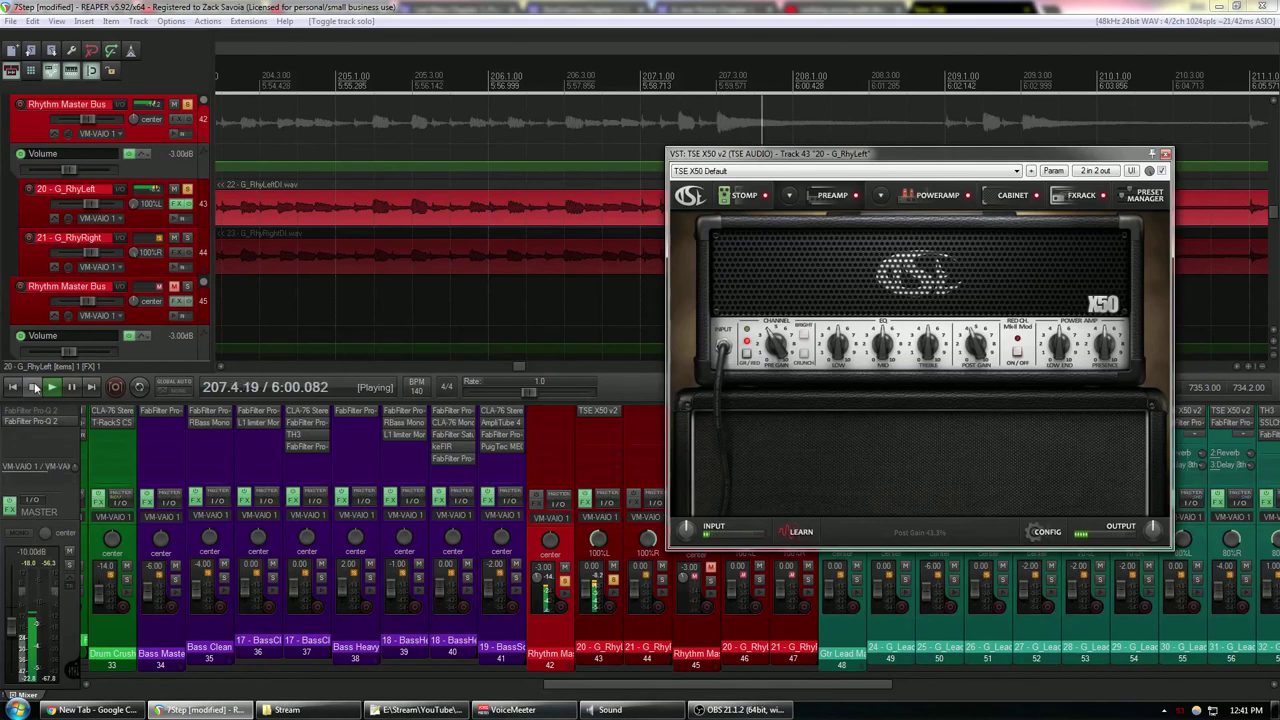
{"action": "key", "text": "space"}
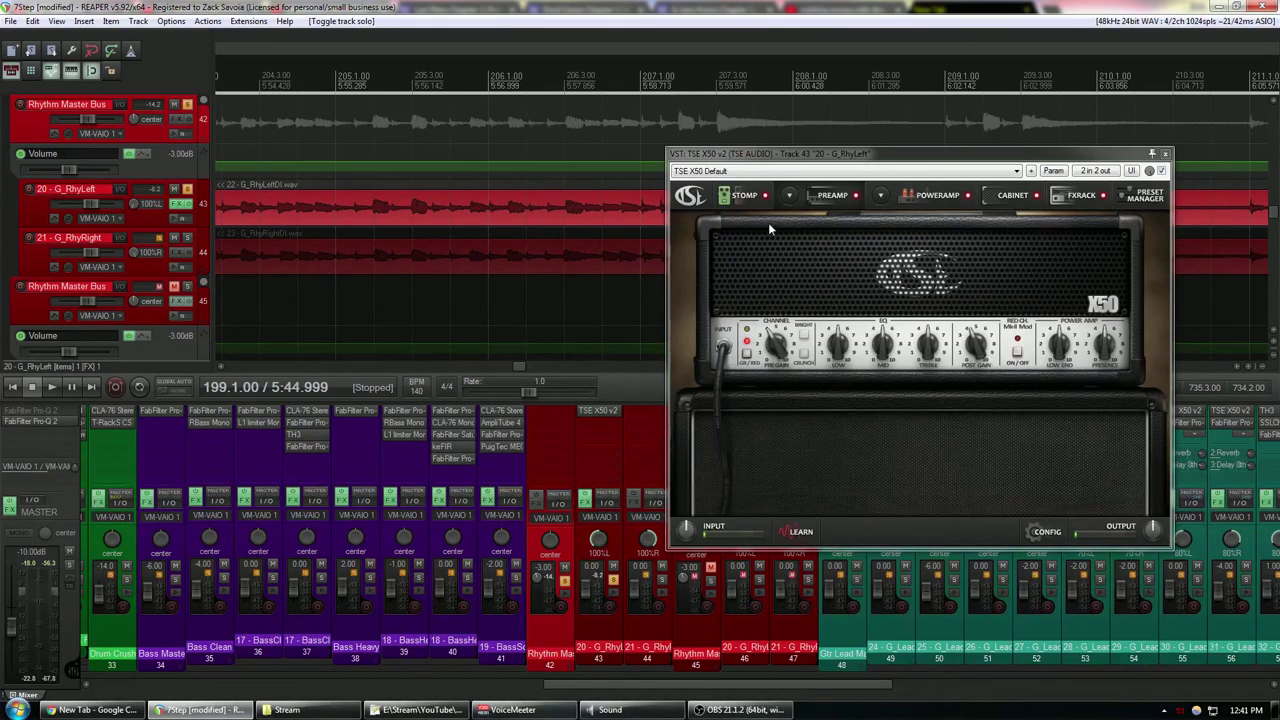
- Add a TSE808 distortion pedal to the empty stompbox board of the TSE X50
{"action": "left_click", "coordinate": [745, 196]}
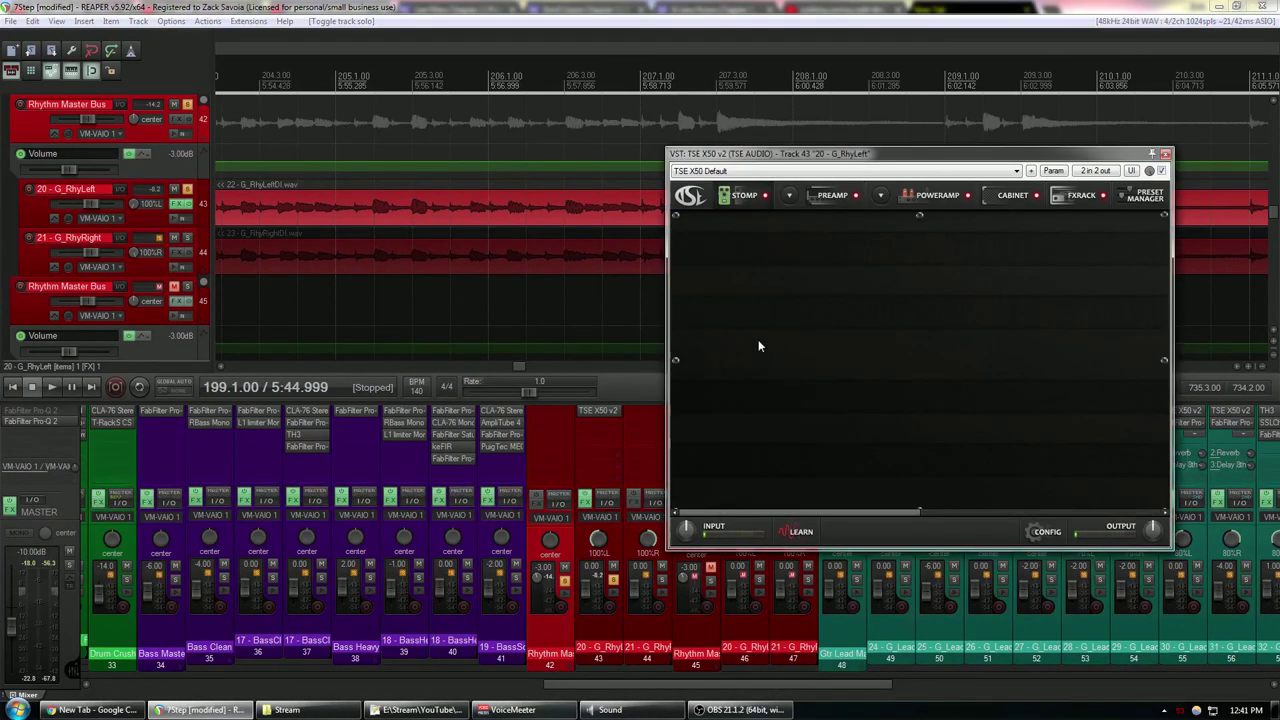
{"action": "left_click", "coordinate": [715, 349]}
{"action": "mouse_move", "coordinate": [679, 373]}
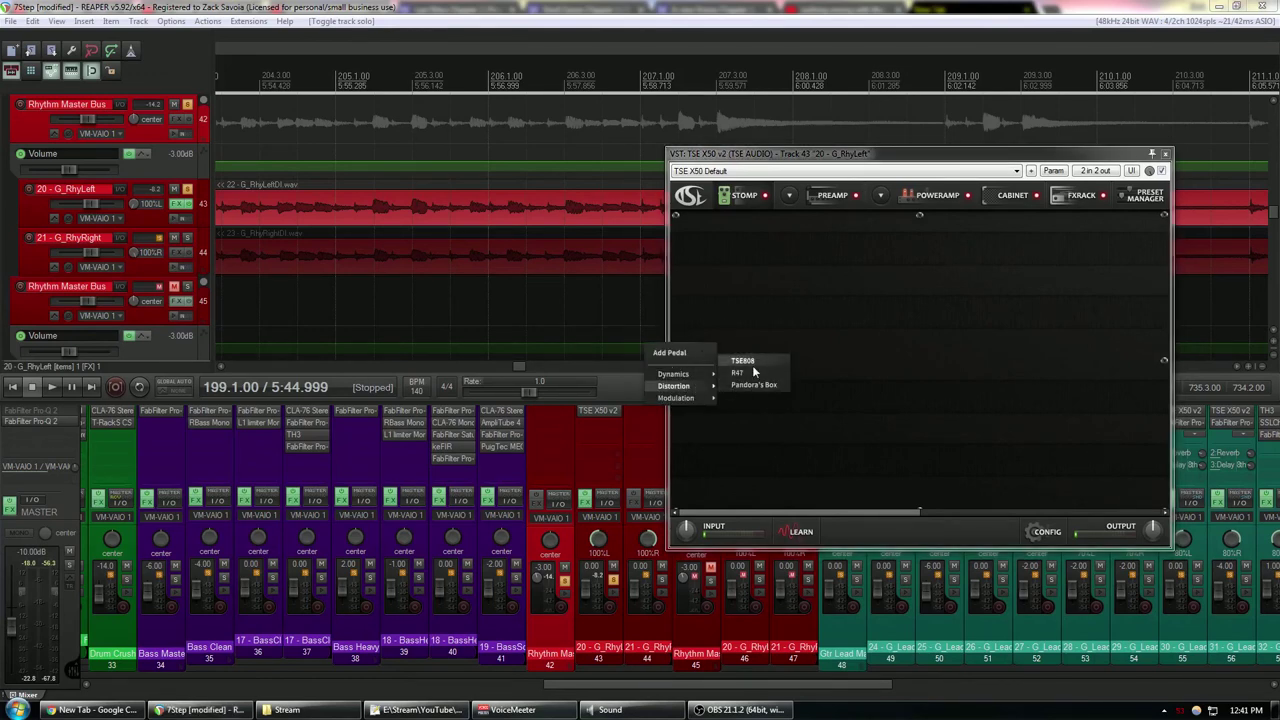
{"action": "left_click", "coordinate": [752, 363]}
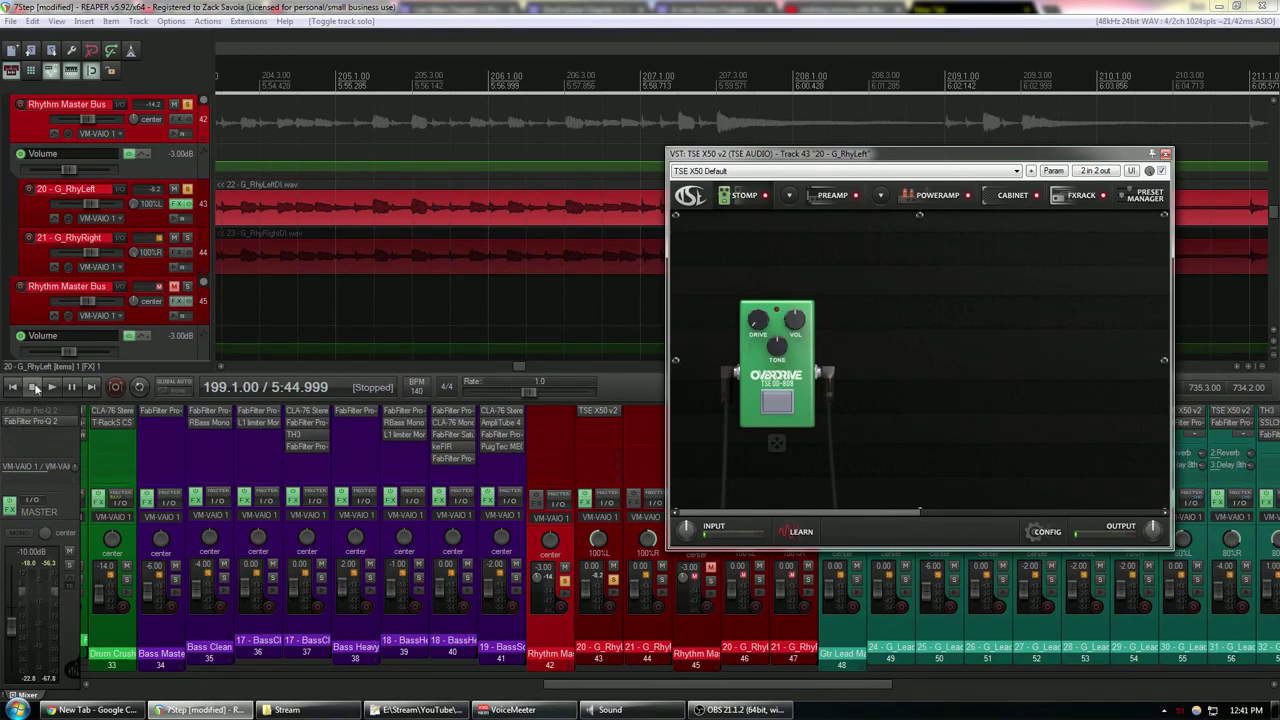
- Compare the overdrive pedal bypassed and engaged during playback, leave it engaged and set its drive to about 13.8%
{"action": "key", "text": "space"}
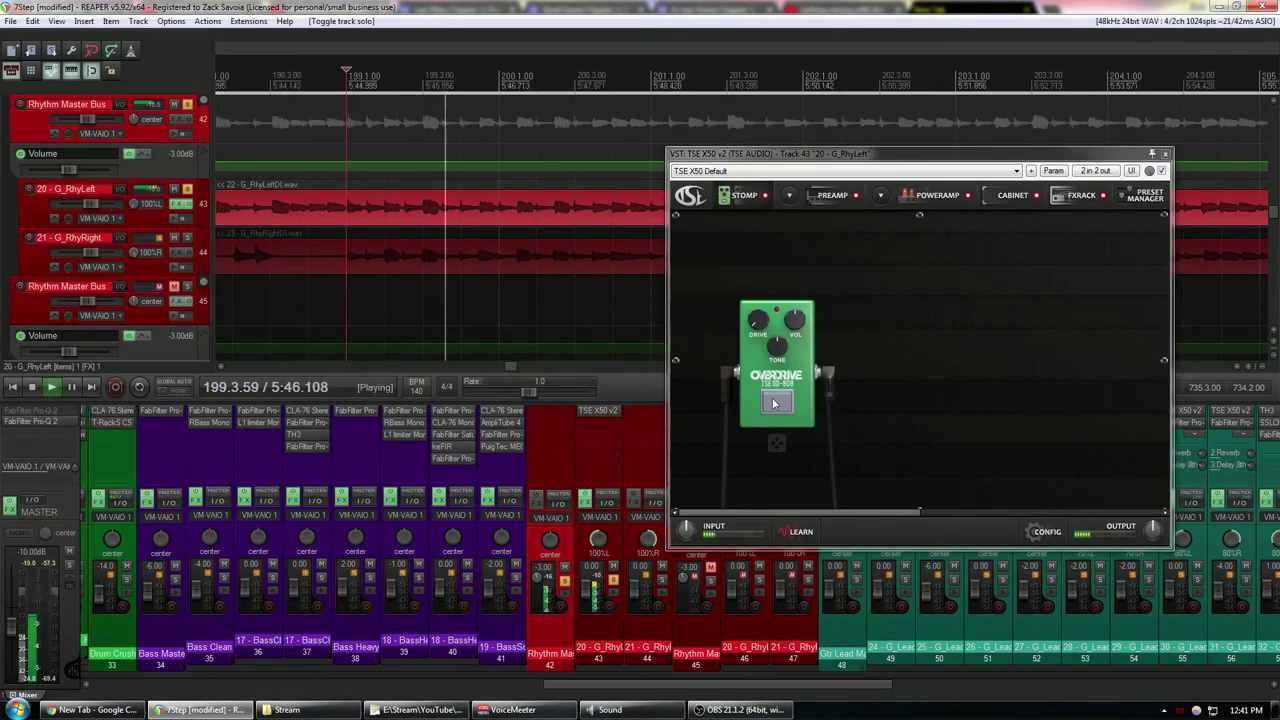
{"action": "left_click", "coordinate": [774, 403]}
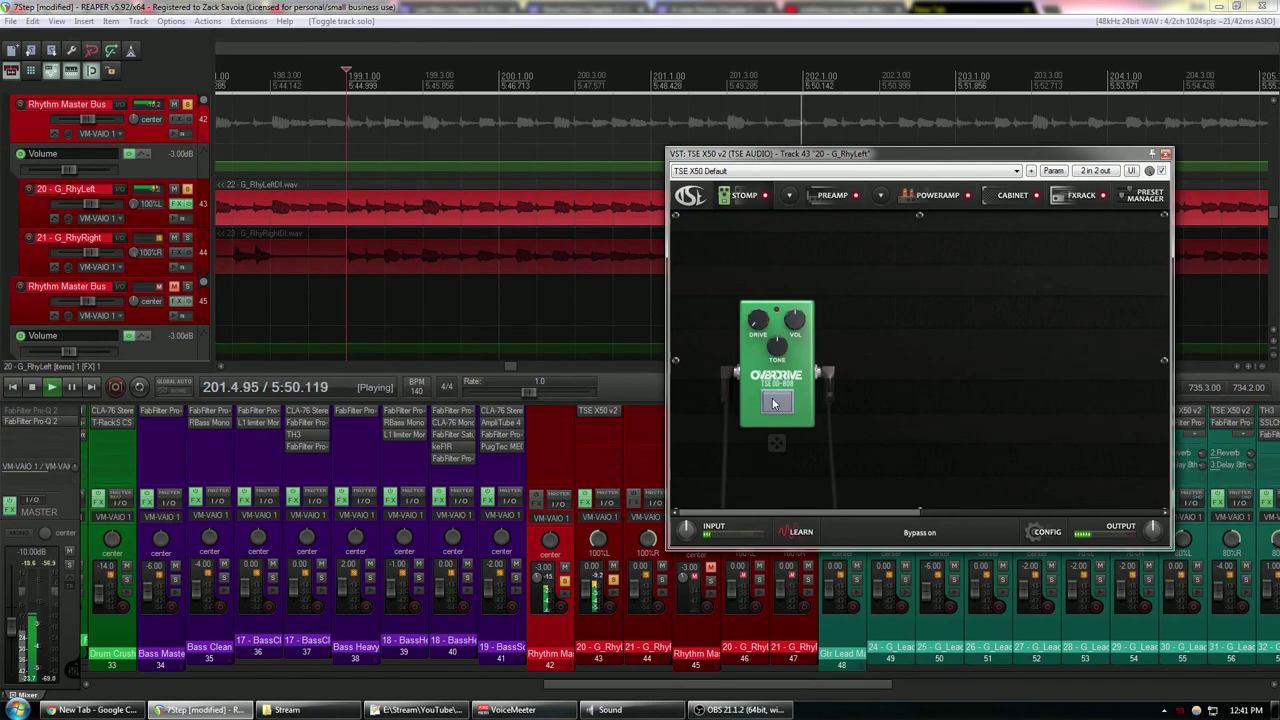
{"action": "left_click", "coordinate": [774, 403]}
{"action": "left_click", "coordinate": [774, 403]}
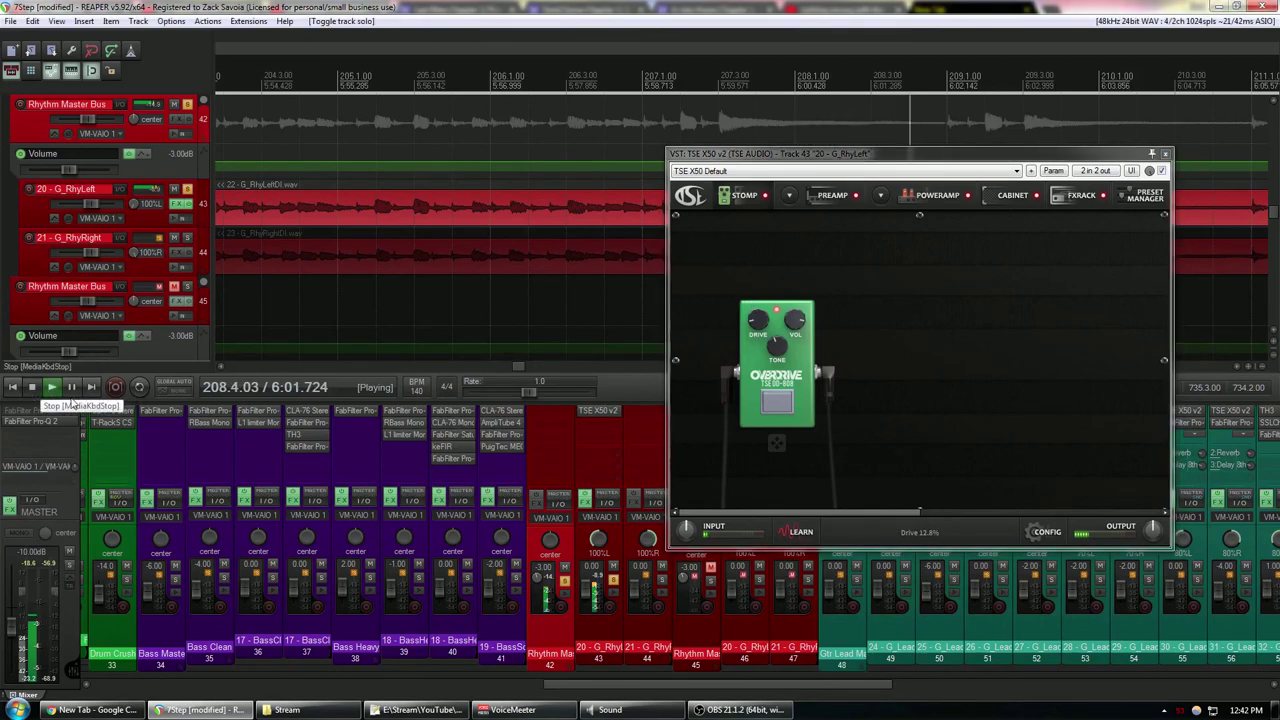
{"action": "key", "text": "space"}
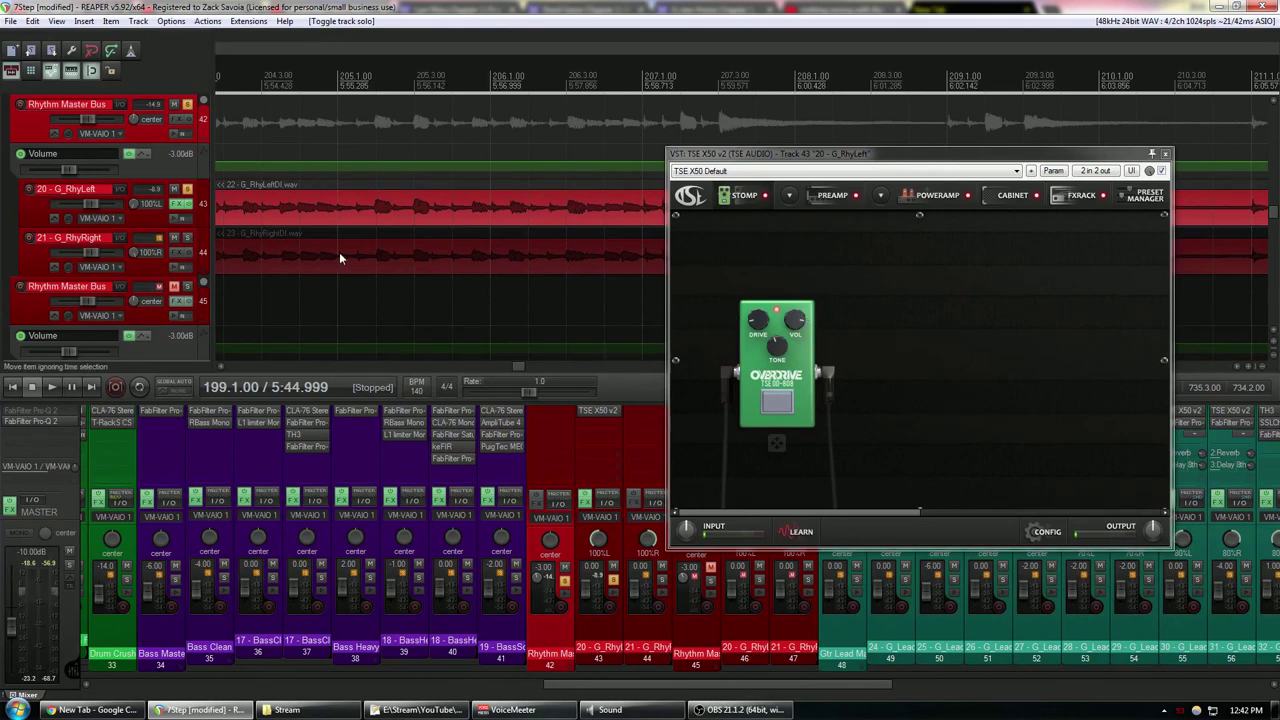
- Check the overdrive pedal's tone control and return to the amp's preamp view
{"action": "left_click", "coordinate": [777, 346]}
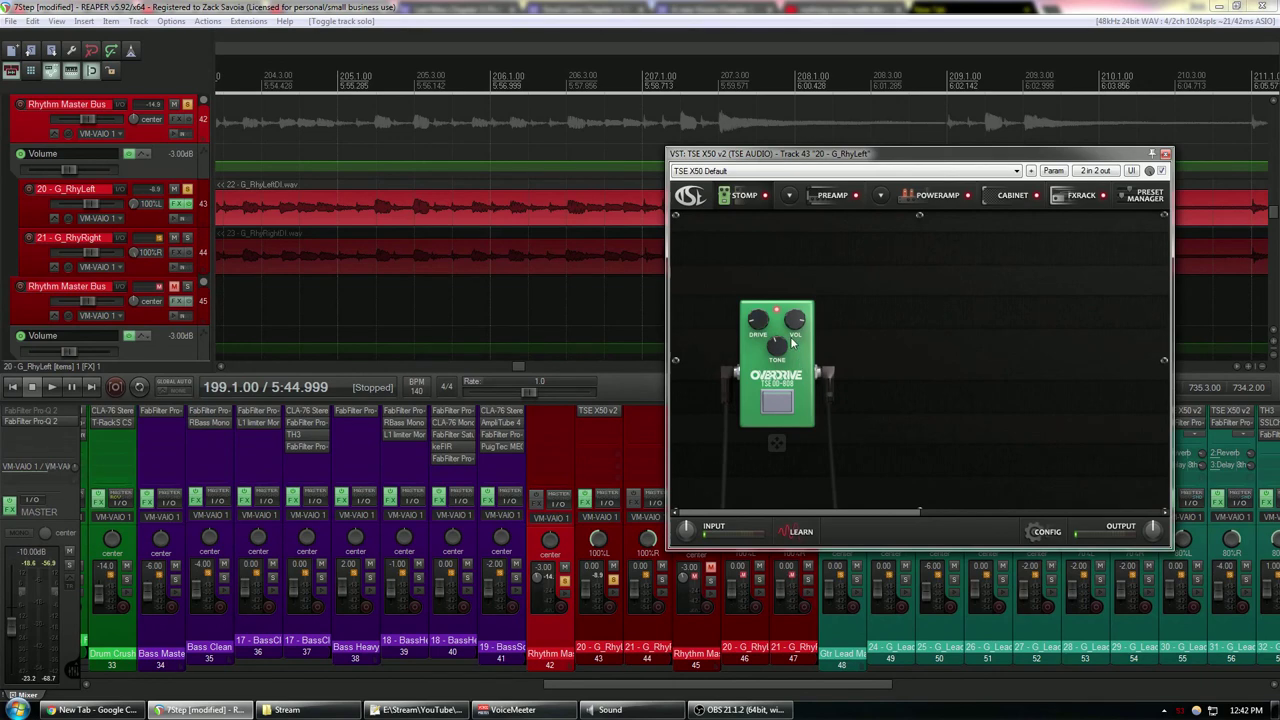
{"action": "left_click", "coordinate": [822, 198]}
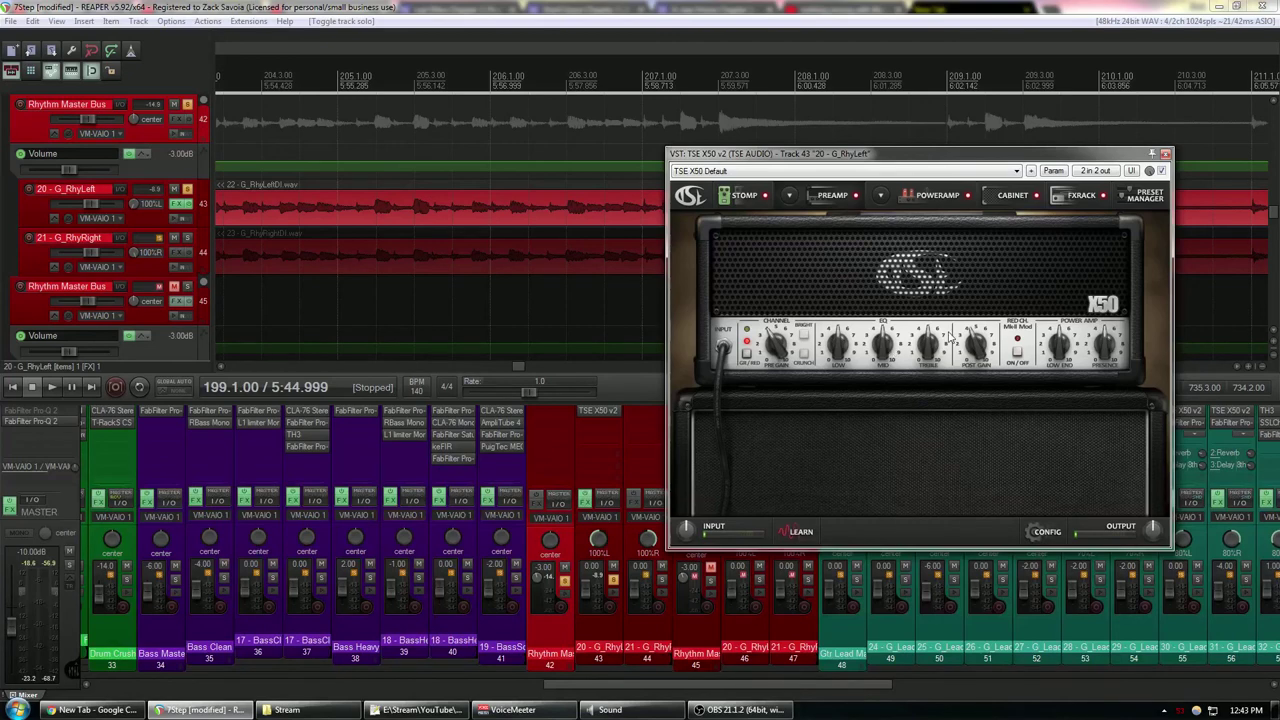
- During playback, sweep the amp's low EQ up to 100% and back down, and set the treble to about 65.6%
{"action": "left_click", "coordinate": [50, 392]}
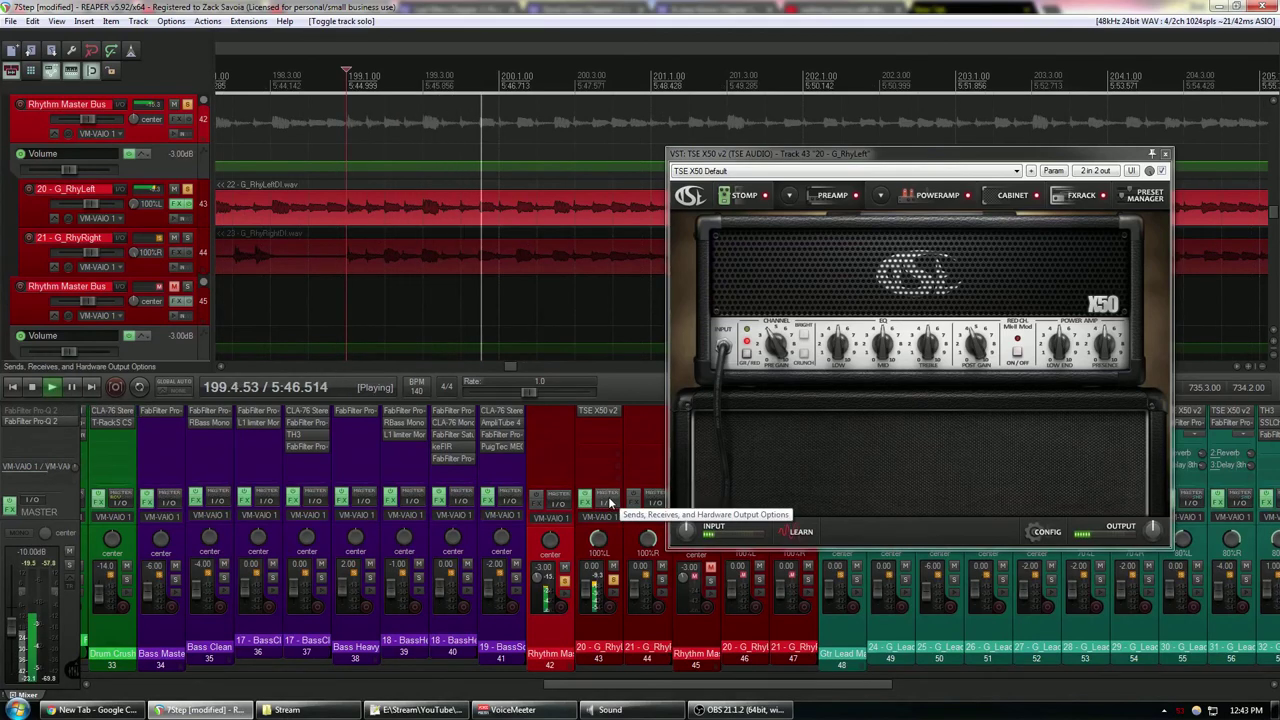
{"action": "left_click", "coordinate": [34, 390]}
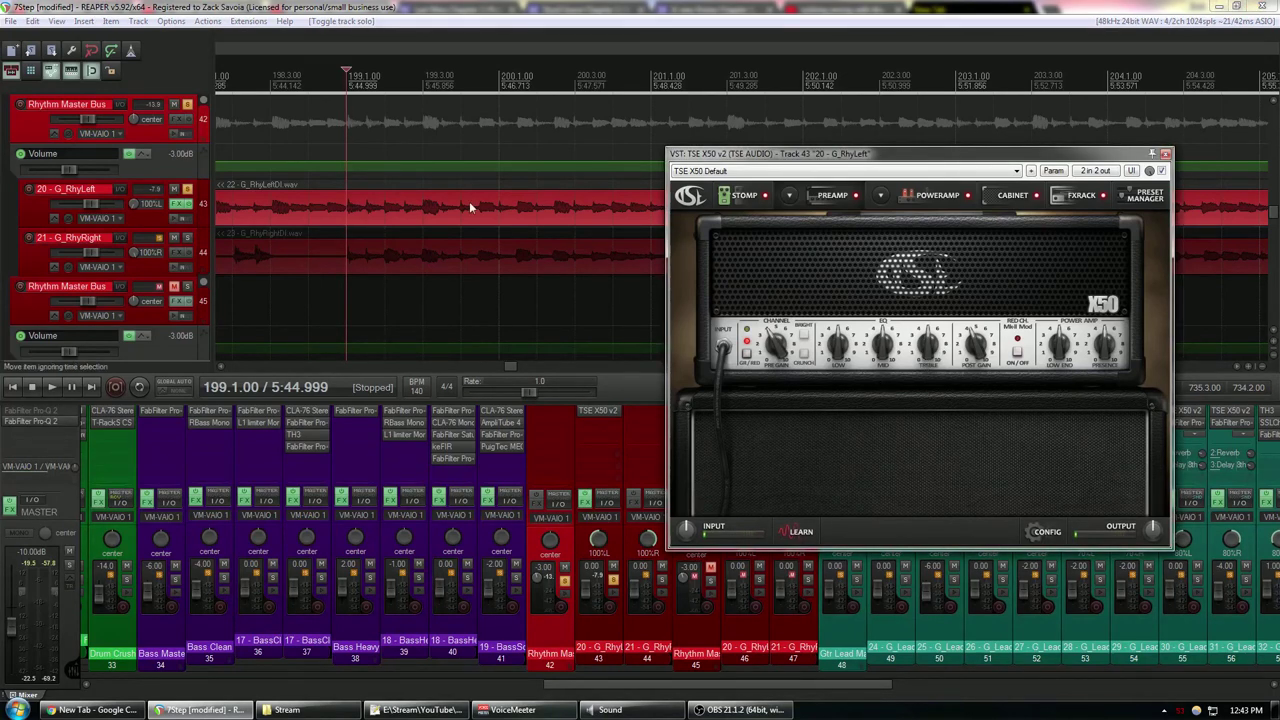
{"action": "key", "text": "space"}
{"action": "left_click_drag", "start_coordinate": [825, 328], "coordinate": [816, 207]}
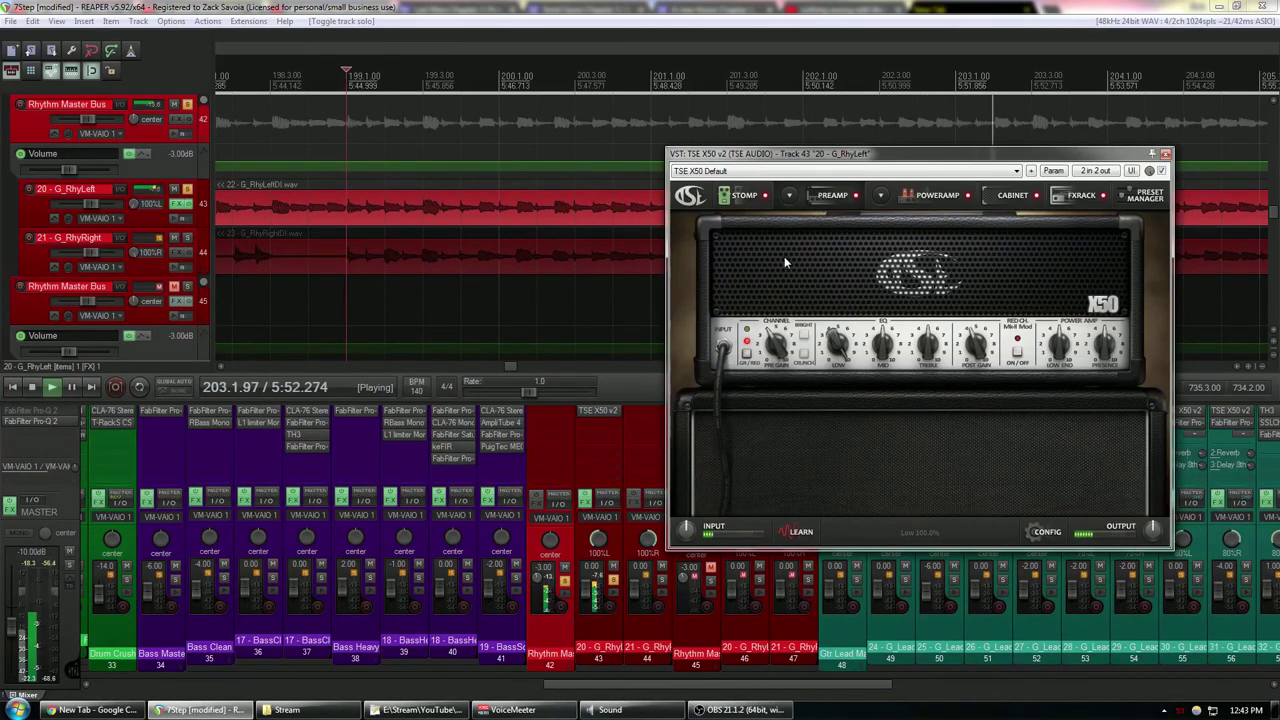
{"action": "left_click_drag", "start_coordinate": [836, 340], "coordinate": [769, 369]}
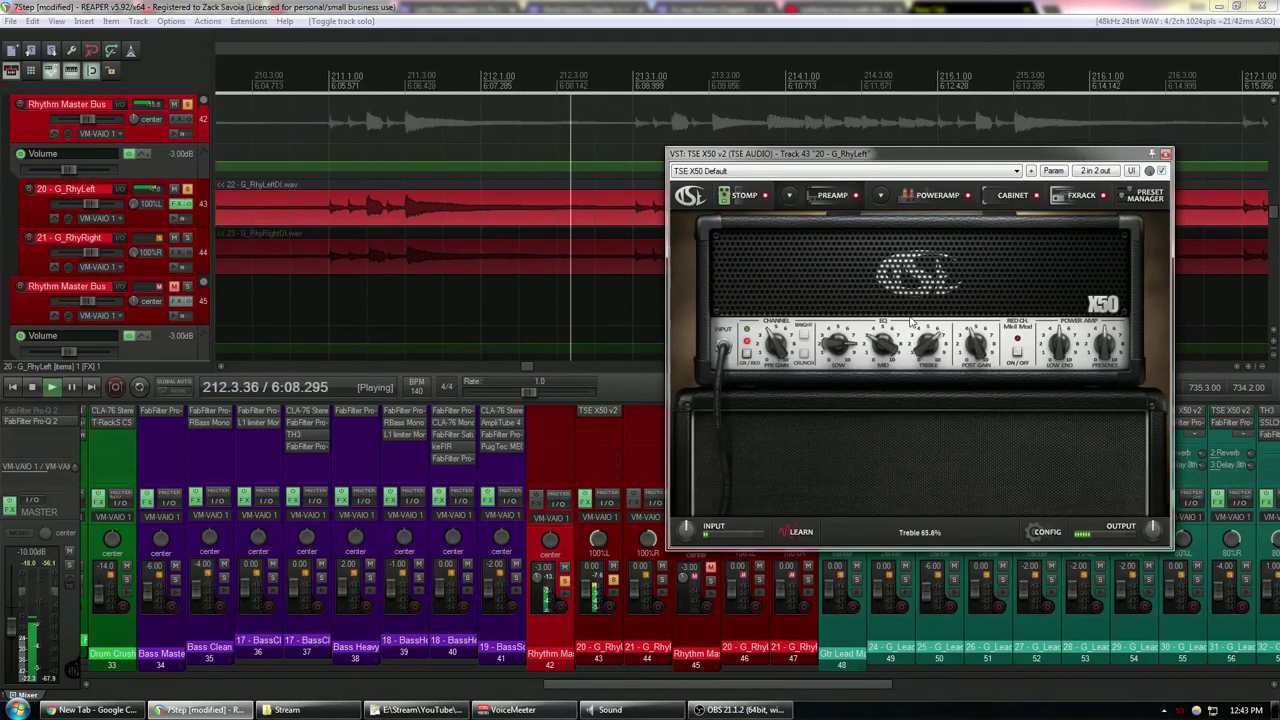
- Turn on the amp's Red Channel Mod and fine-tune the treble during playback
{"action": "left_click_drag", "start_coordinate": [928, 345], "coordinate": [928, 360]}
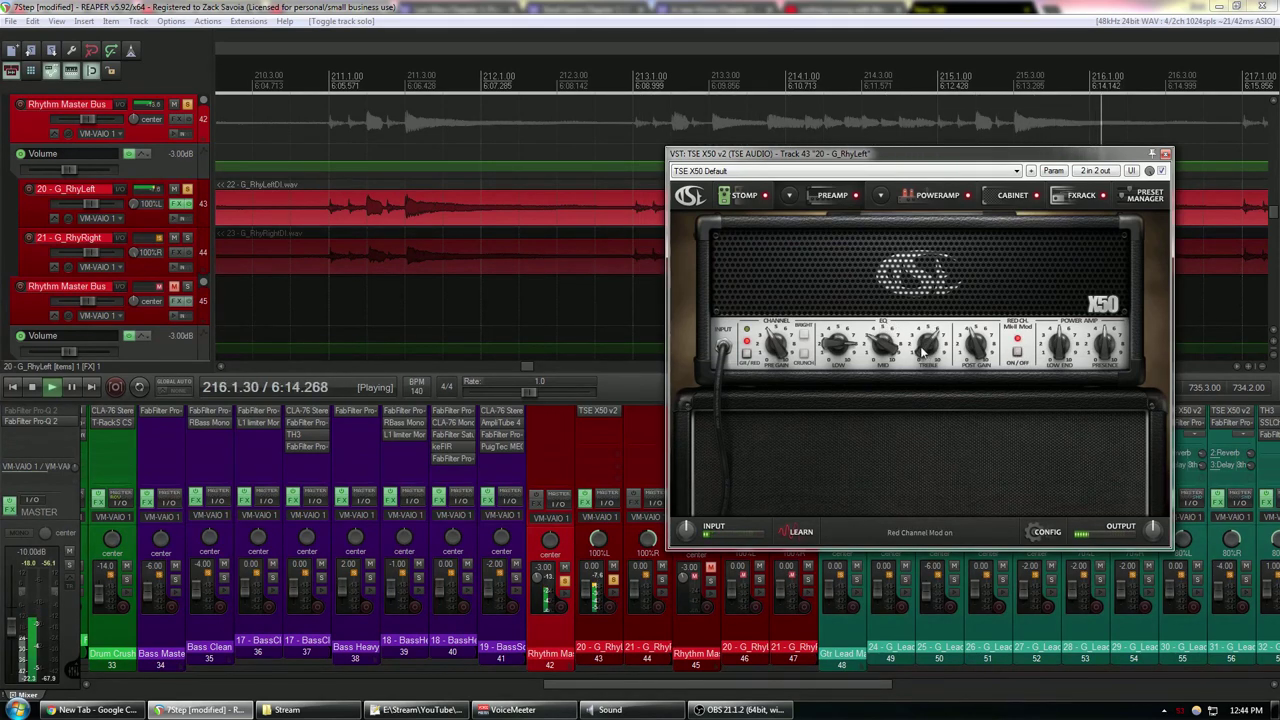
{"action": "left_click_drag", "start_coordinate": [925, 348], "coordinate": [884, 355]}
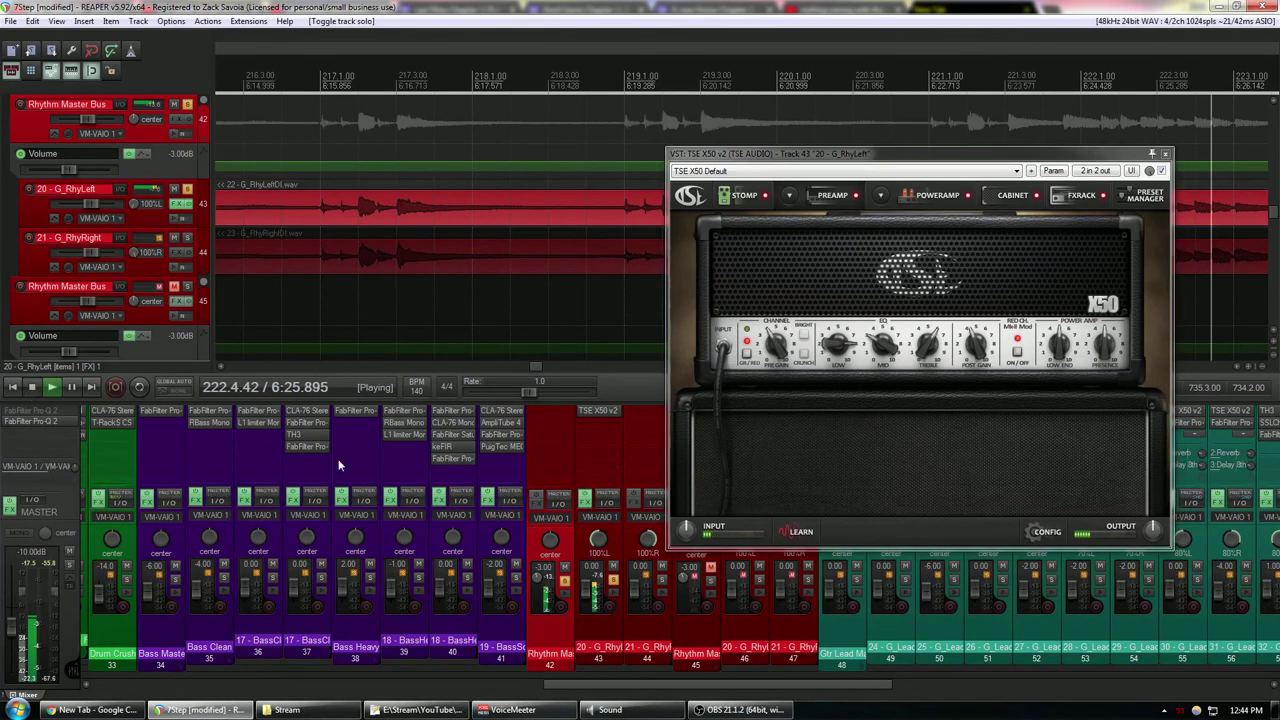
{"action": "key", "text": "space"}
- During playback, set the power amp's presence to about 84.0% and raise the amp simulator's input gain
{"action": "left_click_drag", "start_coordinate": [862, 156], "coordinate": [886, 109]}
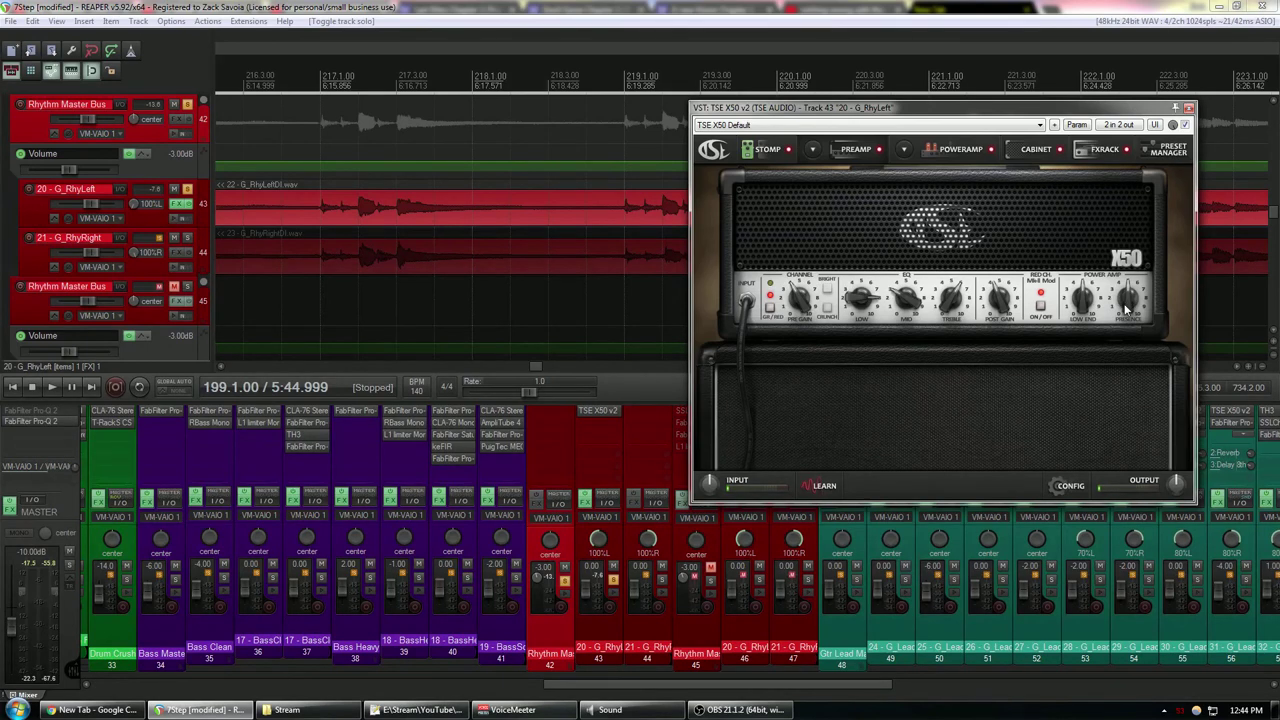
{"action": "left_click", "coordinate": [51, 386]}
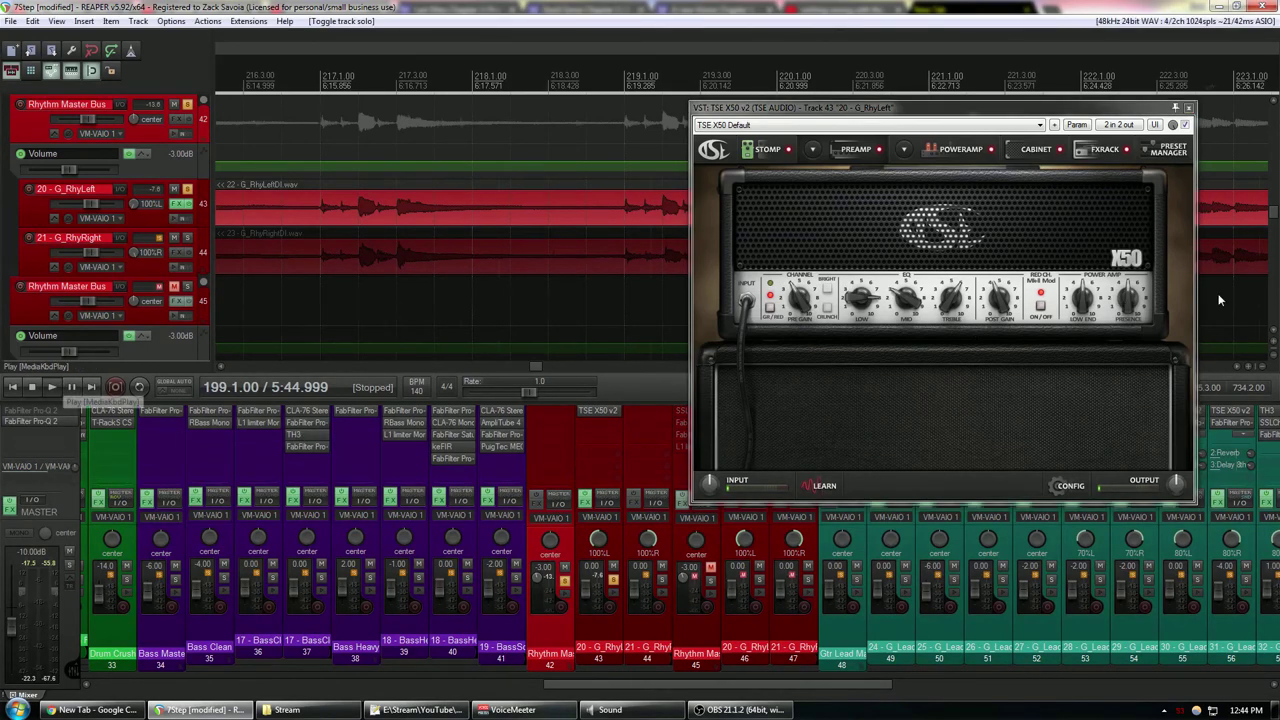
{"action": "left_click_drag", "start_coordinate": [1072, 318], "coordinate": [1066, 287]}
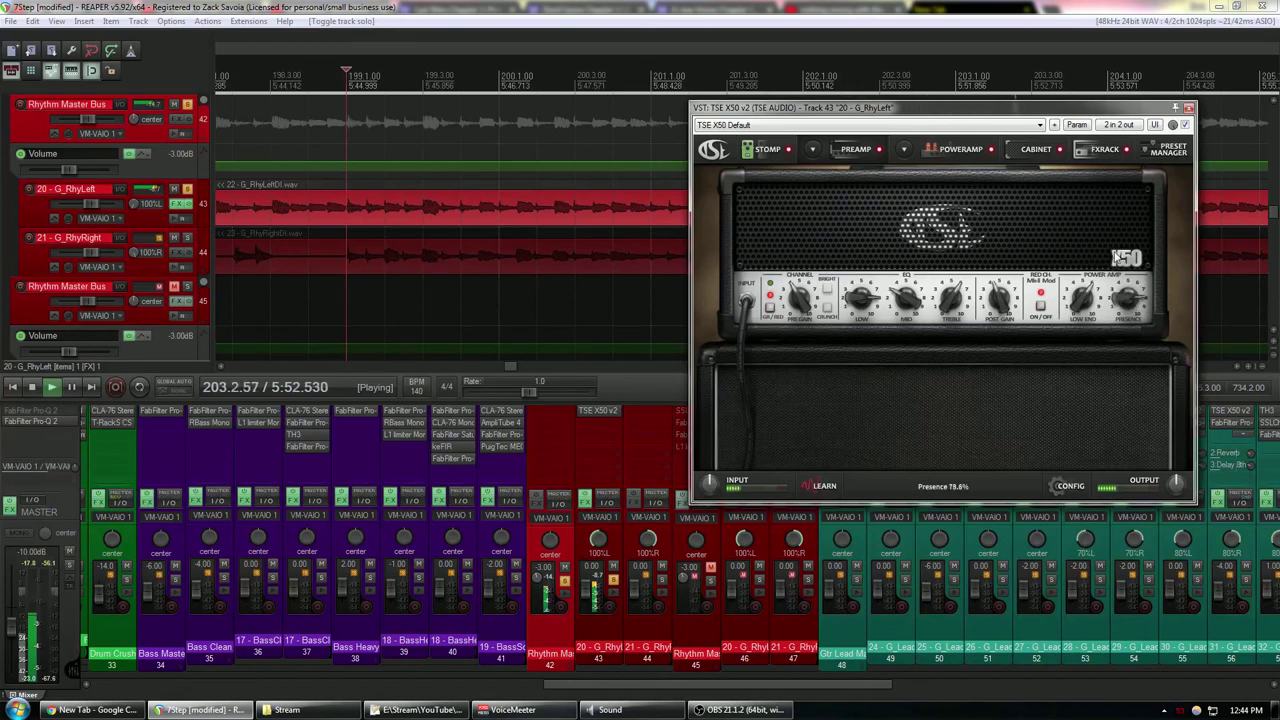
{"action": "mouse_move", "coordinate": [1113, 255]}
{"action": "left_mouse_down"}
{"action": "mouse_move", "coordinate": [1115, 240]}
{"action": "mouse_move", "coordinate": [1100, 240]}
{"action": "left_mouse_up"}
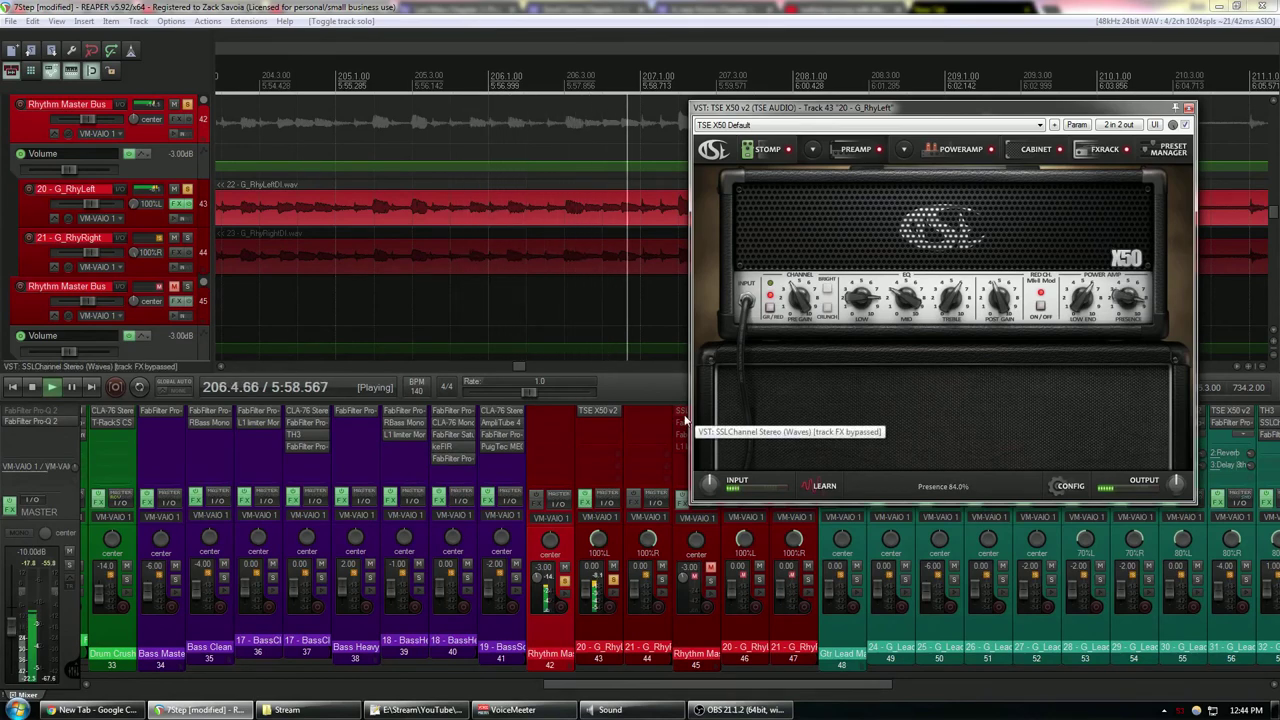
{"action": "mouse_move", "coordinate": [710, 483]}
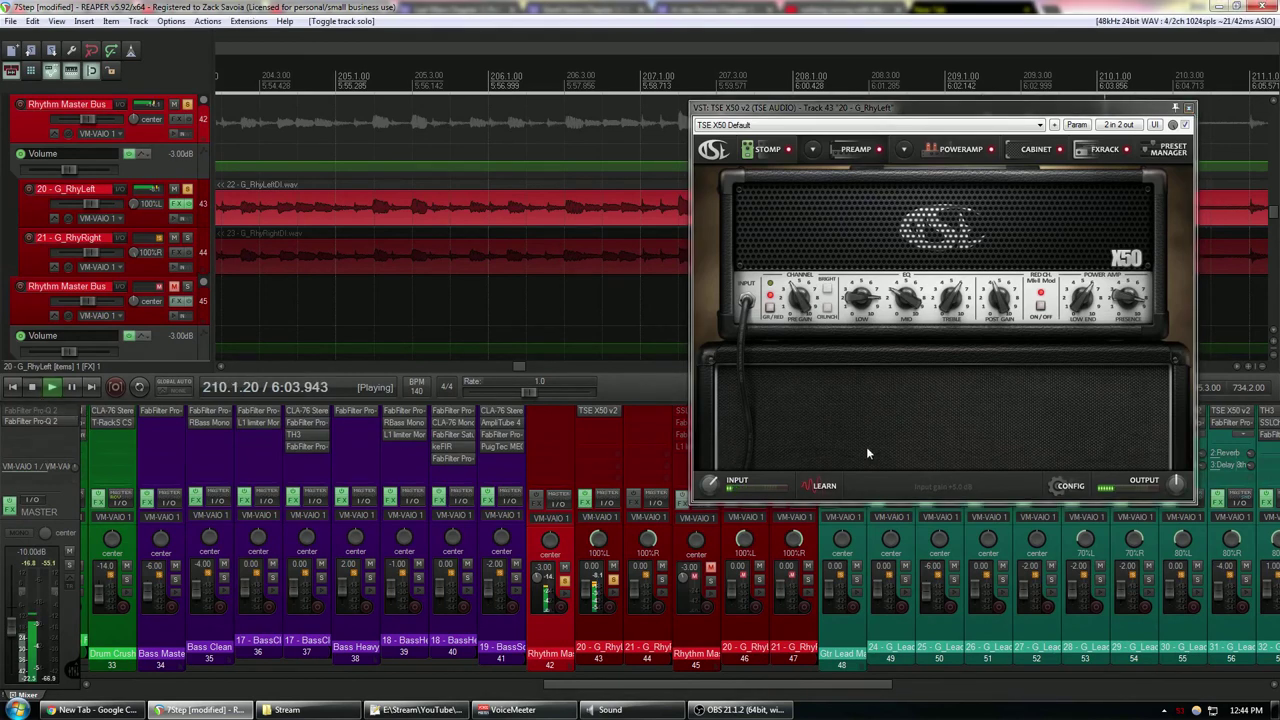
{"action": "key", "text": "space"}
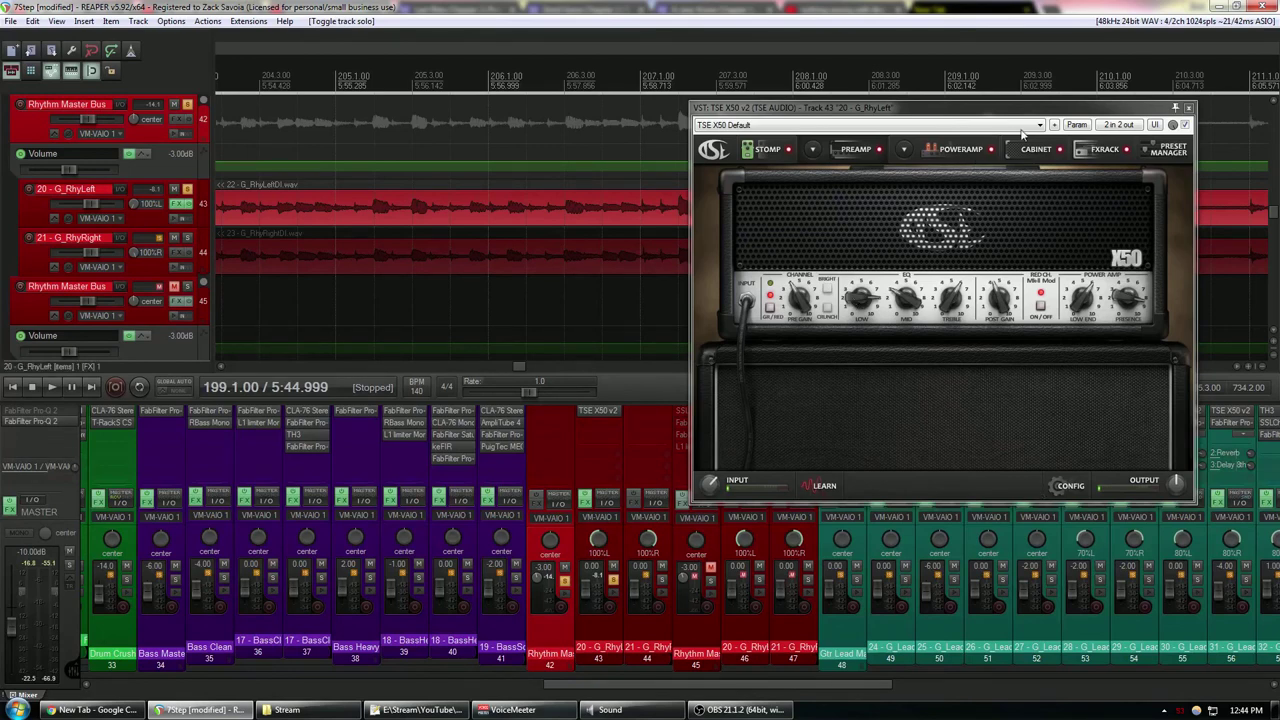
- Look through the FX rack and power amp views, and reopen track 43's TSE X50 on its preamp view
{"action": "left_click", "coordinate": [1105, 151]}
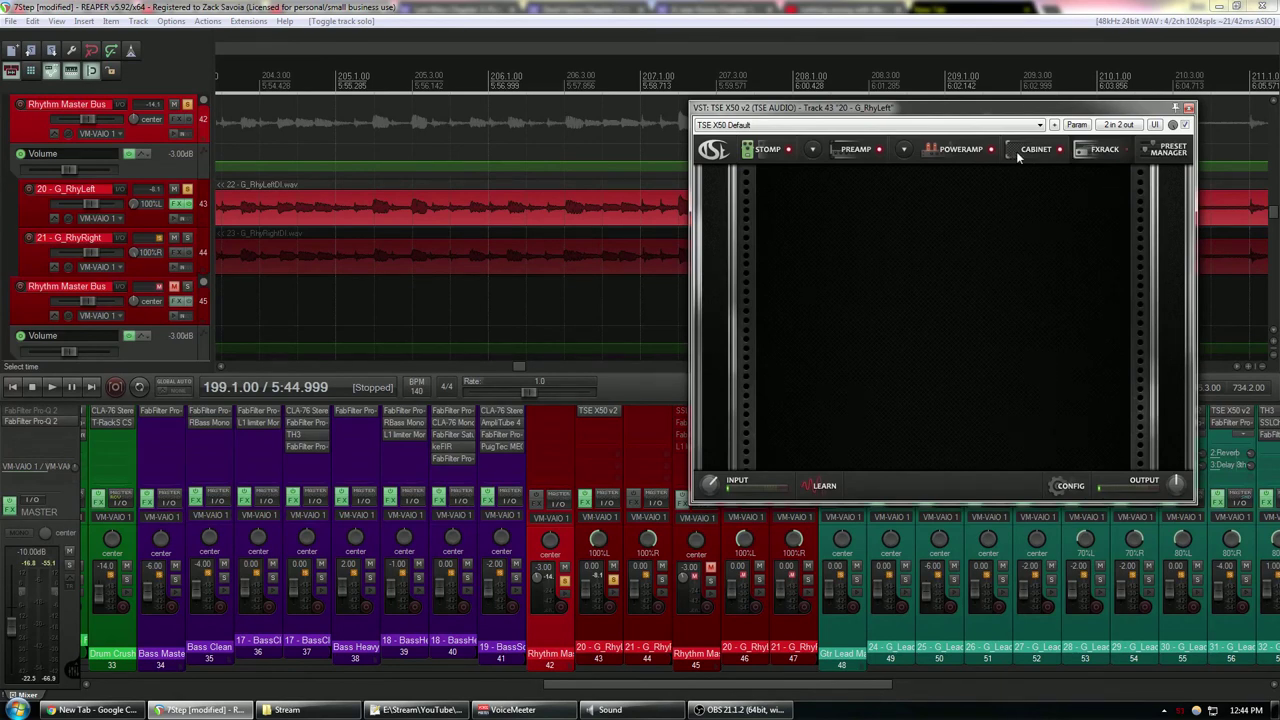
{"action": "left_click", "coordinate": [960, 152]}
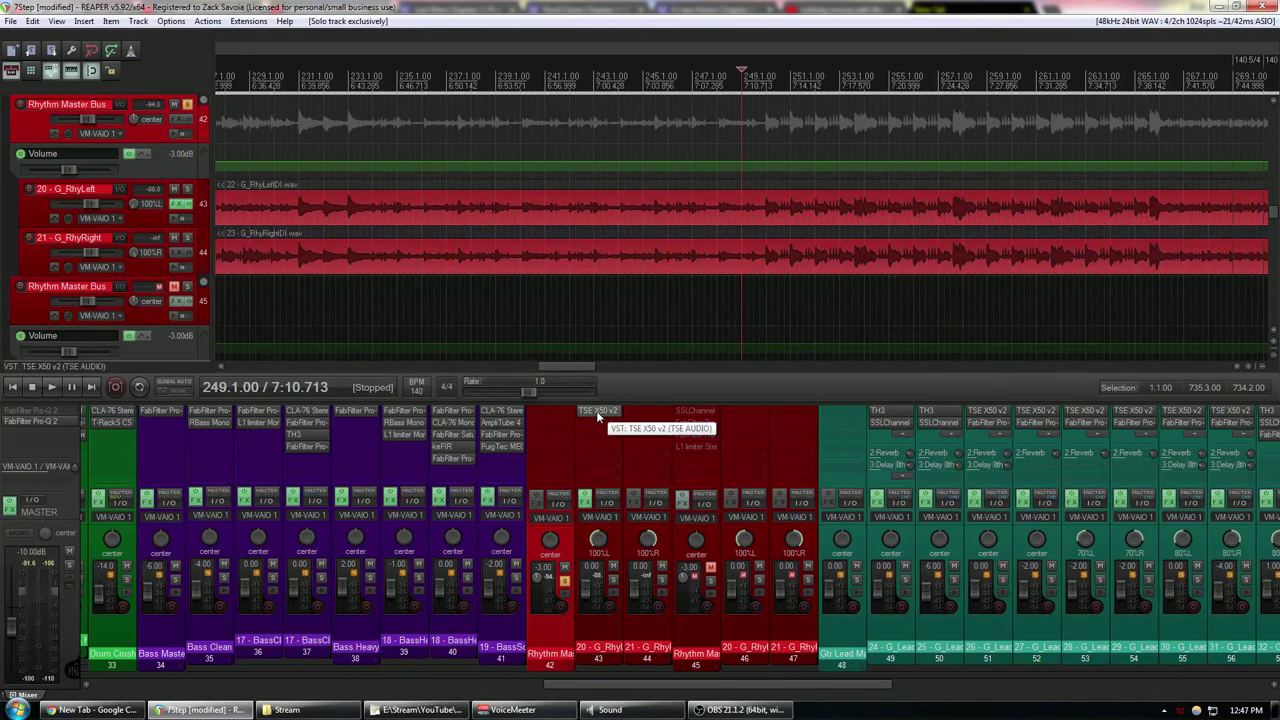
{"action": "left_click", "coordinate": [596, 410]}
{"action": "left_click", "coordinate": [852, 150]}
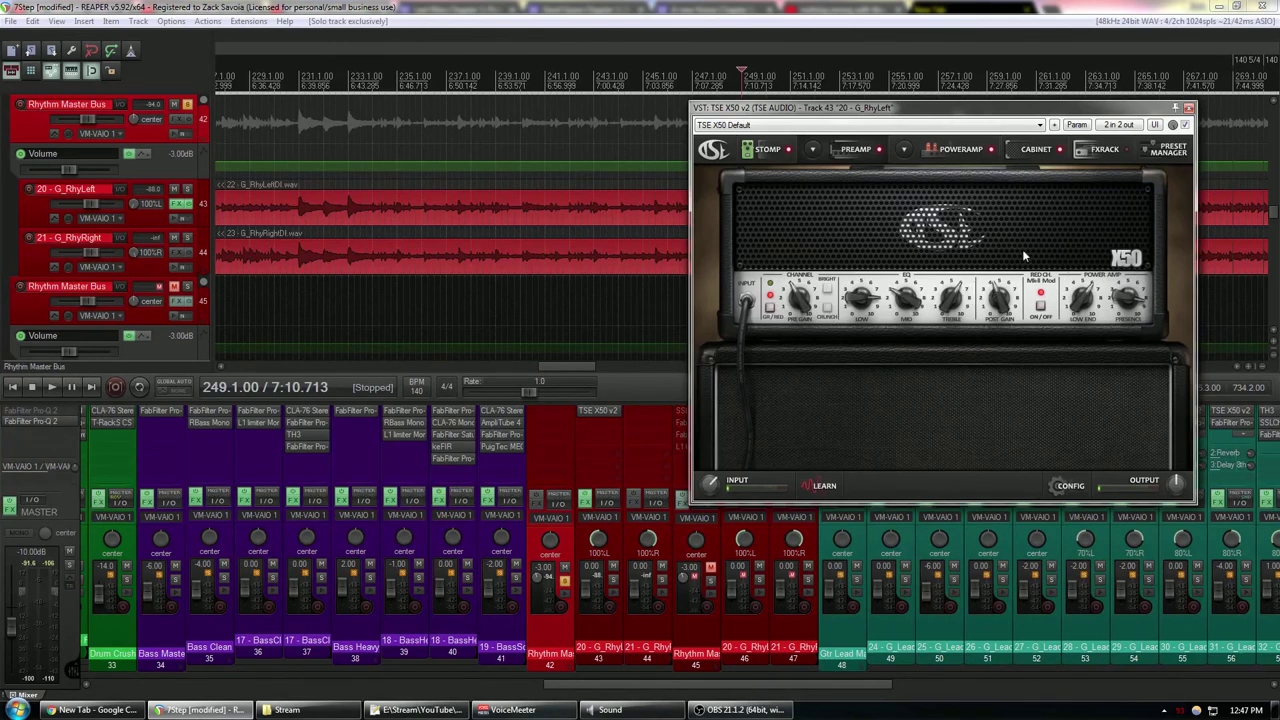
- Examine the pedal categories and distortion models that can be added to the stompbox board
{"action": "left_click", "coordinate": [767, 149]}
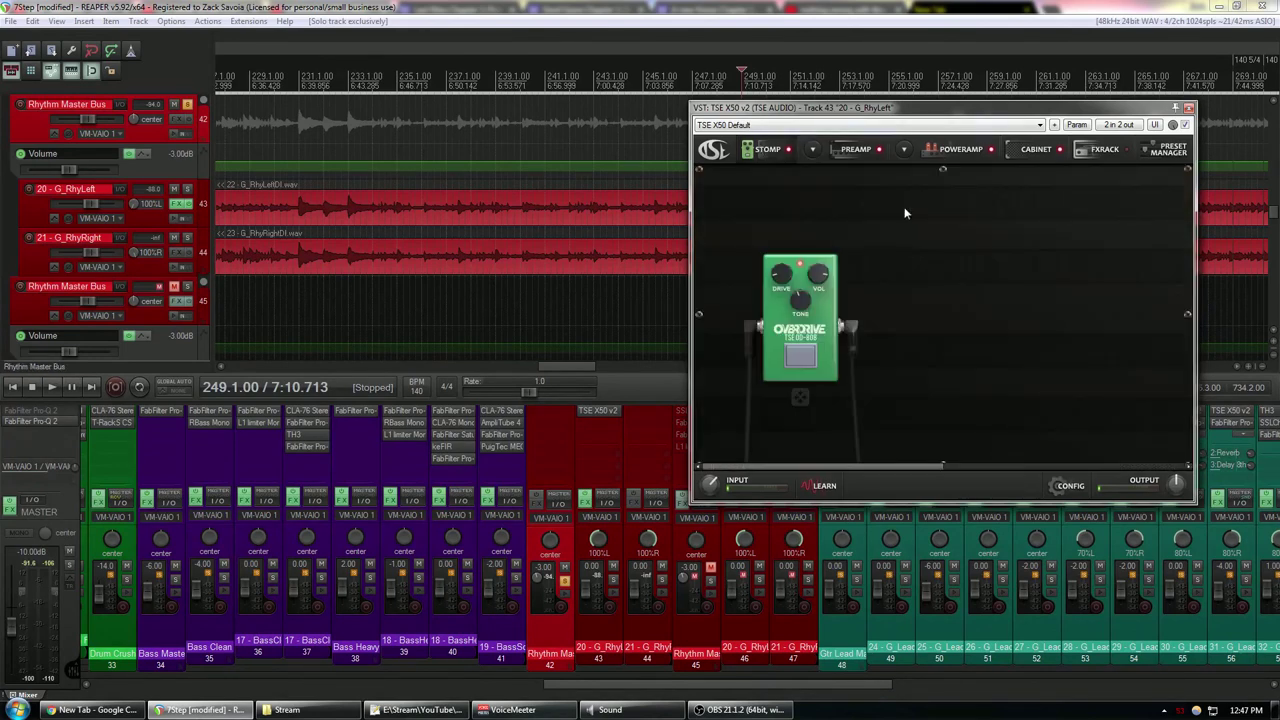
{"action": "right_click", "coordinate": [919, 346]}
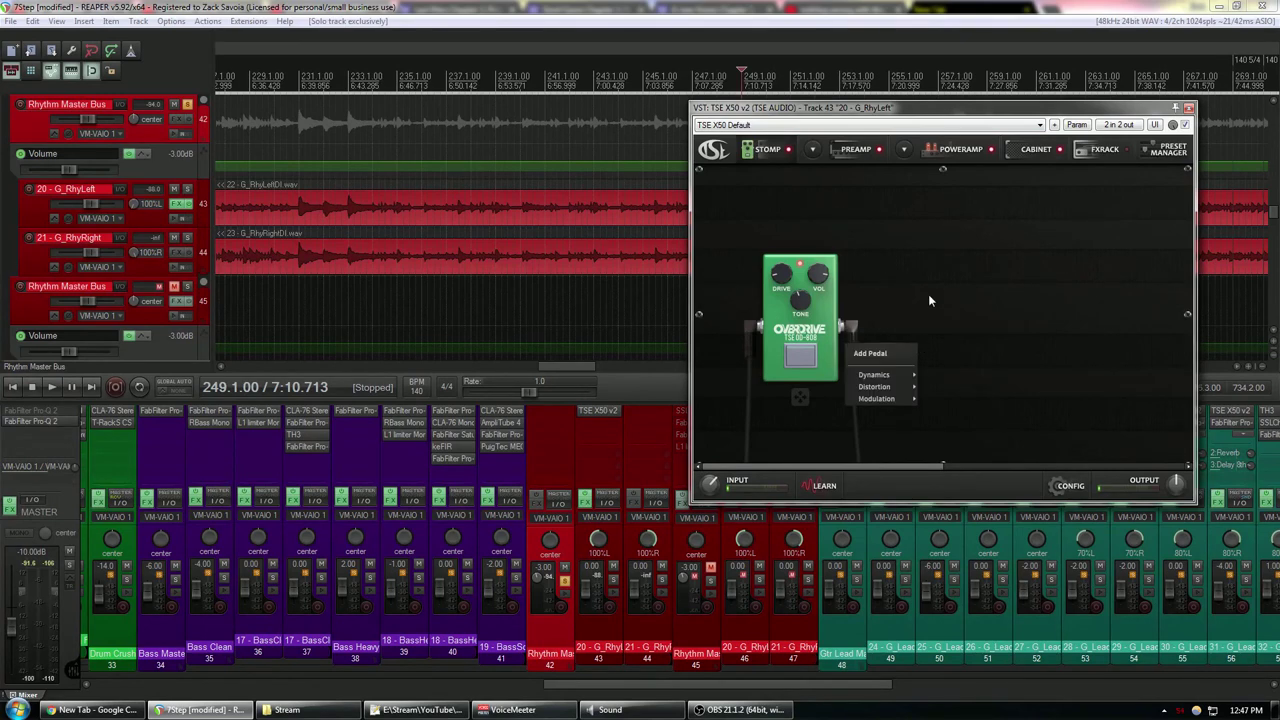
{"action": "left_click", "coordinate": [924, 305]}
{"action": "right_click", "coordinate": [904, 353]}
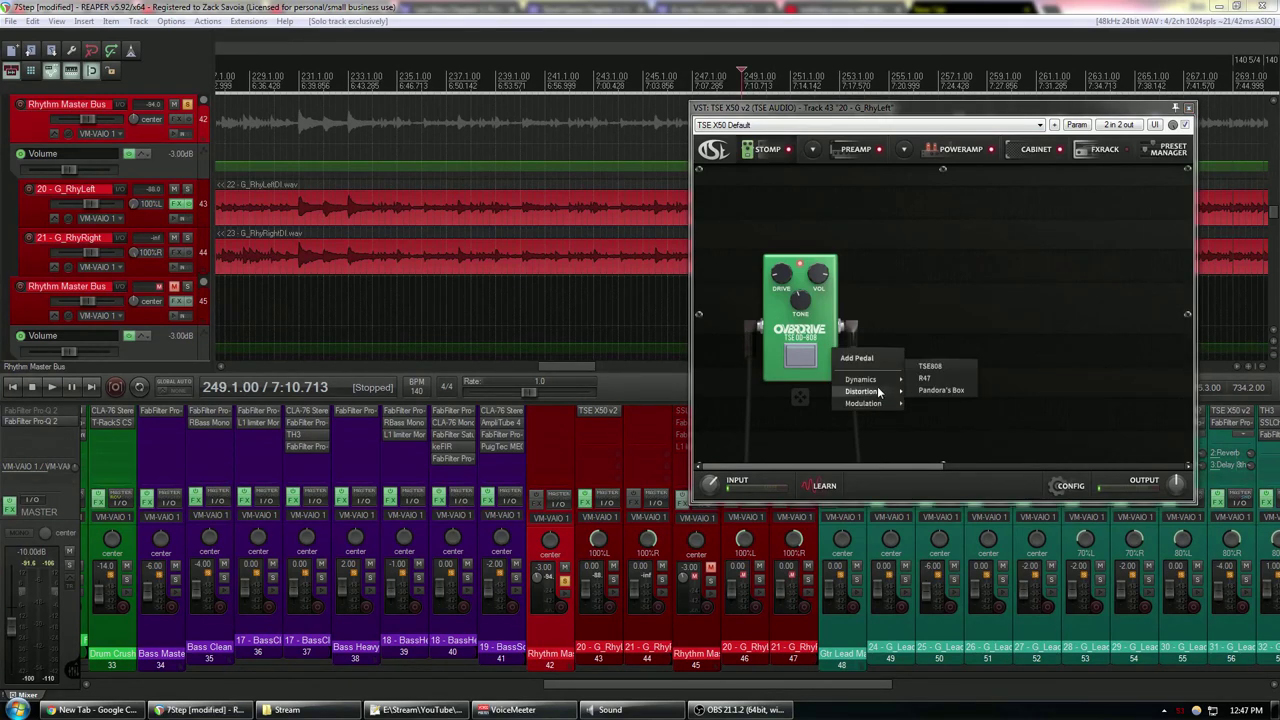
{"action": "mouse_move", "coordinate": [861, 398]}
{"action": "left_click", "coordinate": [1024, 246]}
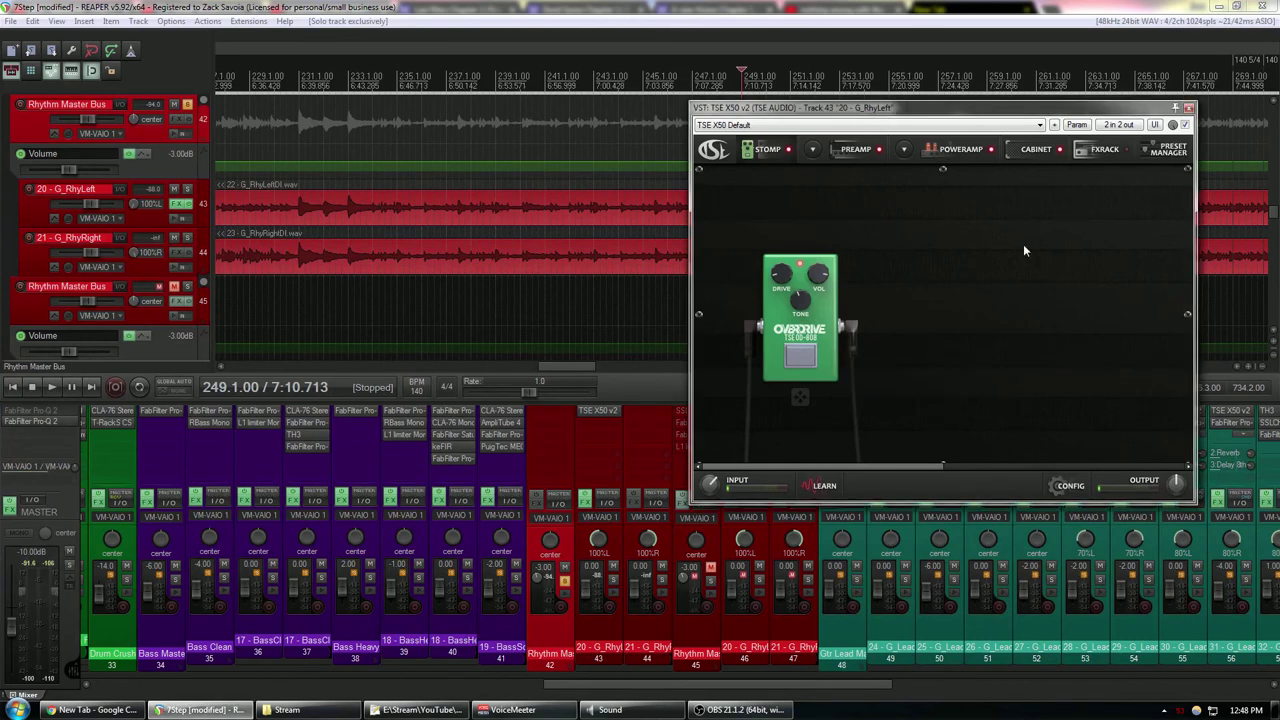
- Move the overdrive pedal slightly up and left on the board and add a Phaser modulation pedal after it
{"action": "left_click_drag", "start_coordinate": [806, 279], "coordinate": [782, 259]}
{"action": "right_click", "coordinate": [845, 265]}
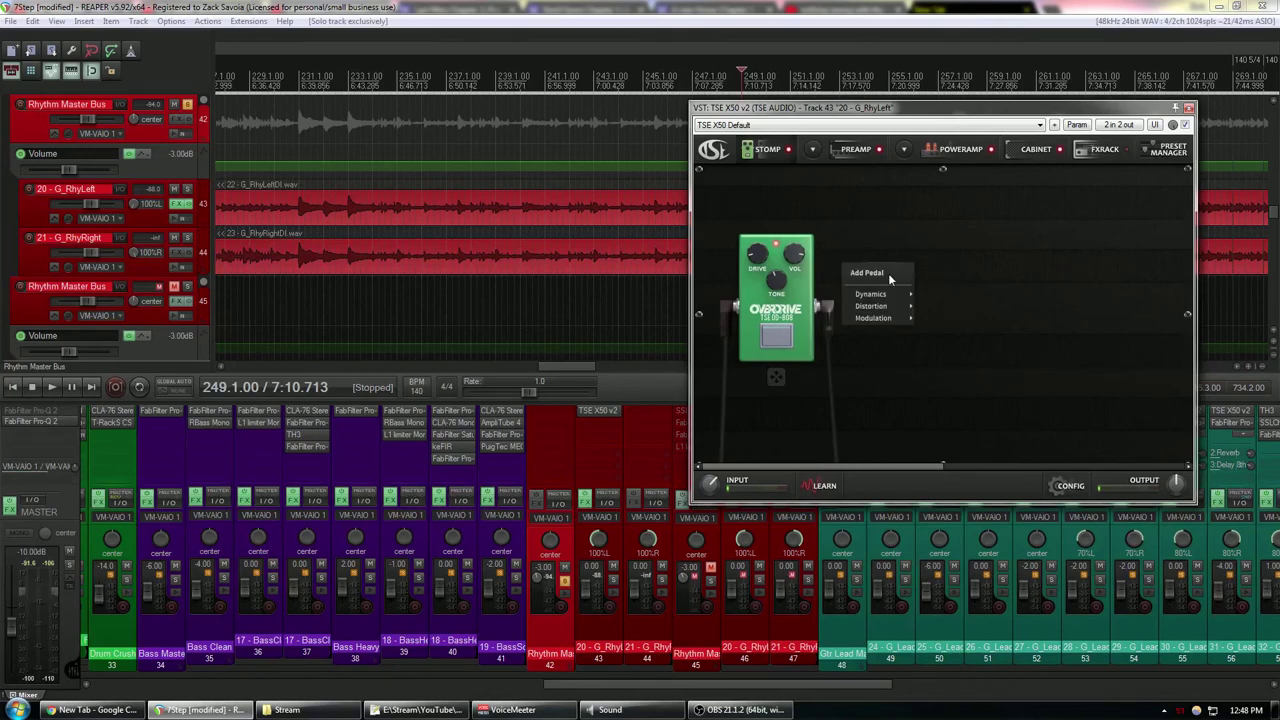
{"action": "mouse_move", "coordinate": [887, 311]}
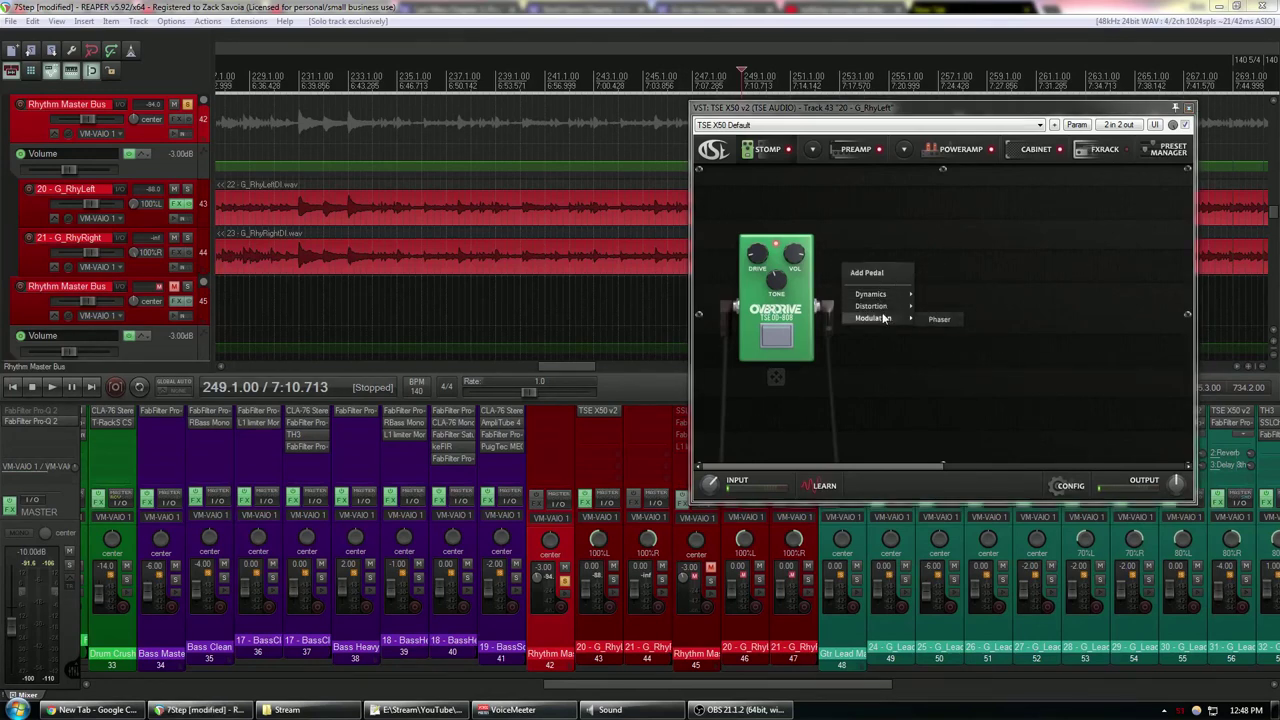
{"action": "left_click", "coordinate": [934, 319]}
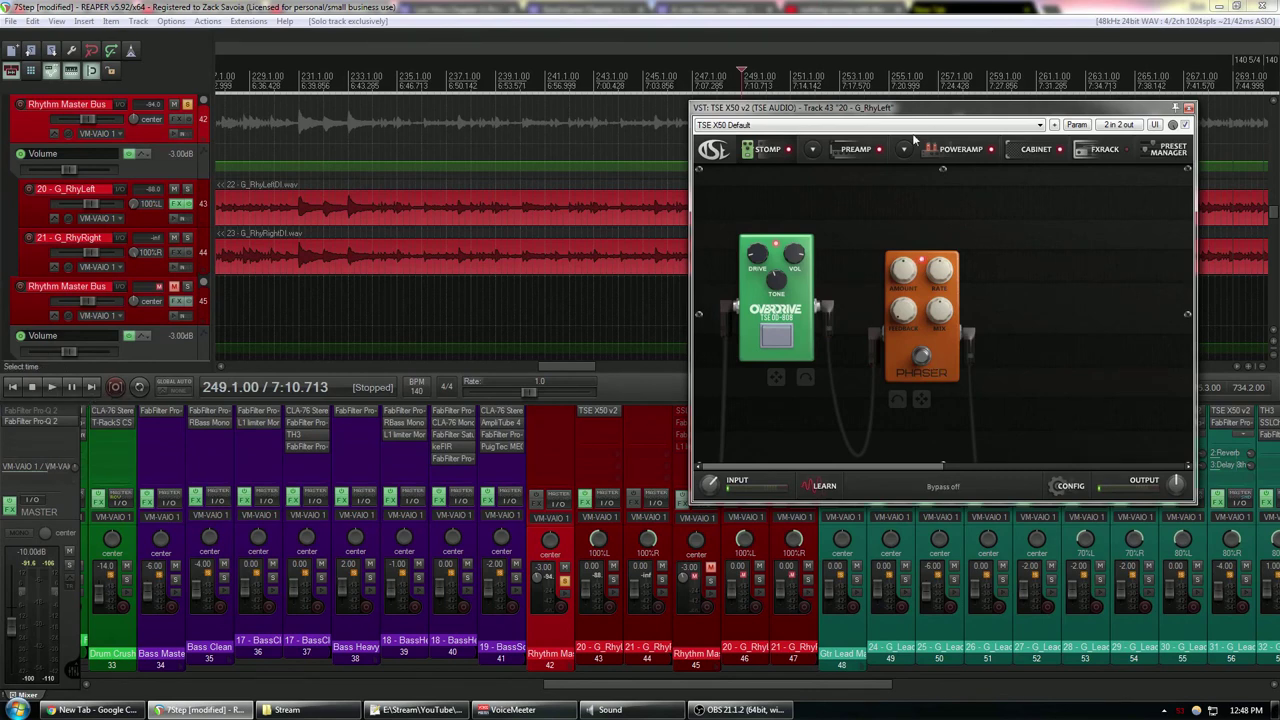
- Audition the Phaser pedal's bypass during playback, delete the Phaser and return to the amp view
{"action": "left_click", "coordinate": [52, 386]}
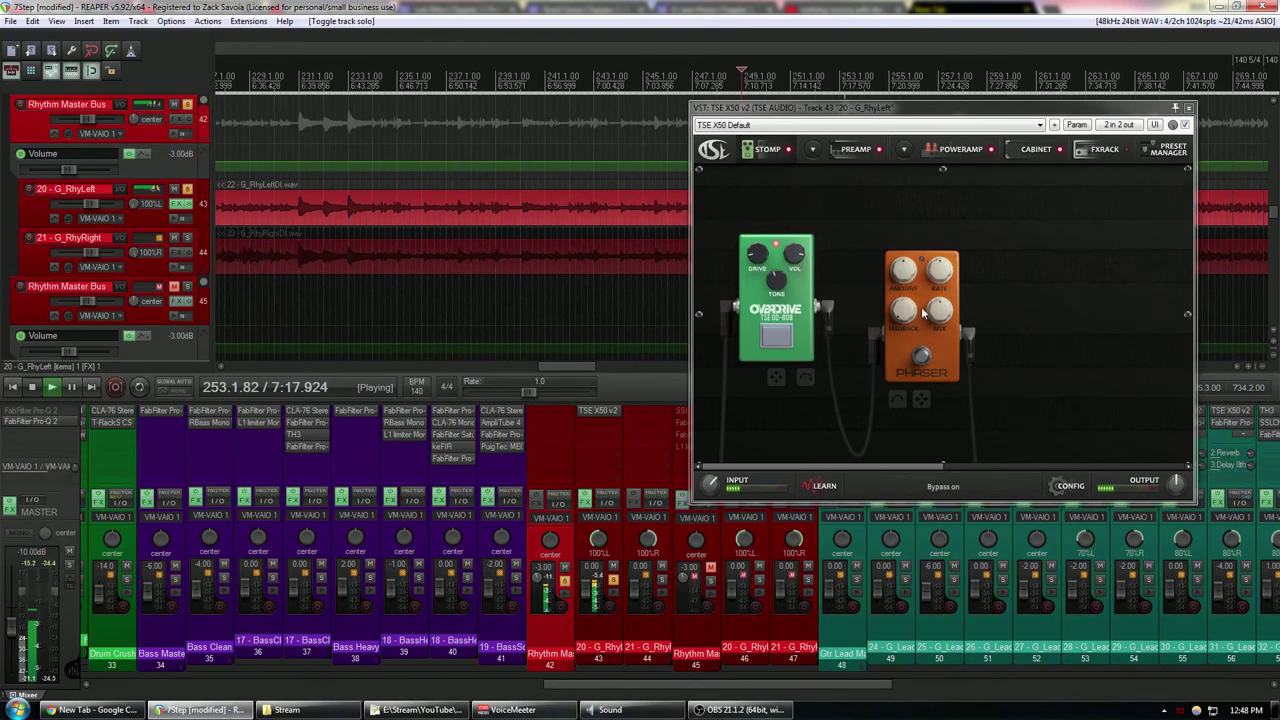
{"action": "key", "text": "space"}
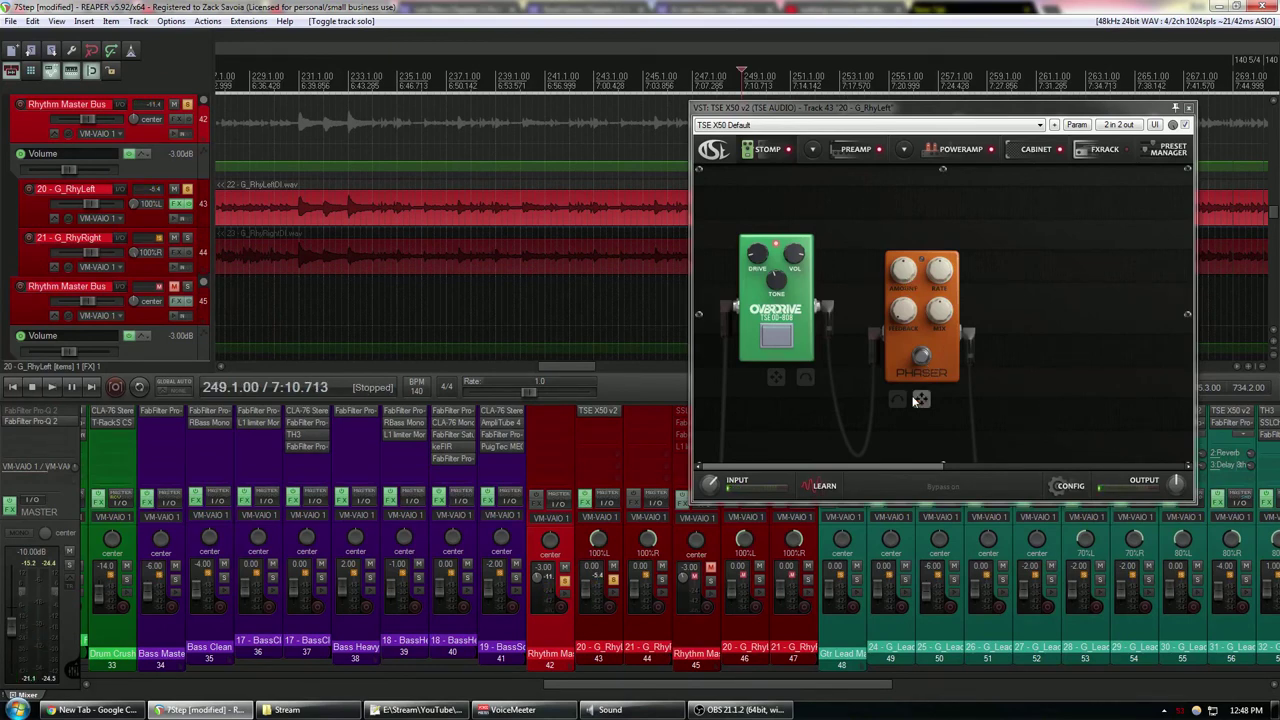
{"action": "right_click", "coordinate": [924, 330]}
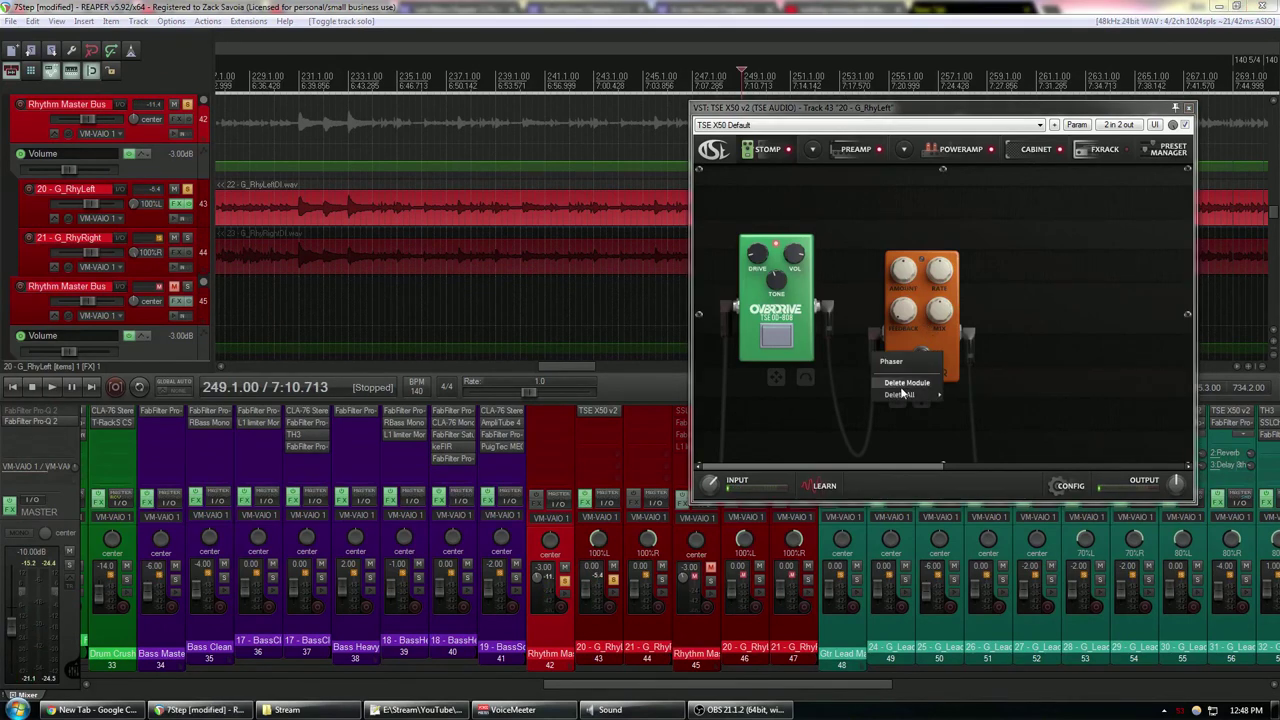
{"action": "left_click", "coordinate": [900, 385]}
{"action": "left_click", "coordinate": [845, 158]}
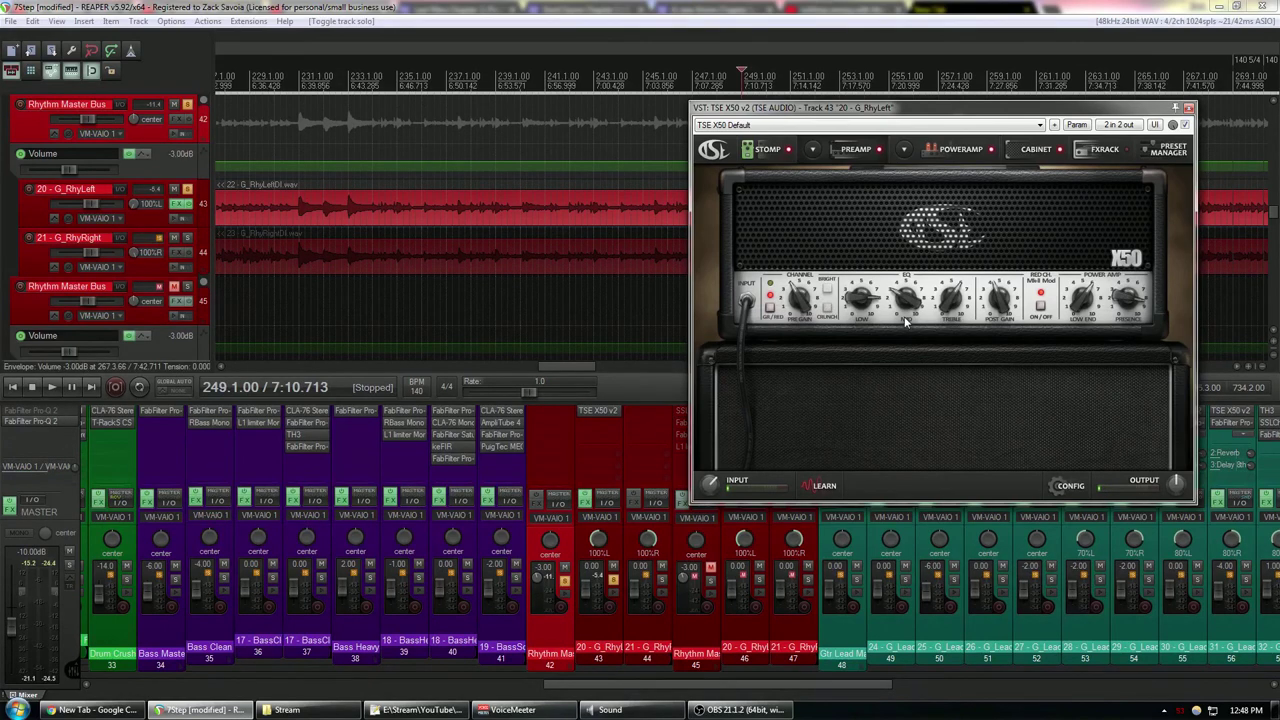
{"action": "left_click", "coordinate": [960, 149]}
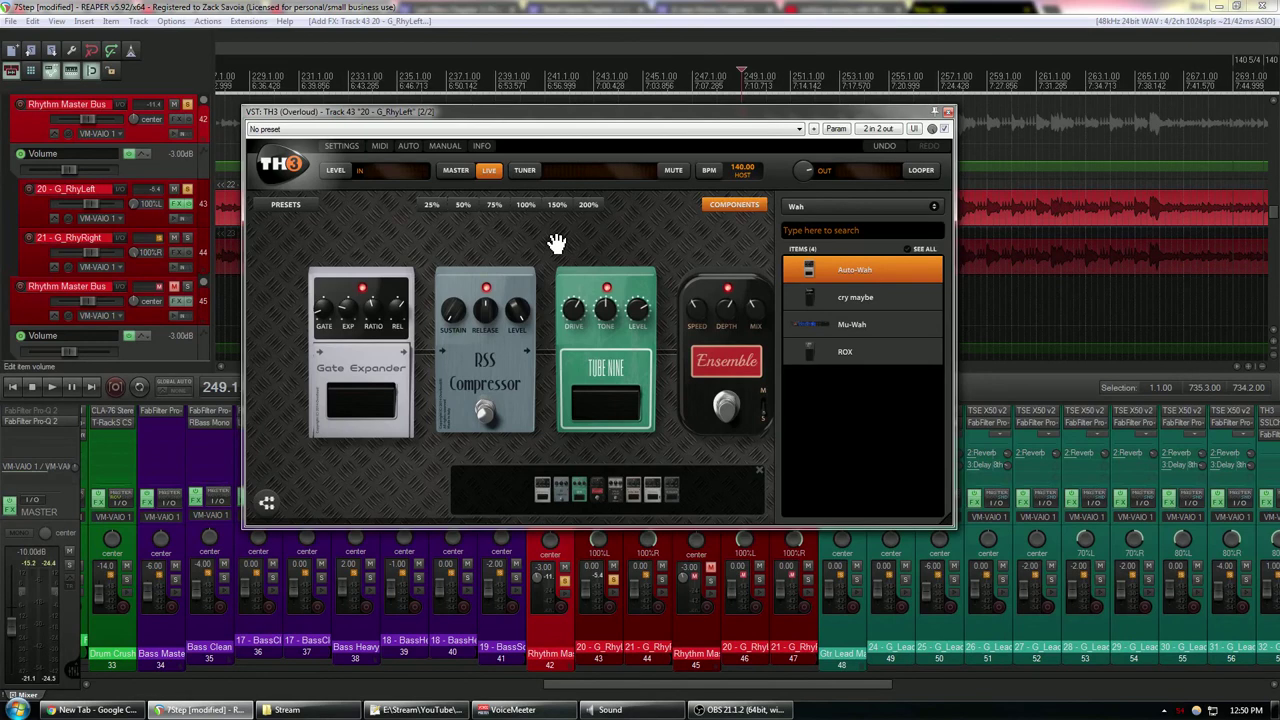
- Look through the TH3 pedal chain from the Gate Expander to the D-Reverb and close the plugin
{"action": "left_click_drag", "start_coordinate": [608, 247], "coordinate": [391, 337]}
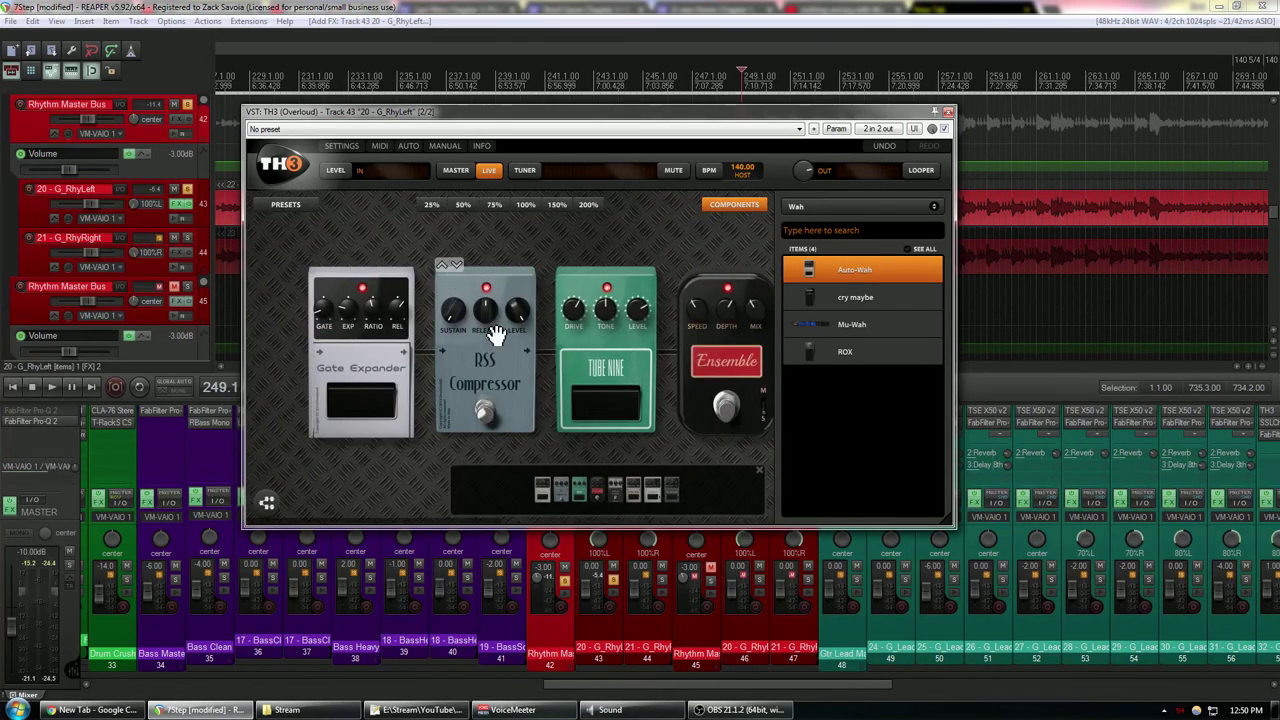
{"action": "left_click_drag", "start_coordinate": [687, 261], "coordinate": [292, 249]}
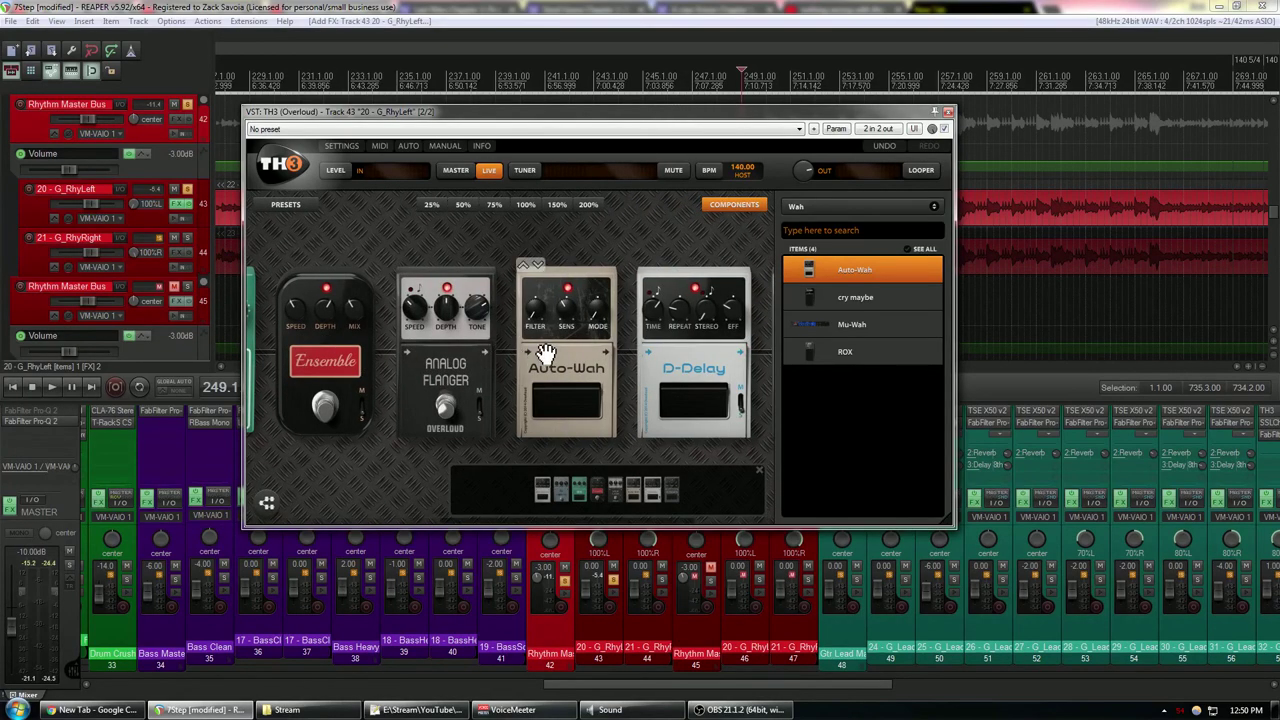
{"action": "left_click_drag", "start_coordinate": [403, 223], "coordinate": [609, 249]}
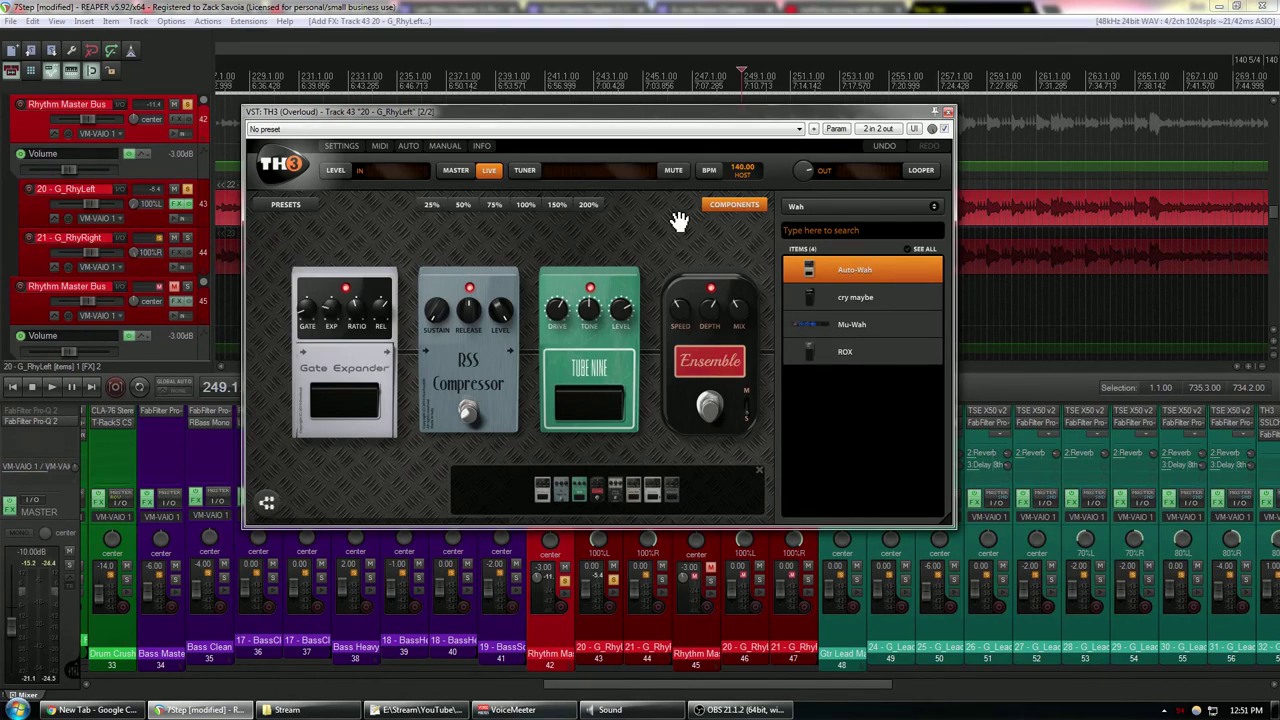
{"action": "left_click_drag", "start_coordinate": [678, 220], "coordinate": [229, 234]}
{"action": "left_click_drag", "start_coordinate": [435, 251], "coordinate": [403, 249]}
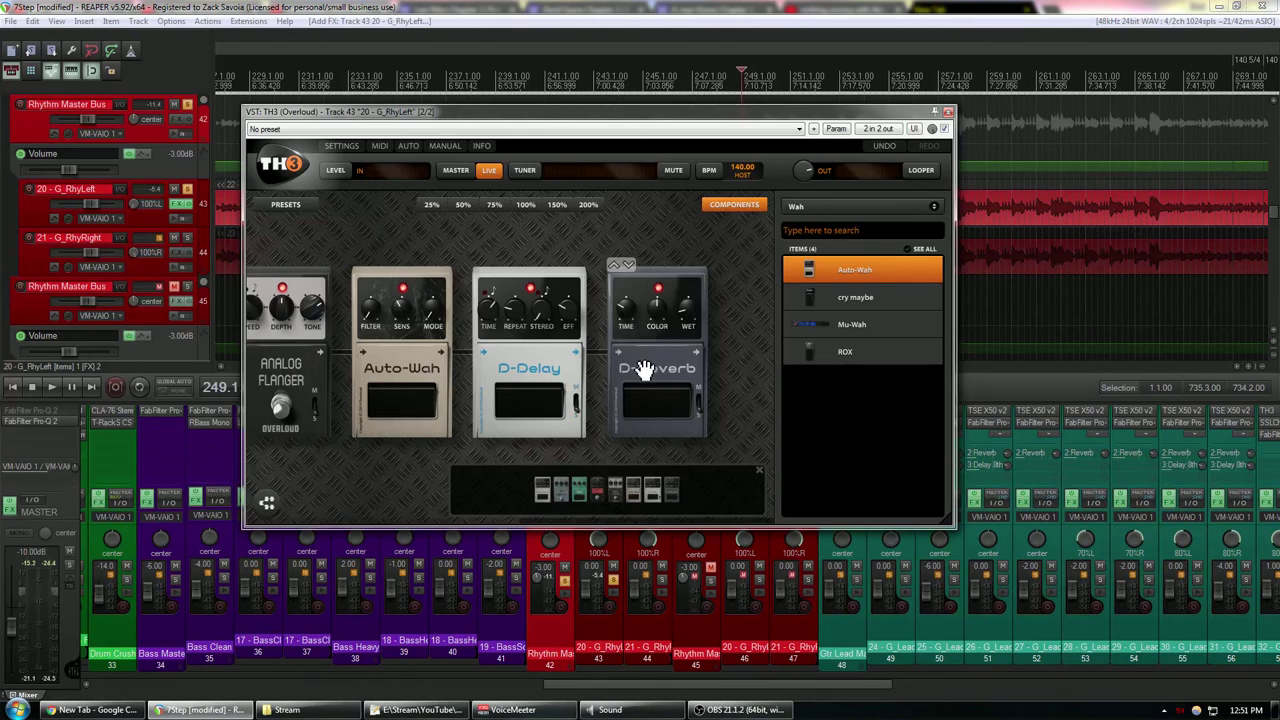
{"action": "key", "text": "Escape"}
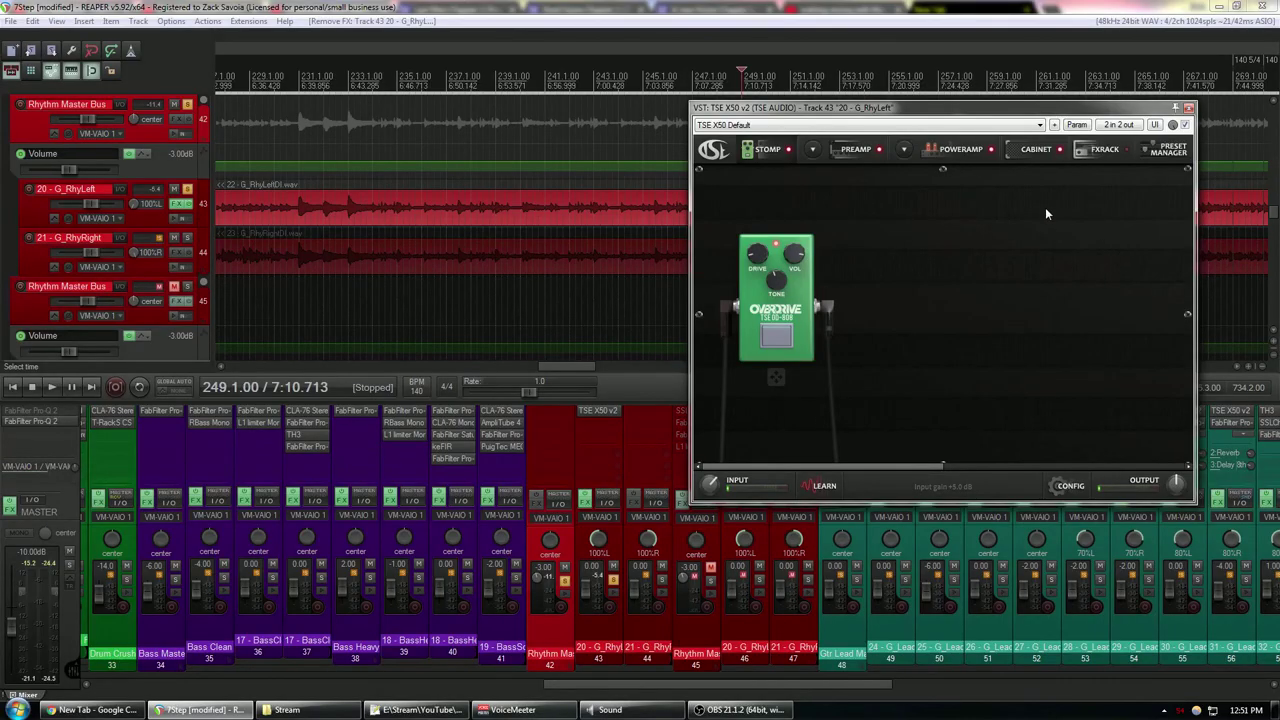
- Examine the TSE X50's cabinet impulse response section, compare it with the preamp view and return to the cabinet section
{"action": "left_click", "coordinate": [1040, 149]}
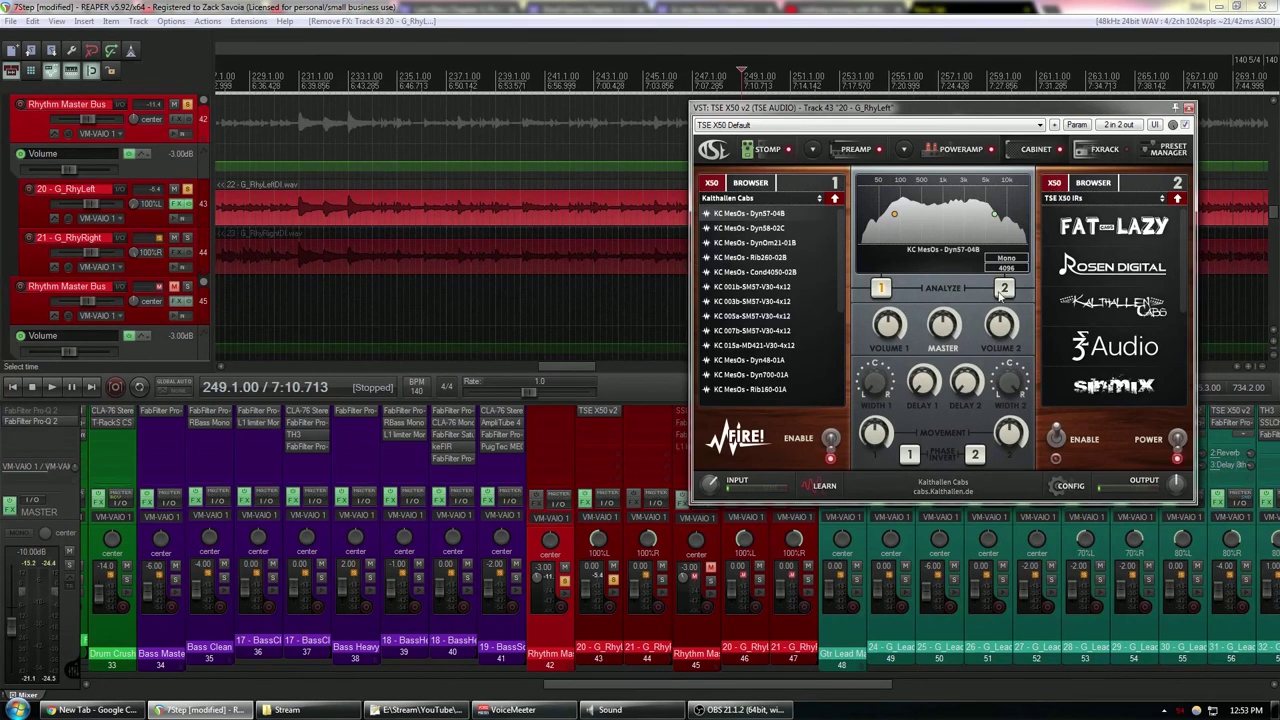
{"action": "left_click", "coordinate": [856, 153]}
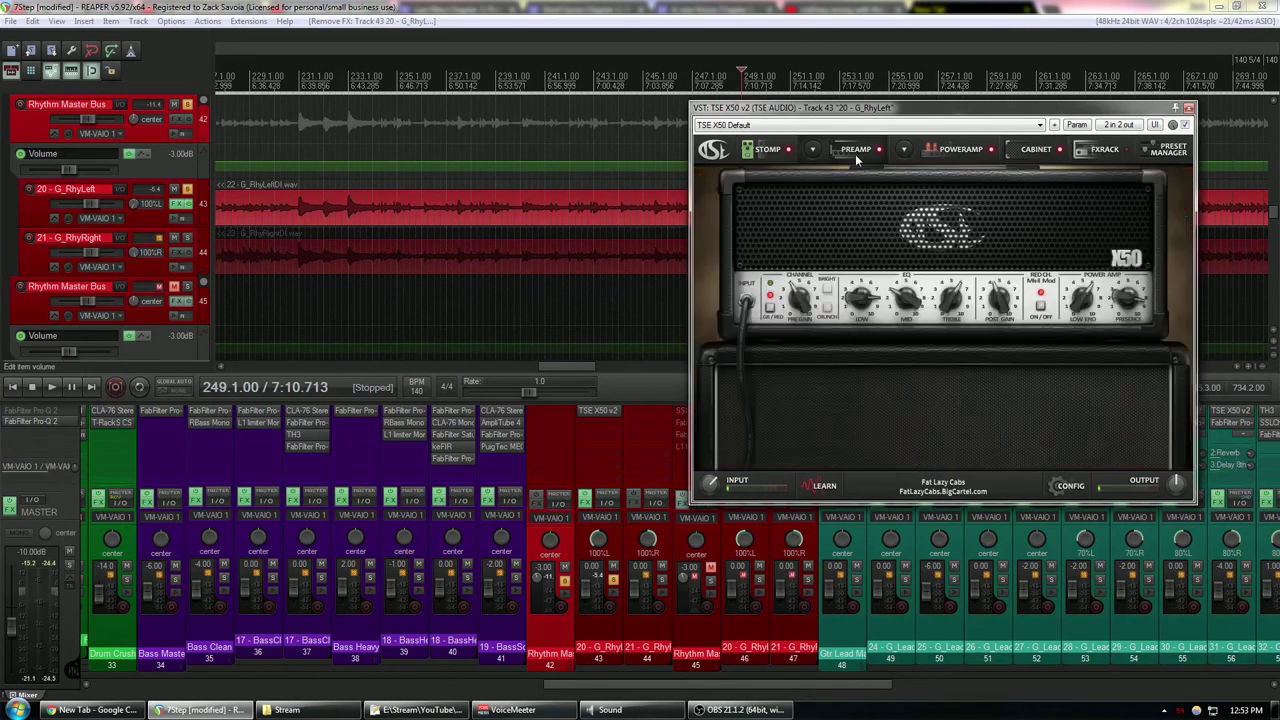
{"action": "left_click", "coordinate": [1036, 149]}
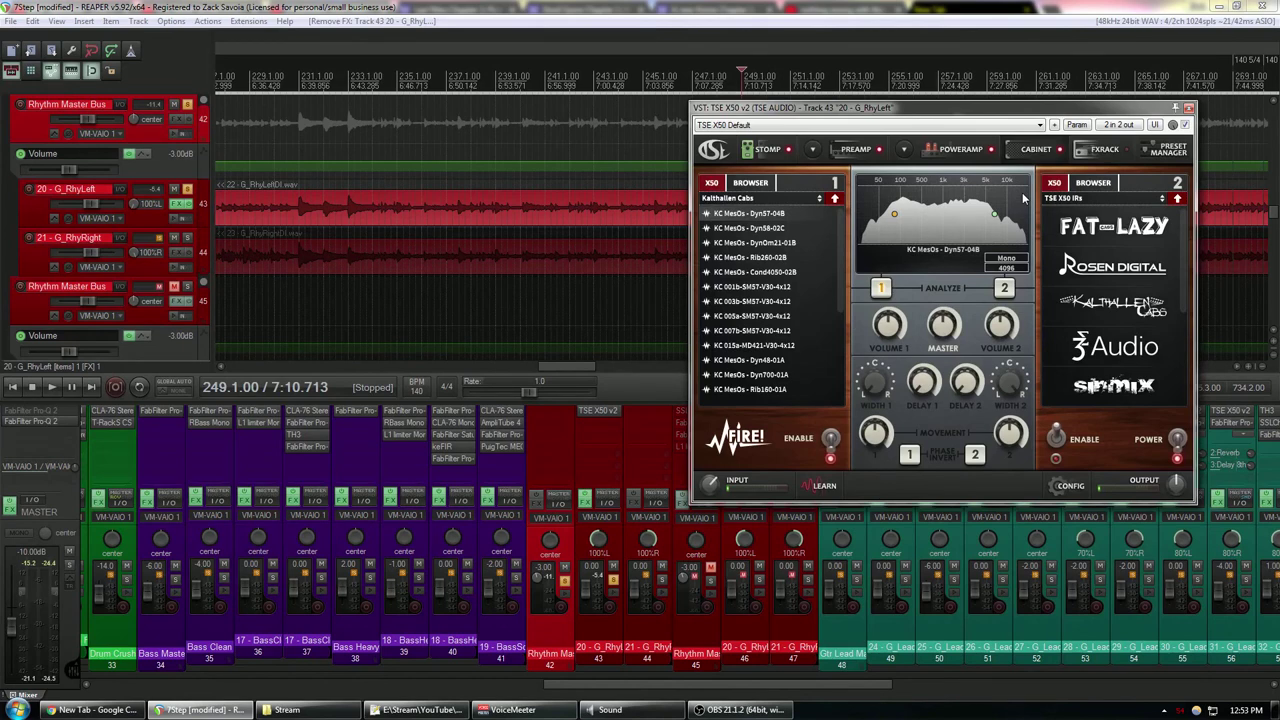
- Close the TSE X50 window and add the AmpliTube 4 plugin to the 20 - G_RhyLeft track
{"action": "key", "text": "Escape"}
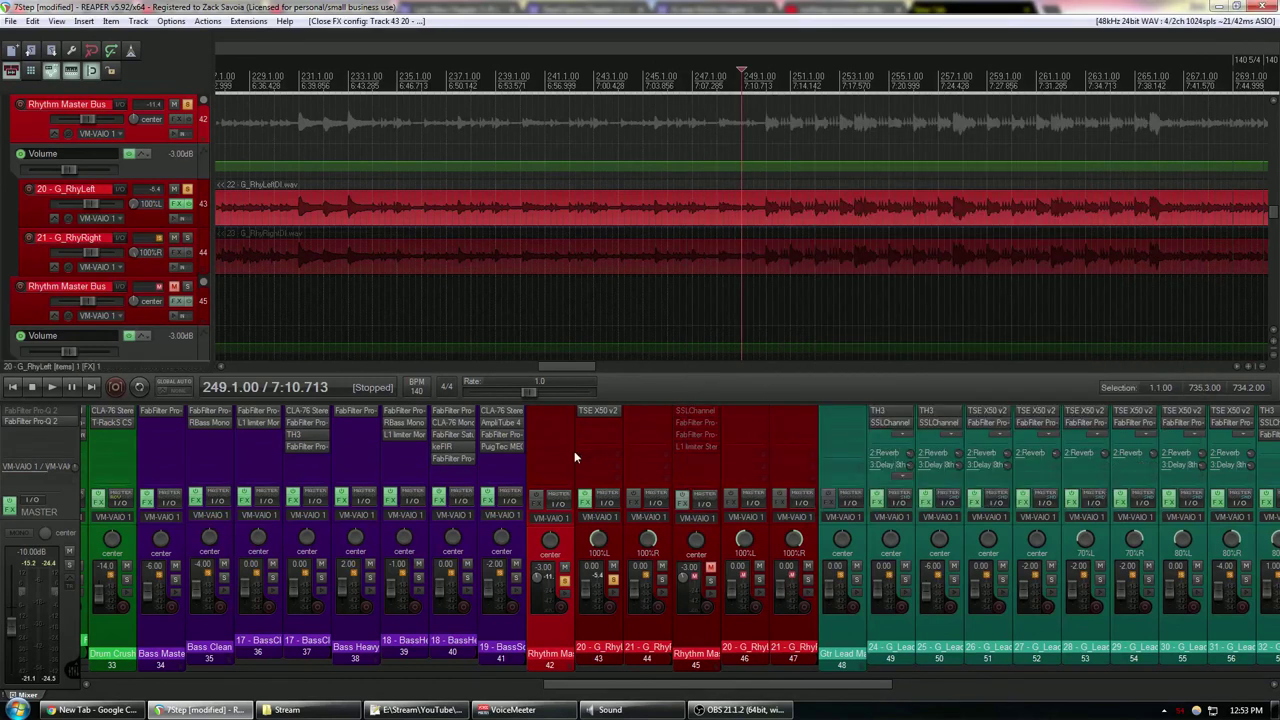
{"action": "double_click", "coordinate": [591, 423]}
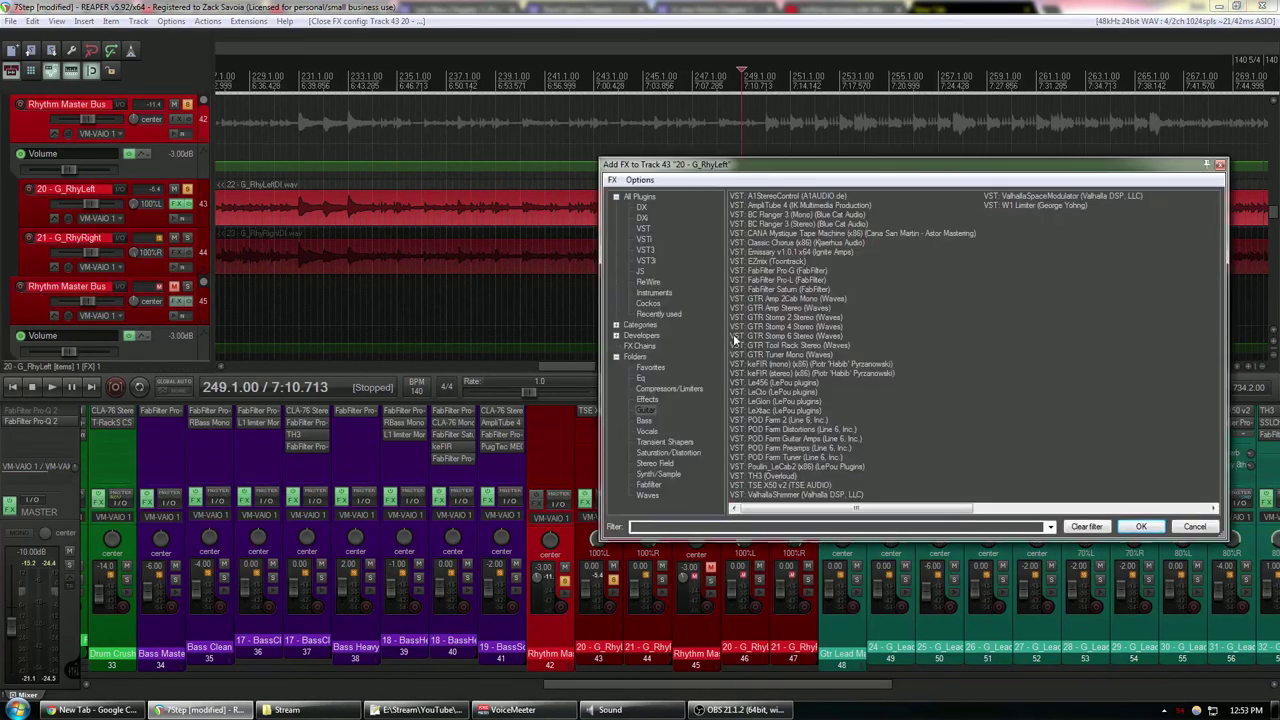
{"action": "left_click", "coordinate": [812, 205]}
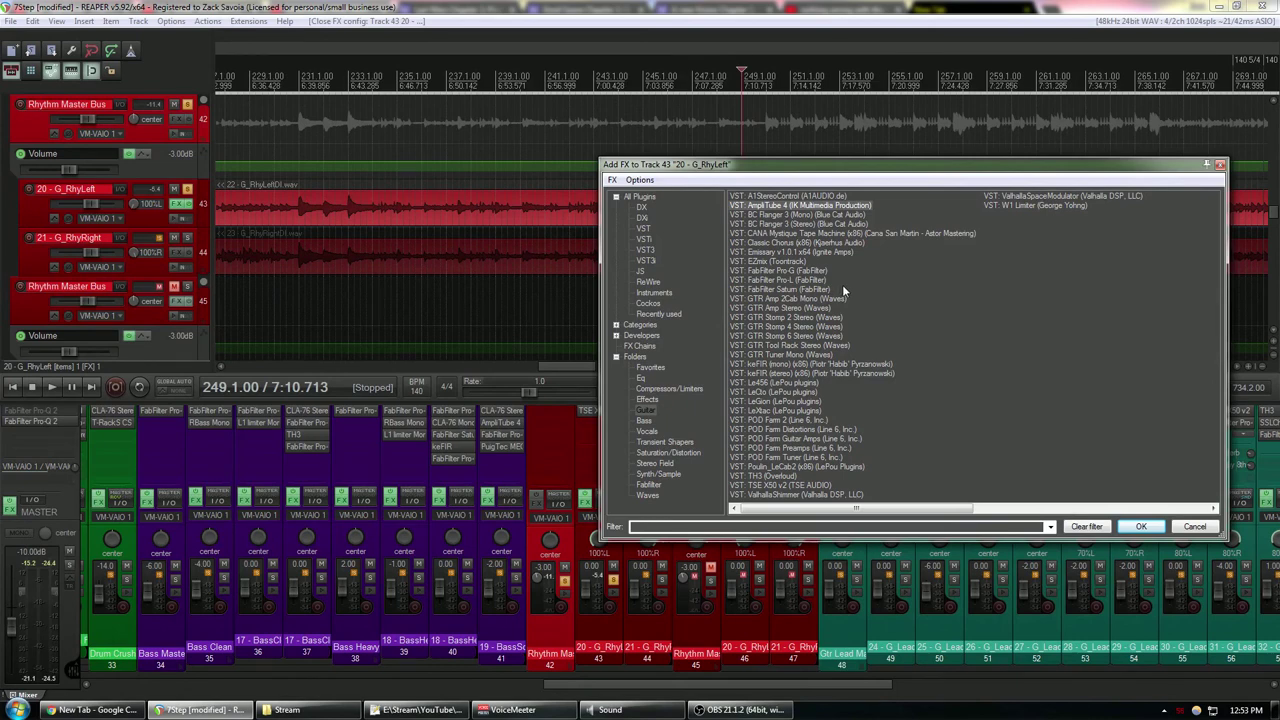
{"action": "key", "text": "Return"}
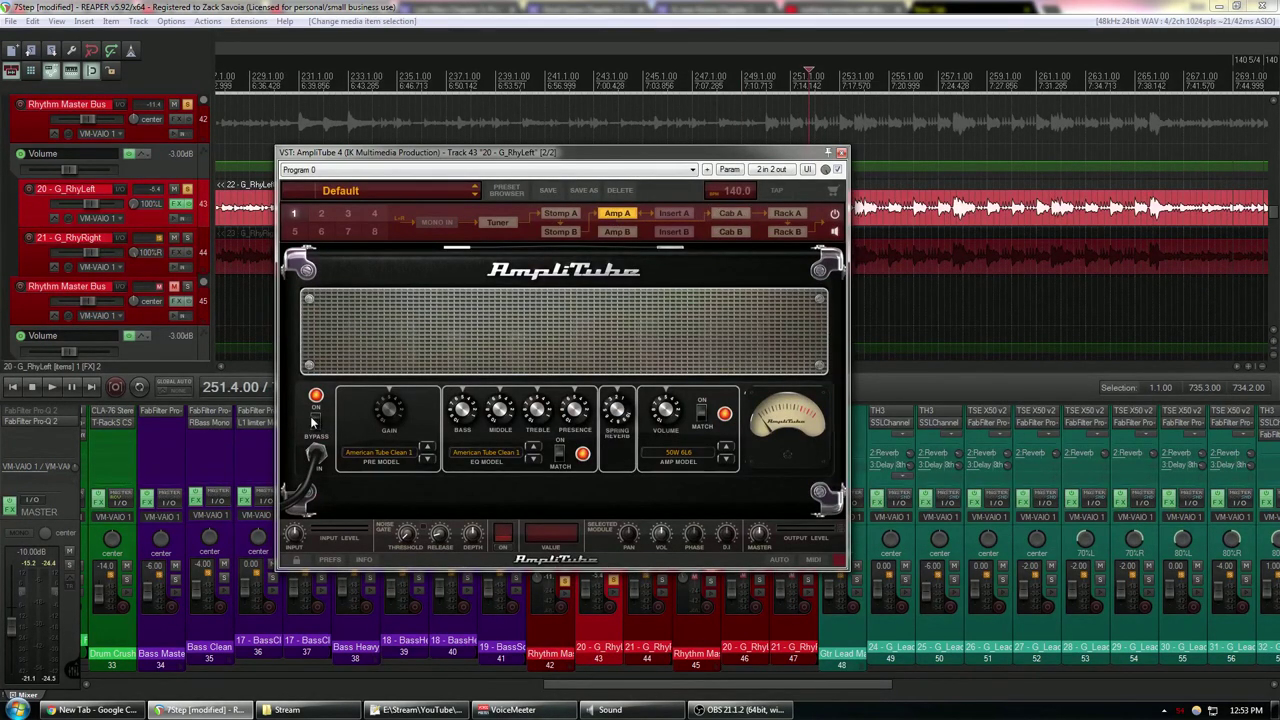
- Set AmpliTube's Cab A to the 4x12 Modern M 1 guitar cabinet
{"action": "left_click", "coordinate": [730, 213]}
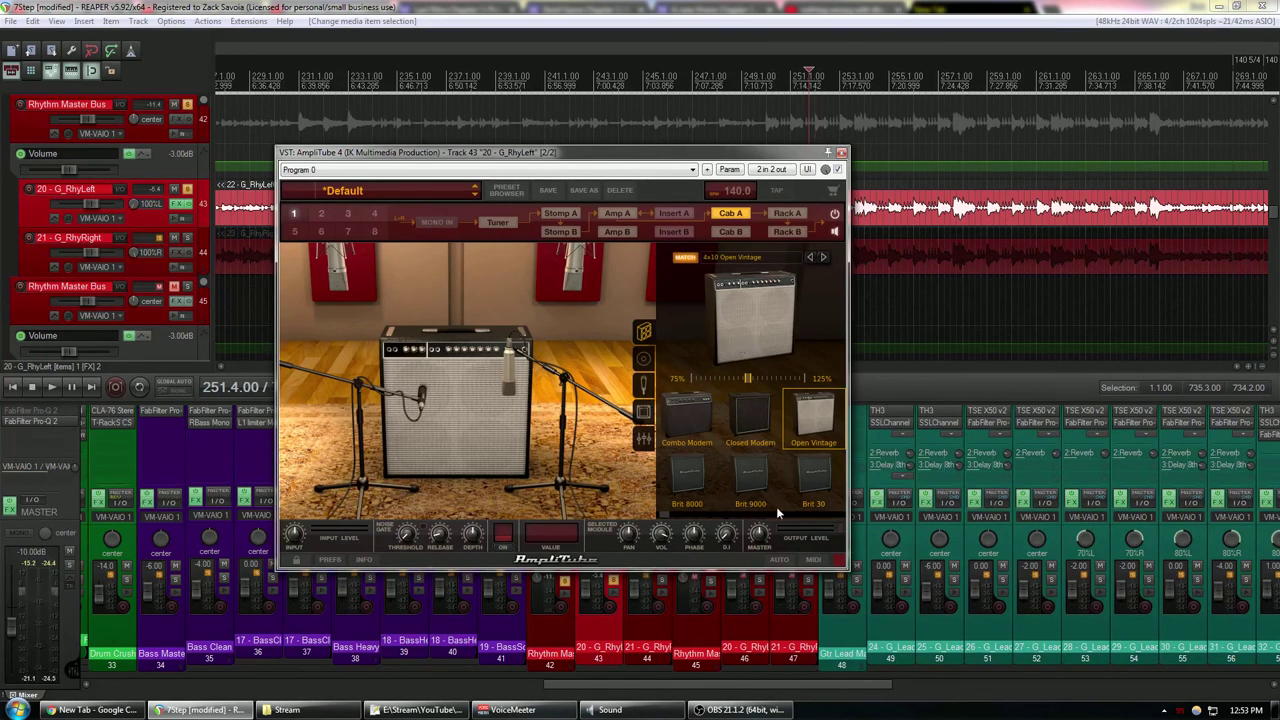
{"action": "scroll", "coordinate": [729, 505], "scroll_direction": "down", "scroll_amount": 2}
{"action": "scroll", "coordinate": [729, 505], "scroll_direction": "down", "scroll_amount": 3}
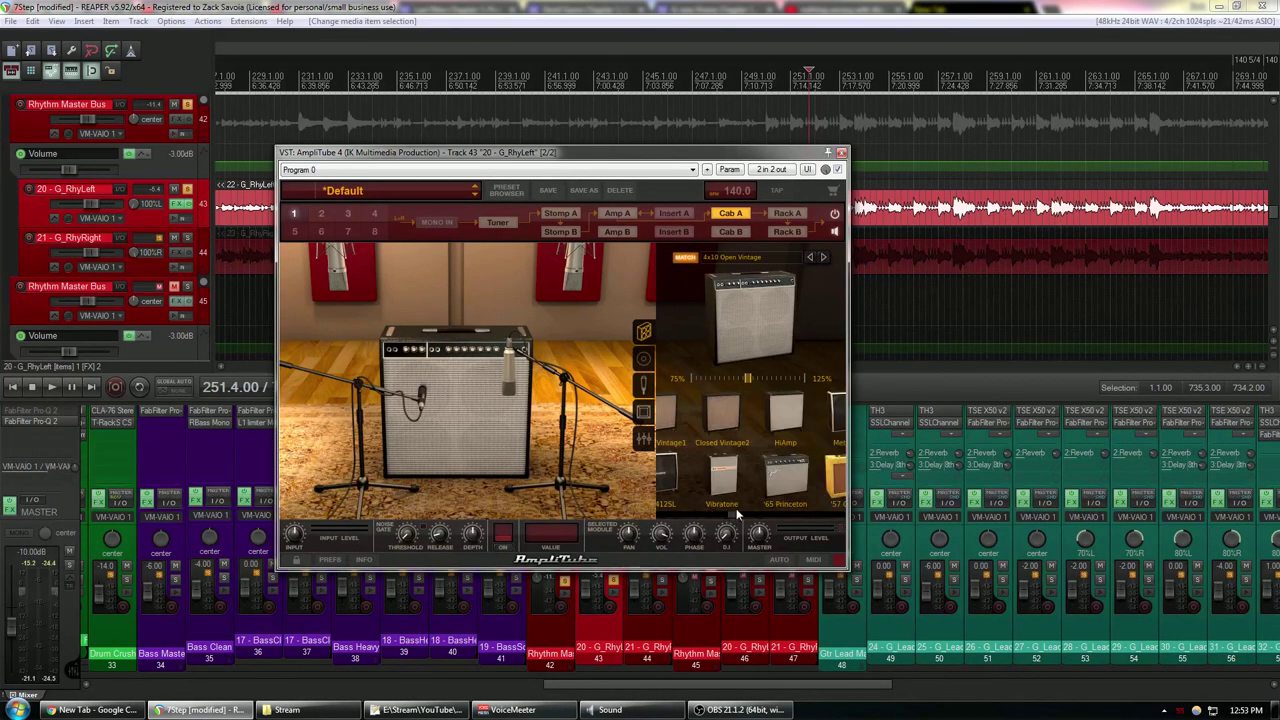
{"action": "left_click", "coordinate": [732, 257]}
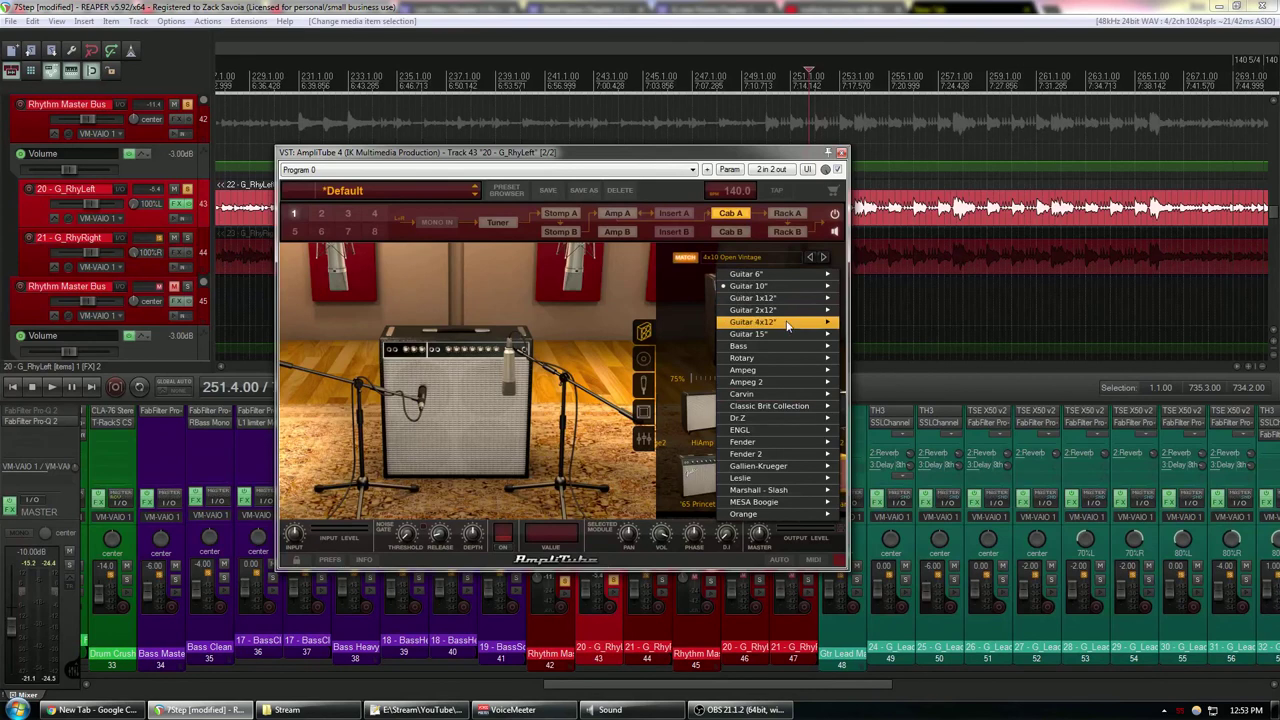
{"action": "left_click", "coordinate": [737, 334]}
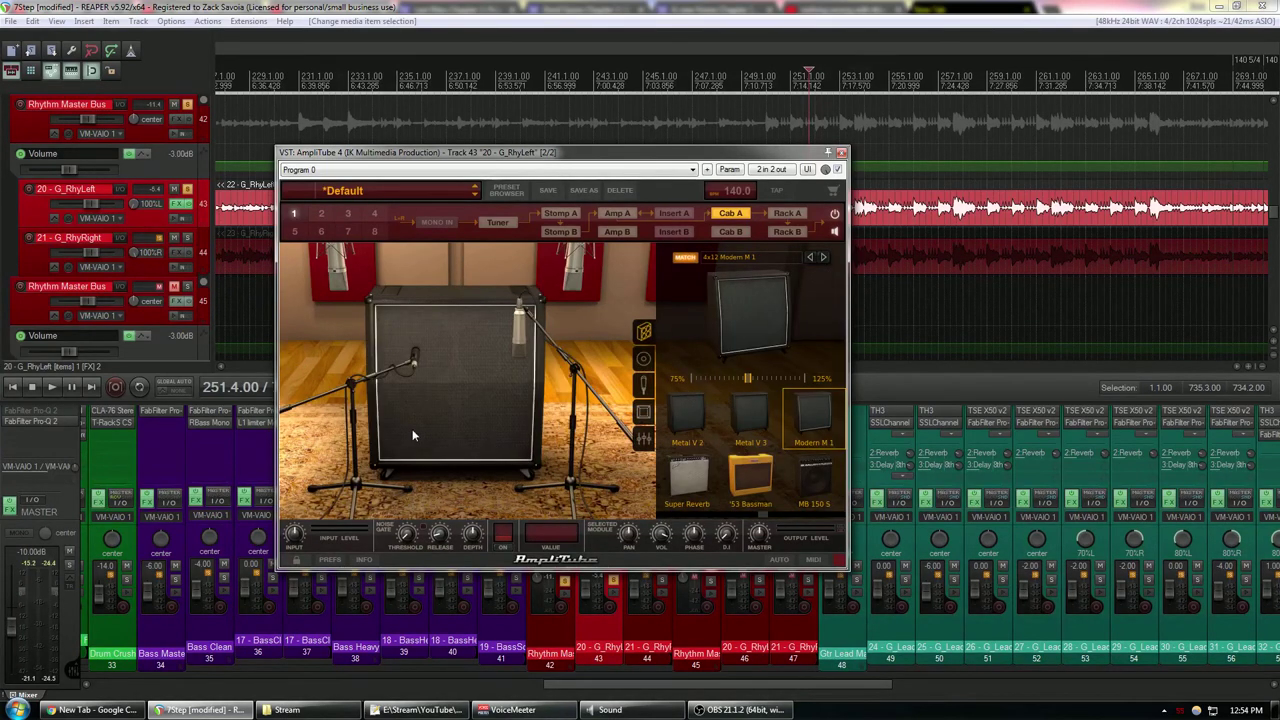
- Change the first speaker of the cabinet to Brit V3, look through the other speaker models and return to the cabinet selection
{"action": "left_click", "coordinate": [641, 360]}
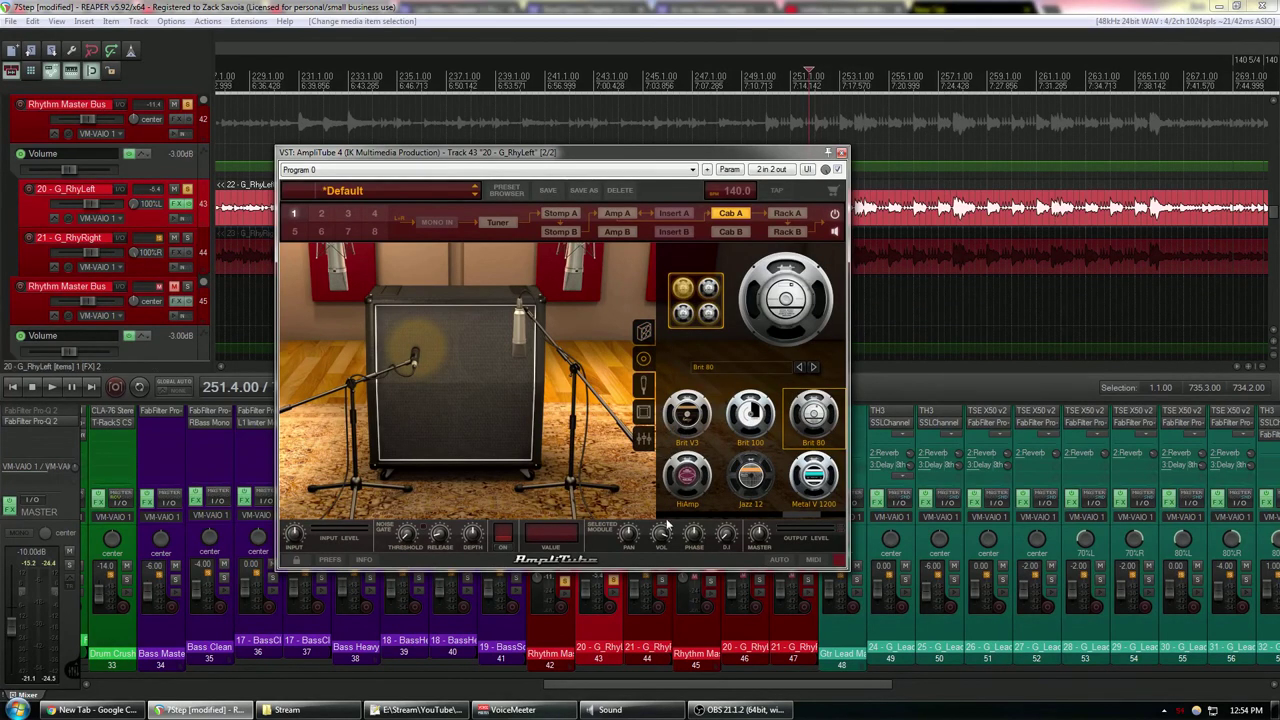
{"action": "scroll", "coordinate": [788, 511], "scroll_direction": "left", "scroll_amount": 2}
{"action": "left_click", "coordinate": [715, 412]}
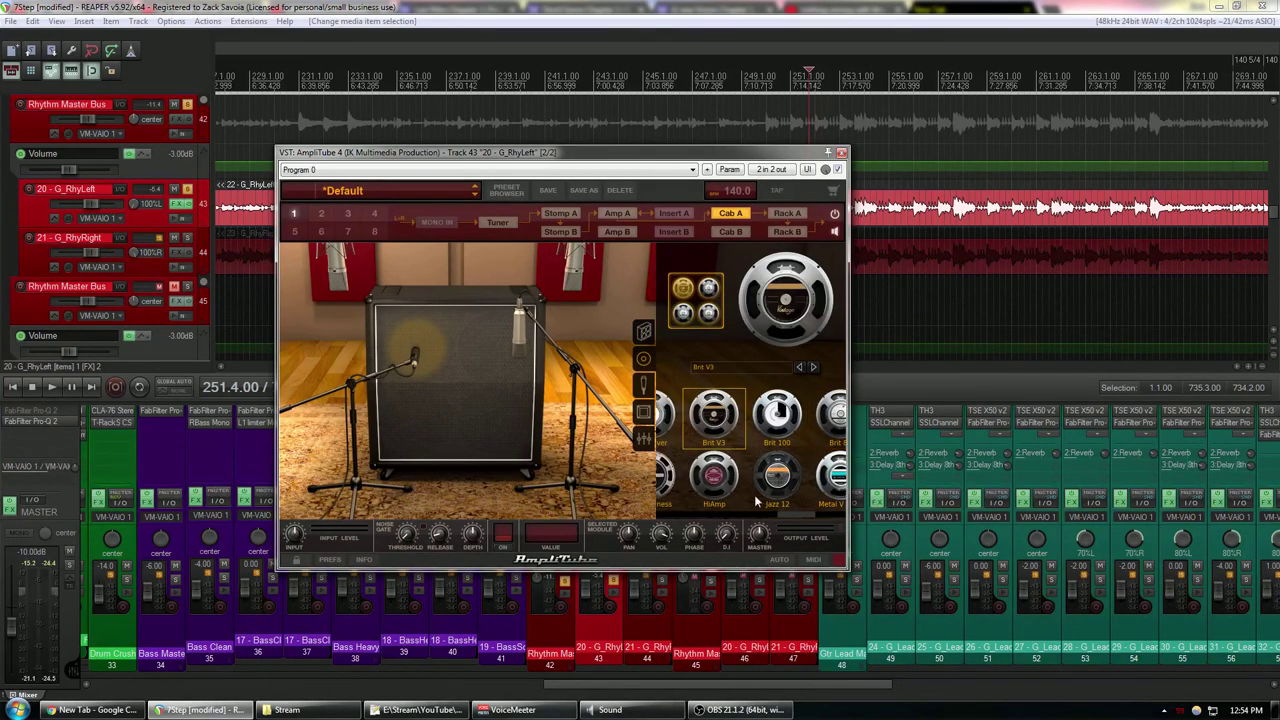
{"action": "scroll", "coordinate": [799, 515], "scroll_direction": "left", "scroll_amount": 5}
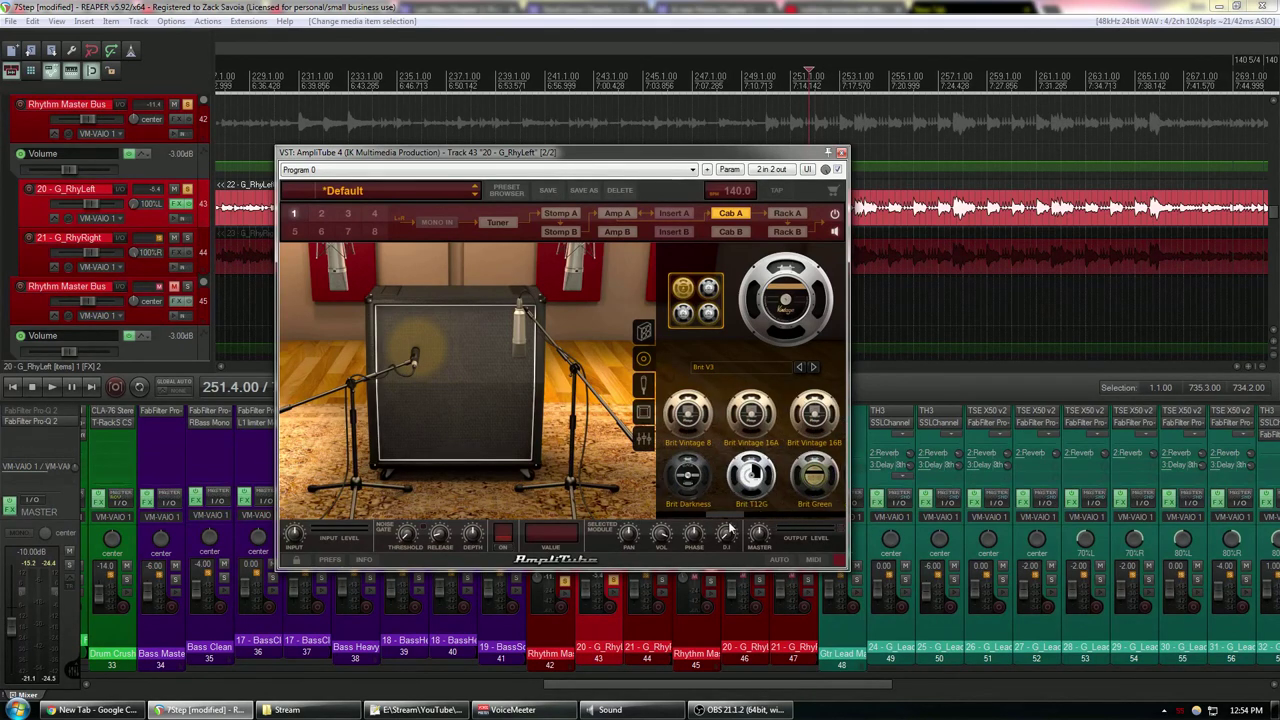
{"action": "scroll", "coordinate": [752, 450], "scroll_direction": "right", "scroll_amount": 6}
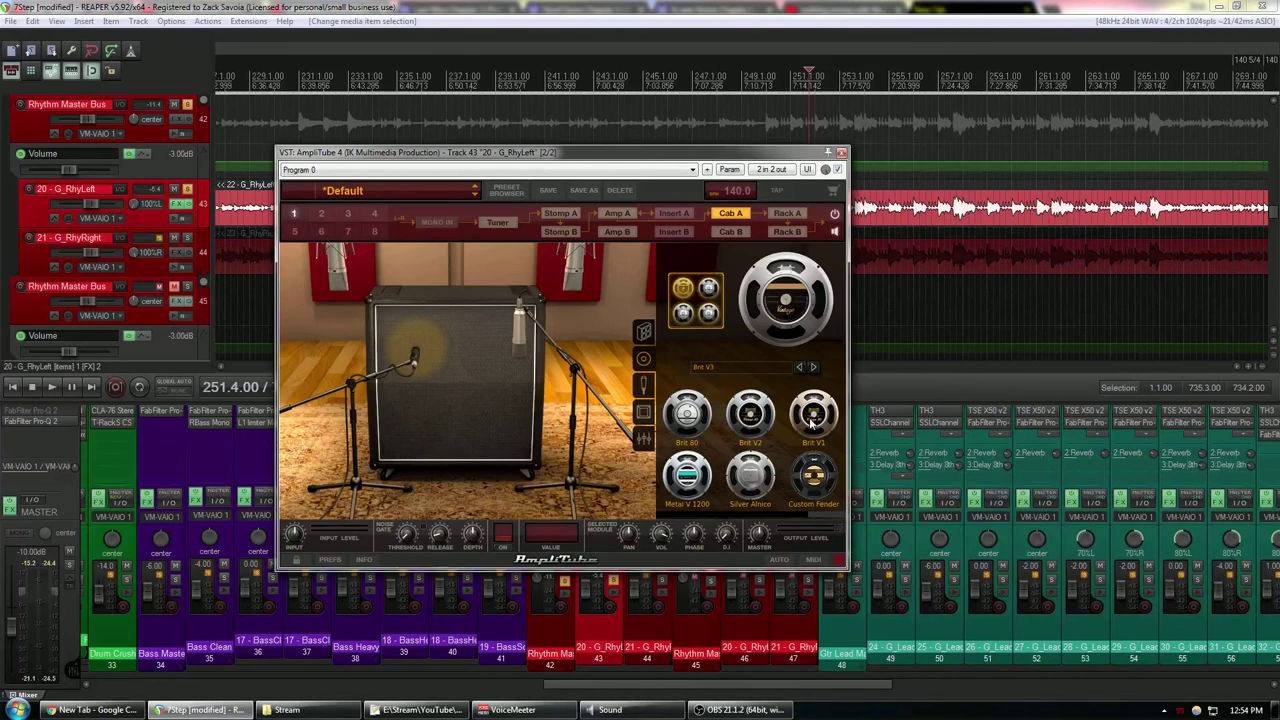
{"action": "left_click", "coordinate": [530, 345]}
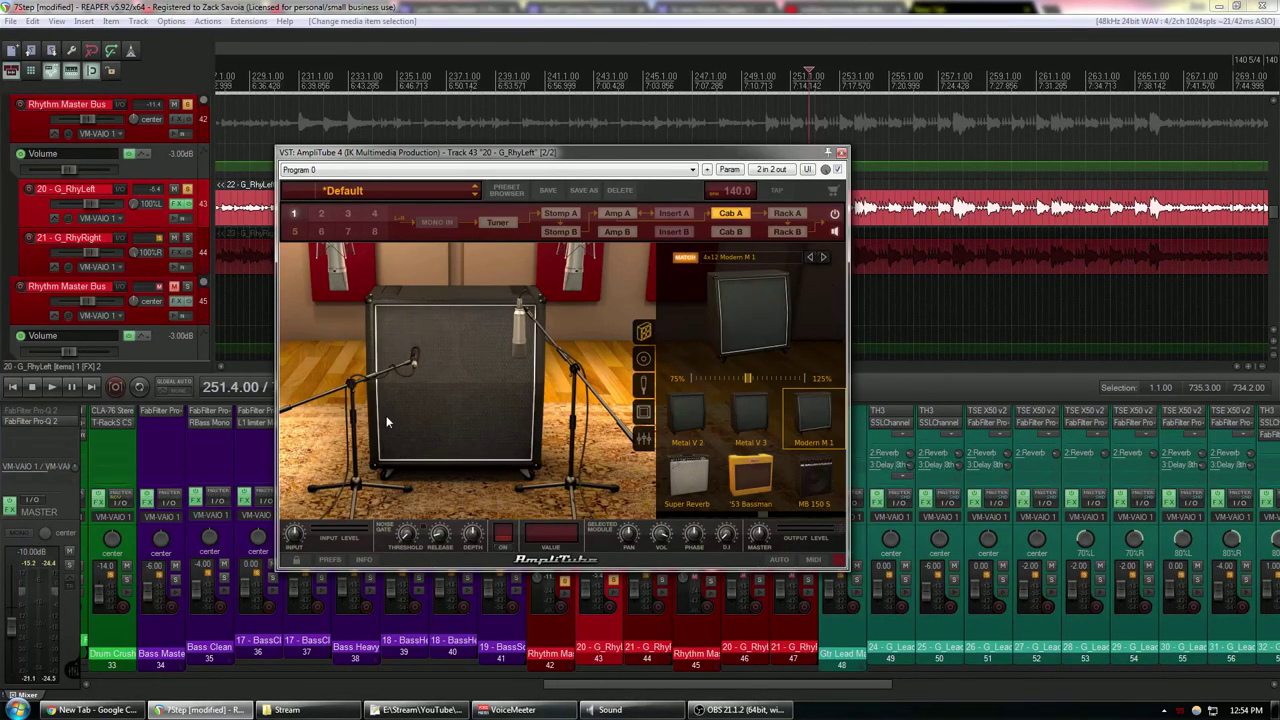
- Shift the Dynamic 57 microphone slightly left of the speaker cone's centre while auditioning the track, and stop playback
{"action": "mouse_move", "coordinate": [413, 352]}
{"action": "left_mouse_down"}
{"action": "mouse_move", "coordinate": [434, 356]}
{"action": "mouse_move", "coordinate": [419, 357]}
{"action": "left_mouse_up"}
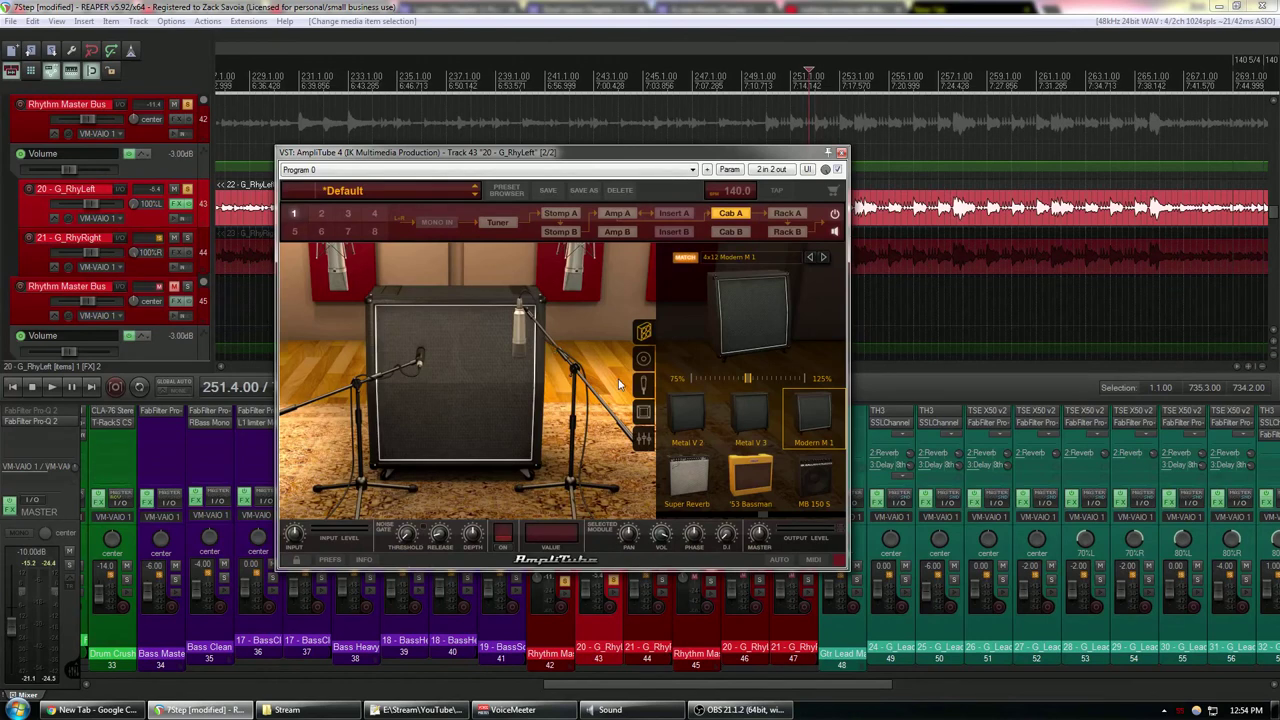
{"action": "left_click_drag", "start_coordinate": [420, 365], "coordinate": [416, 363]}
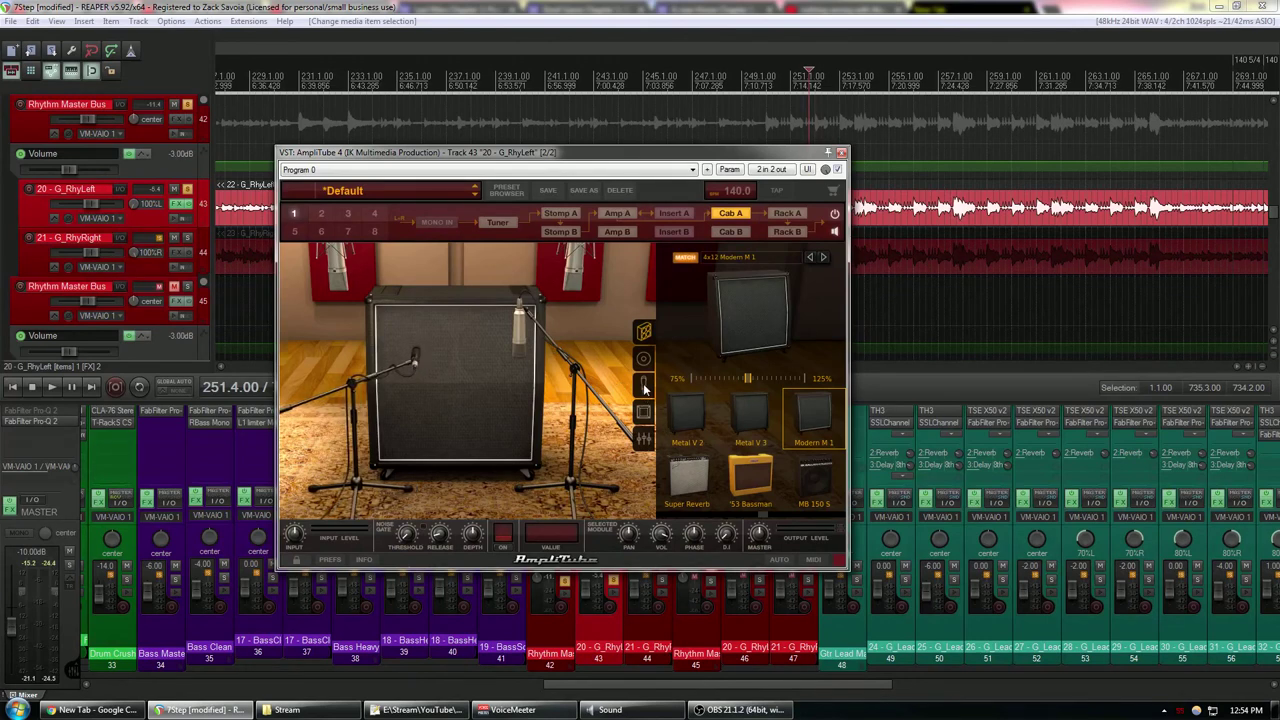
{"action": "left_click", "coordinate": [644, 386]}
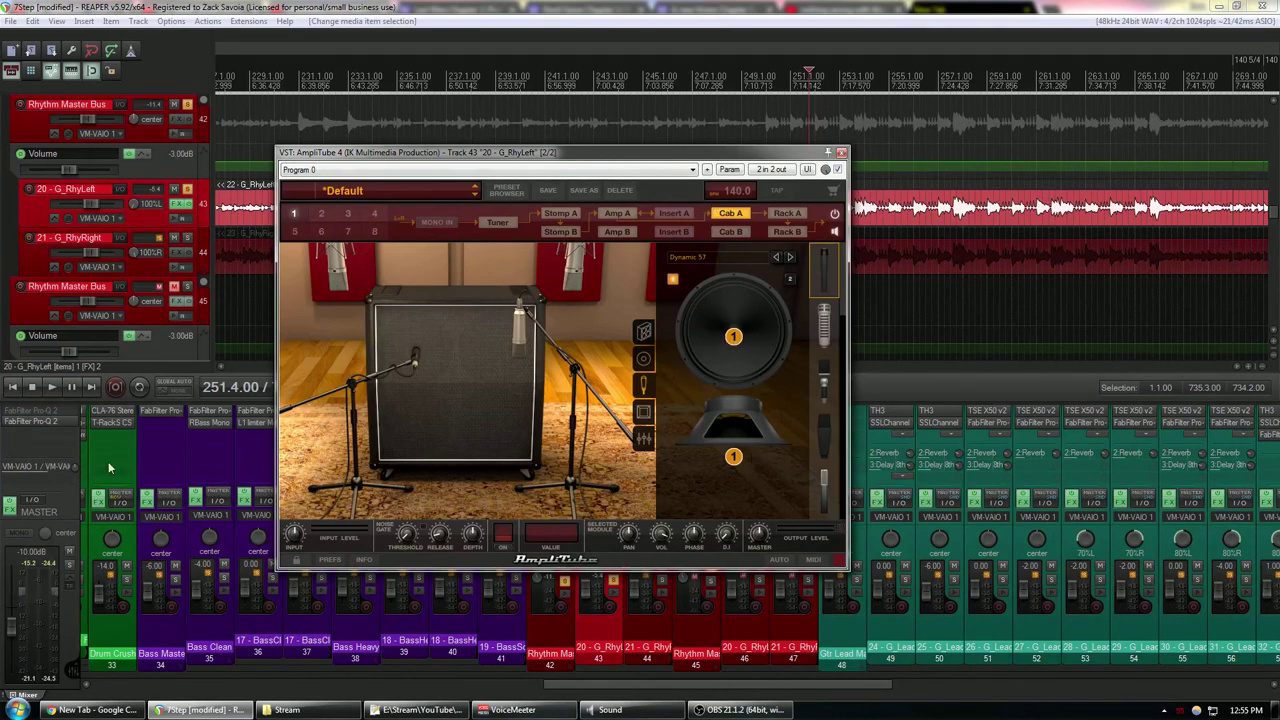
{"action": "left_click", "coordinate": [58, 396]}
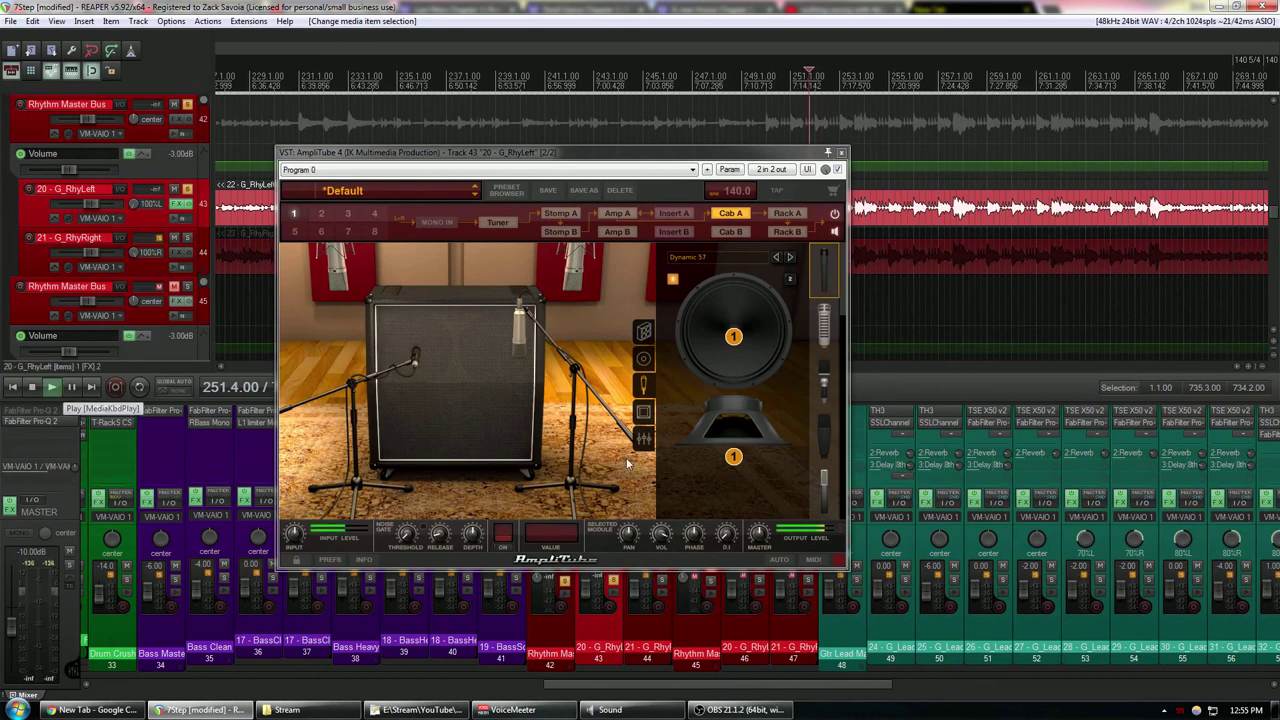
{"action": "mouse_move", "coordinate": [736, 342]}
{"action": "left_mouse_down"}
{"action": "mouse_move", "coordinate": [689, 337]}
{"action": "mouse_move", "coordinate": [737, 340]}
{"action": "mouse_move", "coordinate": [726, 339]}
{"action": "left_mouse_up"}
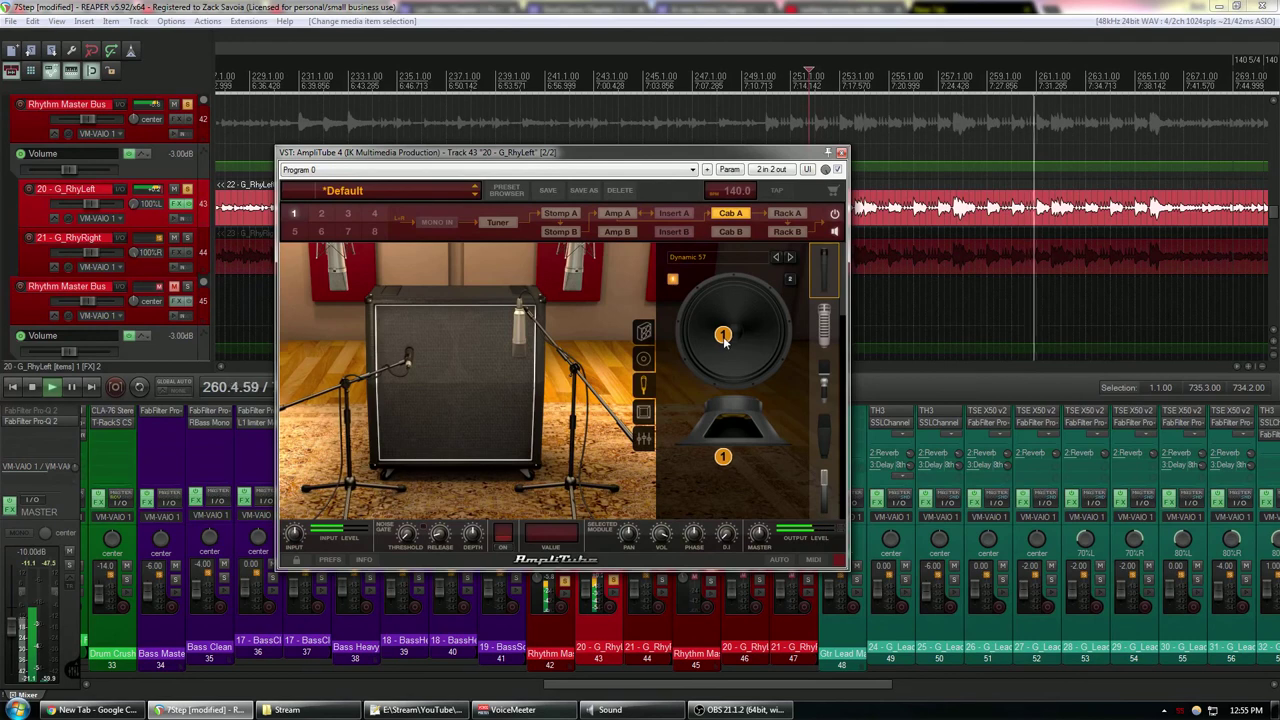
{"action": "mouse_move", "coordinate": [725, 466]}
{"action": "left_mouse_down"}
{"action": "mouse_move", "coordinate": [729, 490]}
{"action": "mouse_move", "coordinate": [725, 457]}
{"action": "left_mouse_up"}
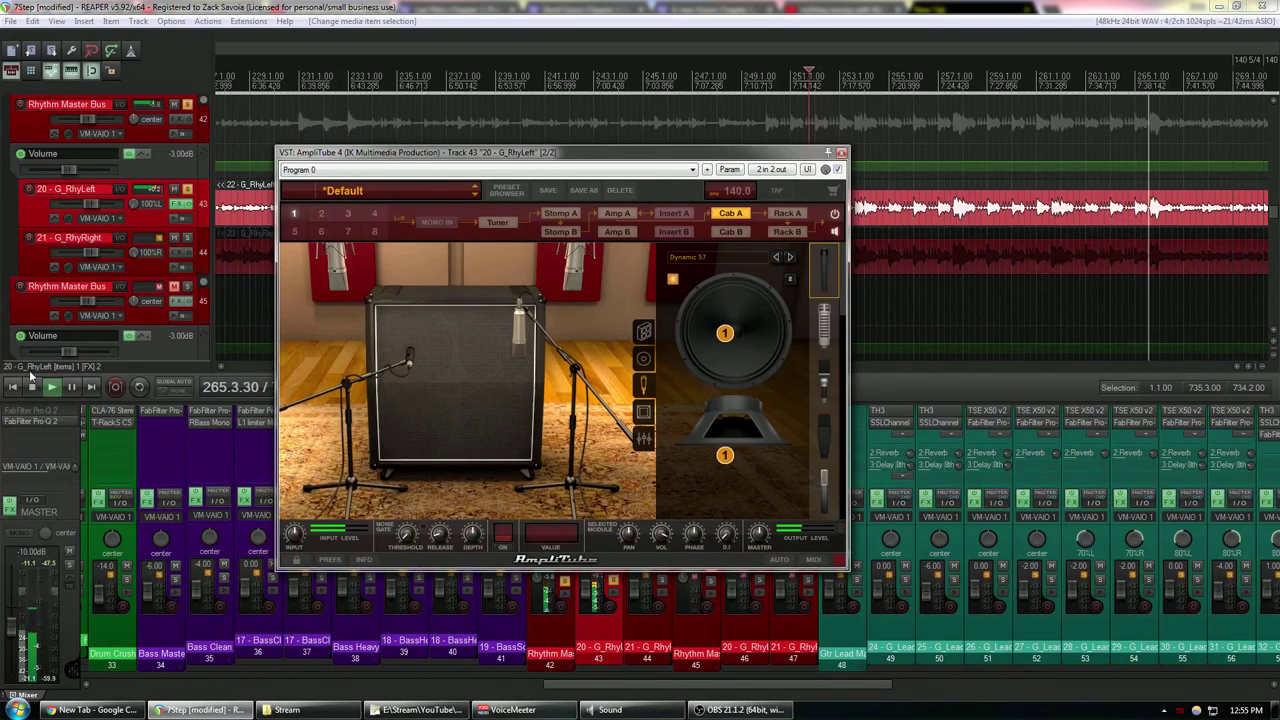
{"action": "key", "text": "space"}
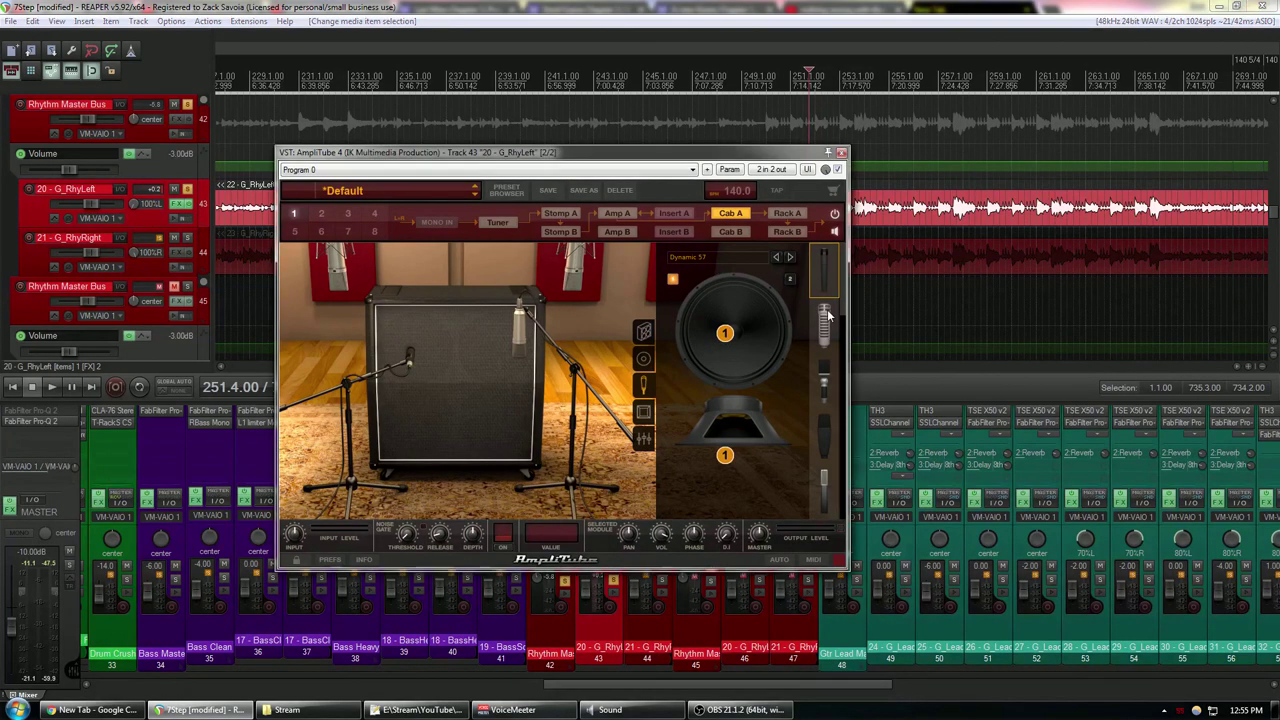
- Try the Vintage Dynamic 20 and other microphone models for mic 1, and return to the Dynamic 57
{"action": "left_click", "coordinate": [826, 386]}
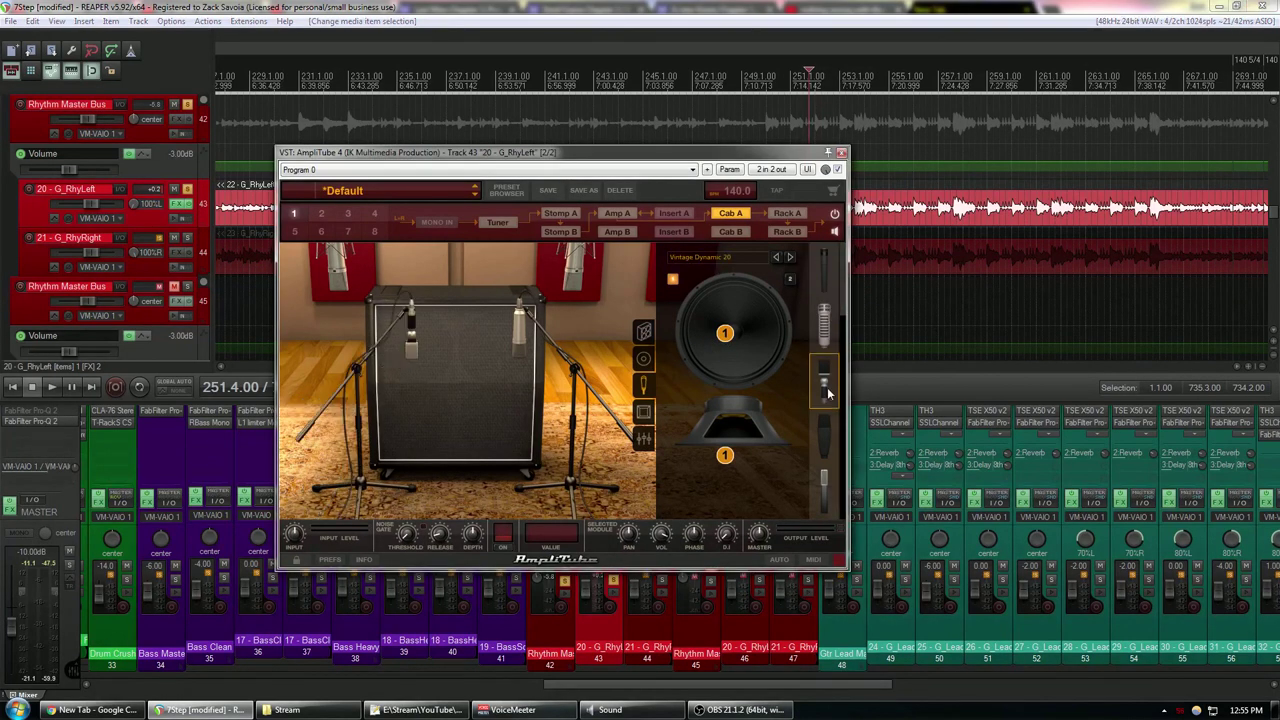
{"action": "left_click", "coordinate": [829, 438]}
{"action": "left_click", "coordinate": [813, 495]}
{"action": "left_click", "coordinate": [823, 270]}
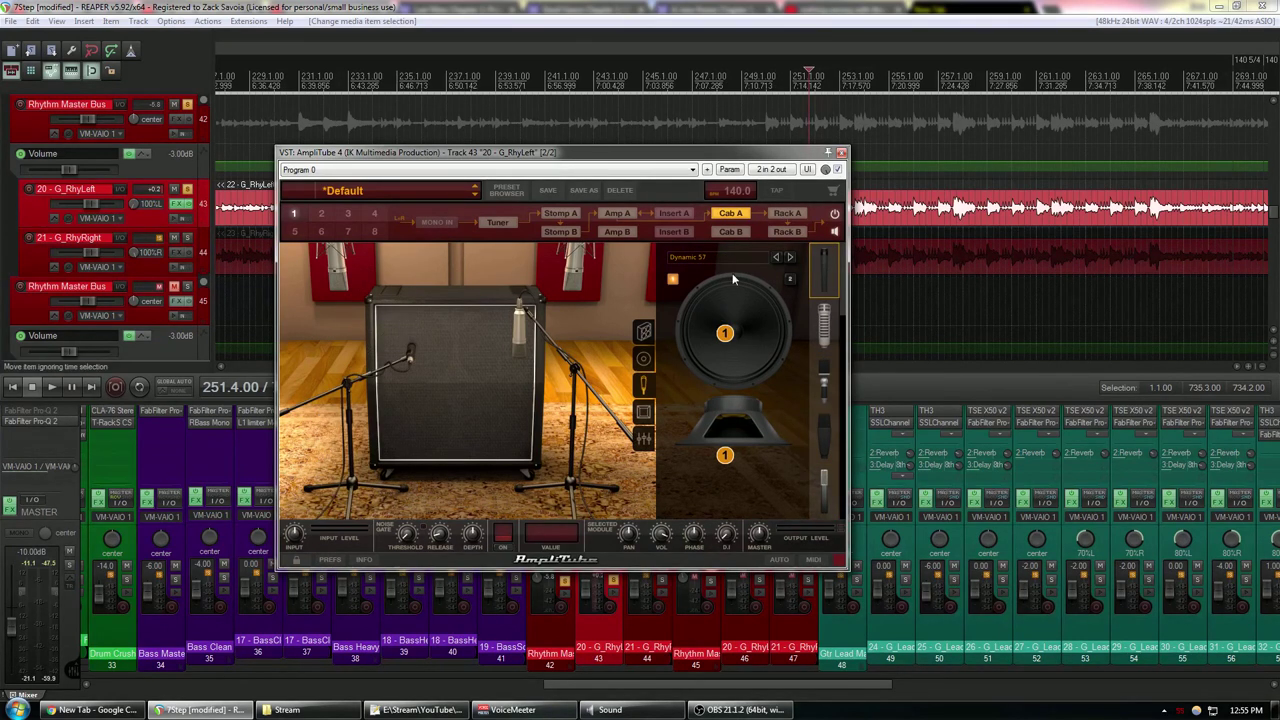
- Move the AmpliTube window clear of the transport controls and lower the Mic 2 level to -Inf in the cabinet mixer
{"action": "left_click_drag", "start_coordinate": [700, 160], "coordinate": [858, 154]}
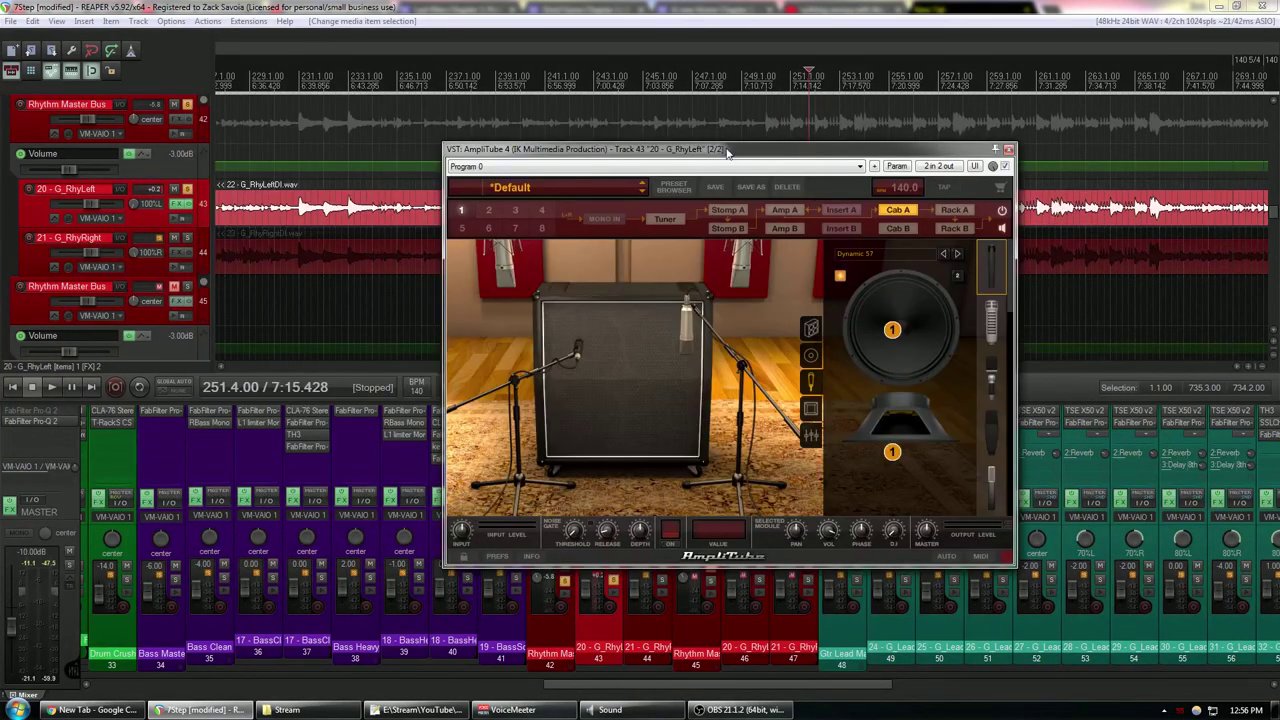
{"action": "left_click_drag", "start_coordinate": [724, 150], "coordinate": [885, 160]}
{"action": "left_click", "coordinate": [975, 432]}
{"action": "left_click", "coordinate": [972, 444]}
{"action": "left_click_drag", "start_coordinate": [1042, 447], "coordinate": [1052, 532]}
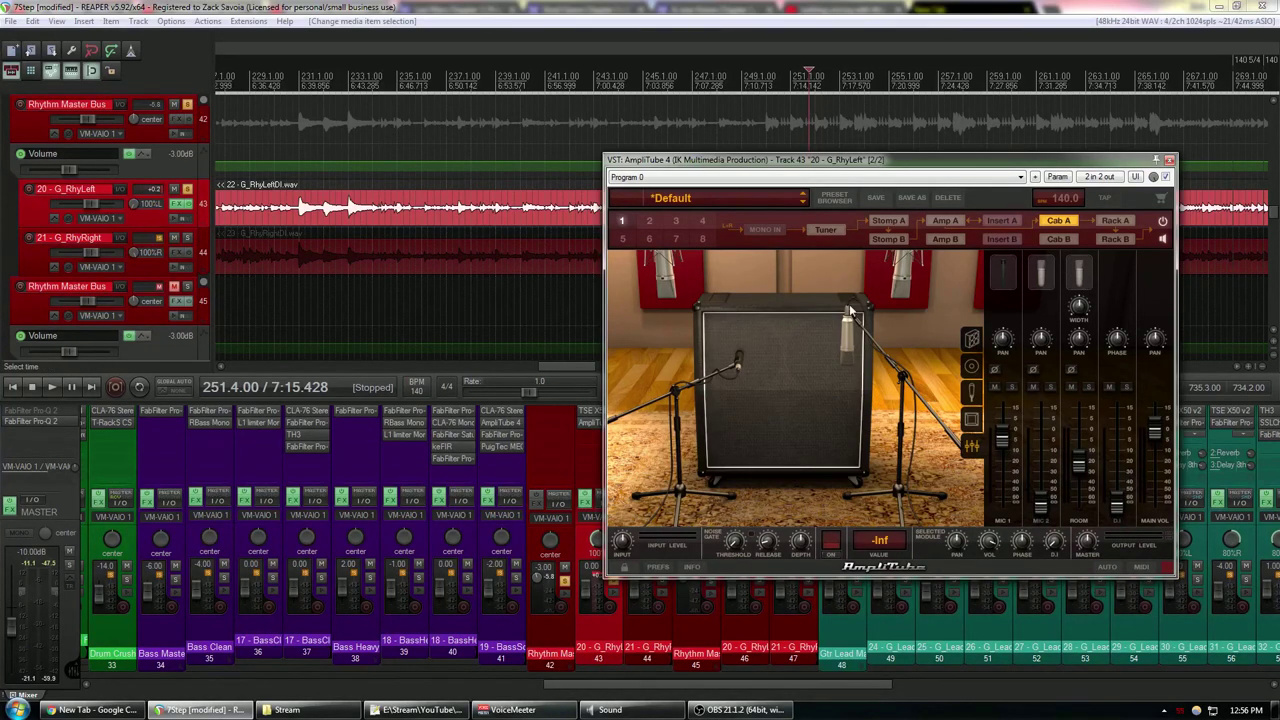
- Fine-tune the Dynamic 57 position slightly further from the cone's centre during playback, stop playback and close AmpliTube
{"action": "left_click", "coordinate": [52, 387]}
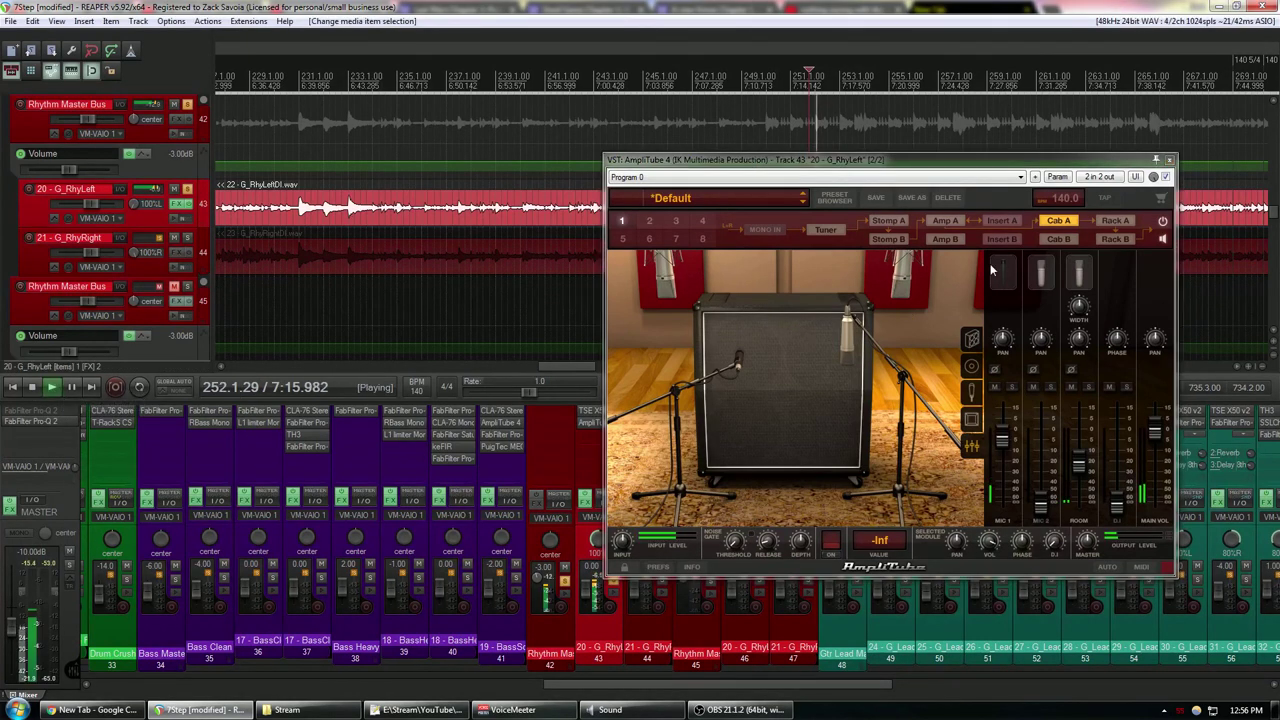
{"action": "left_click", "coordinate": [970, 366]}
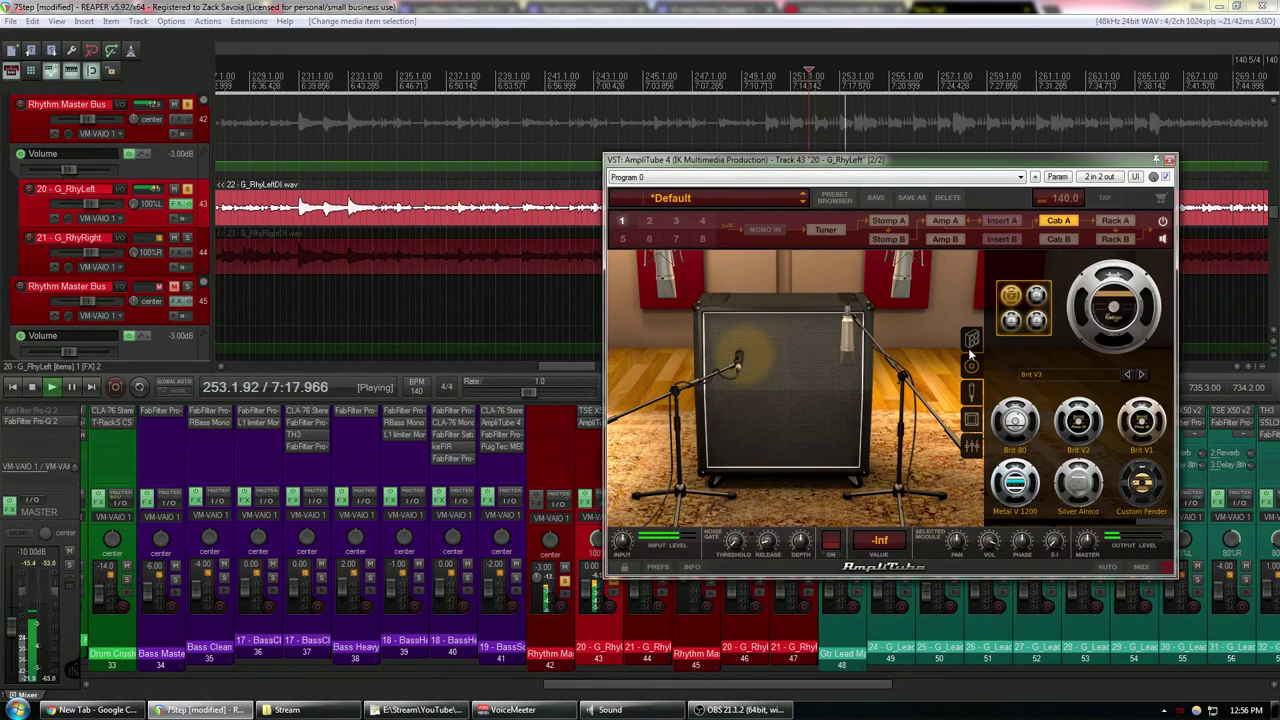
{"action": "left_click", "coordinate": [971, 339]}
{"action": "left_click", "coordinate": [972, 393]}
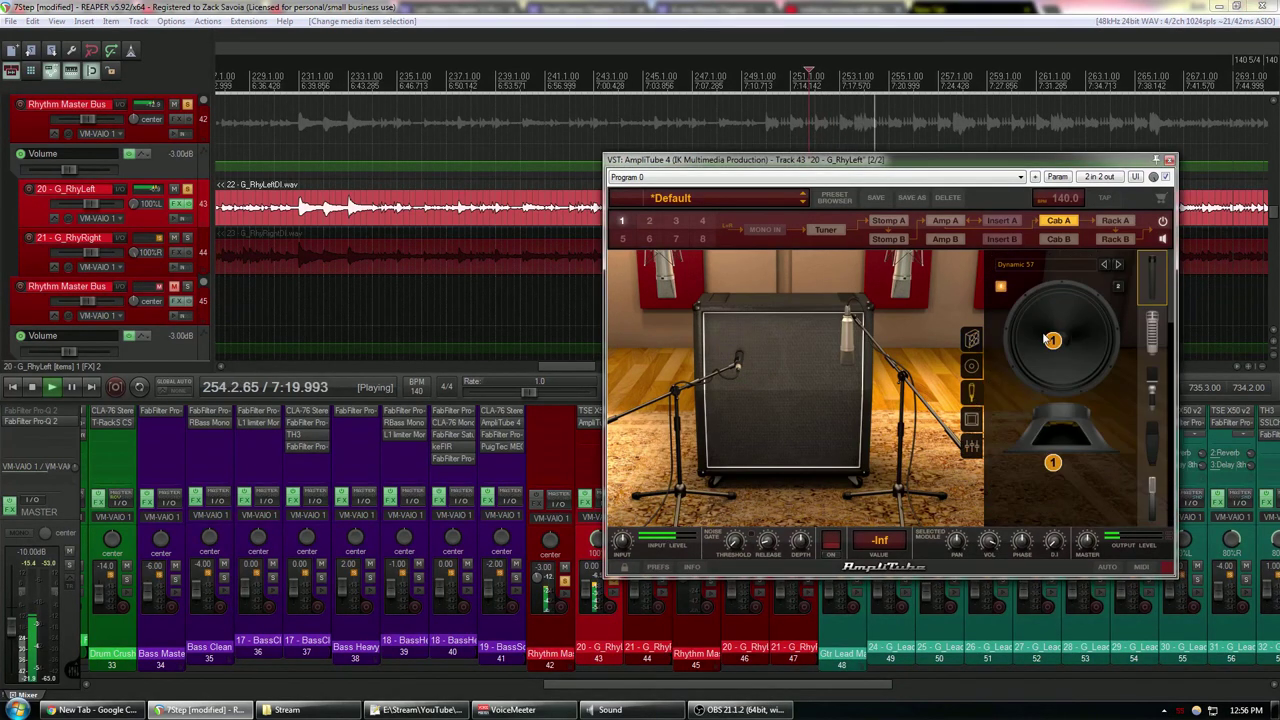
{"action": "left_click_drag", "start_coordinate": [1052, 340], "coordinate": [1046, 342]}
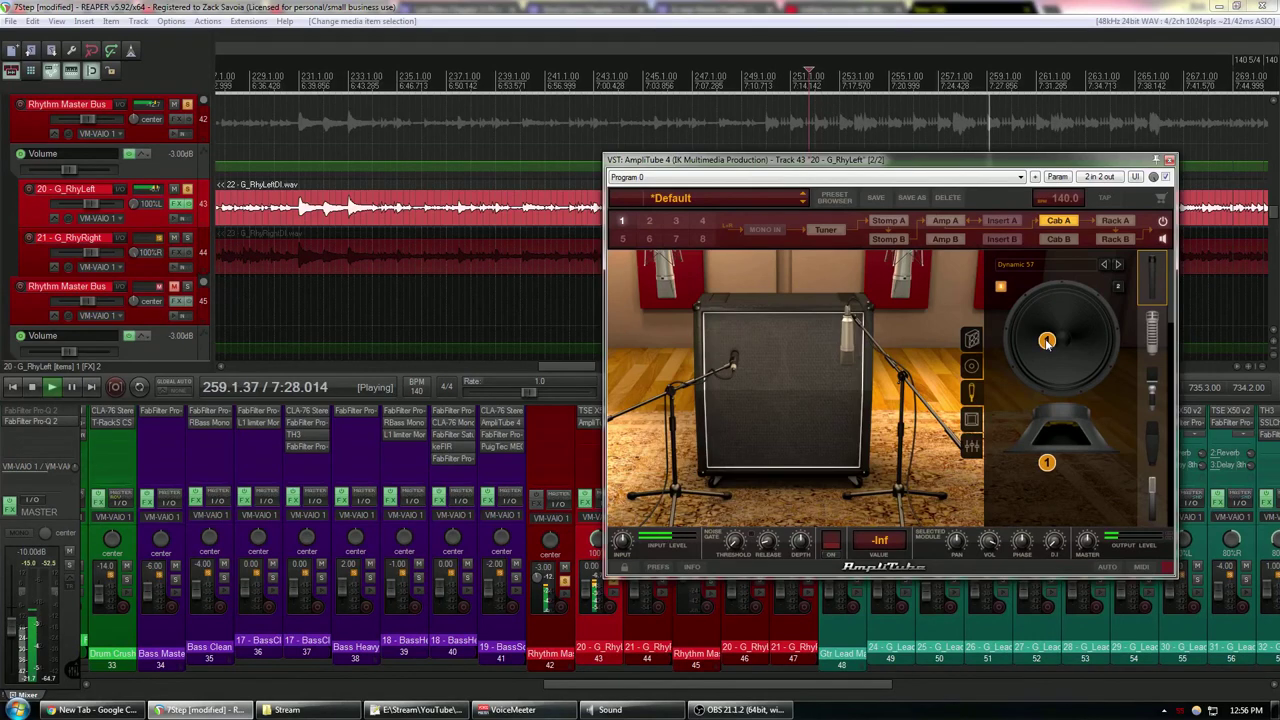
{"action": "left_click_drag", "start_coordinate": [1047, 342], "coordinate": [1049, 343]}
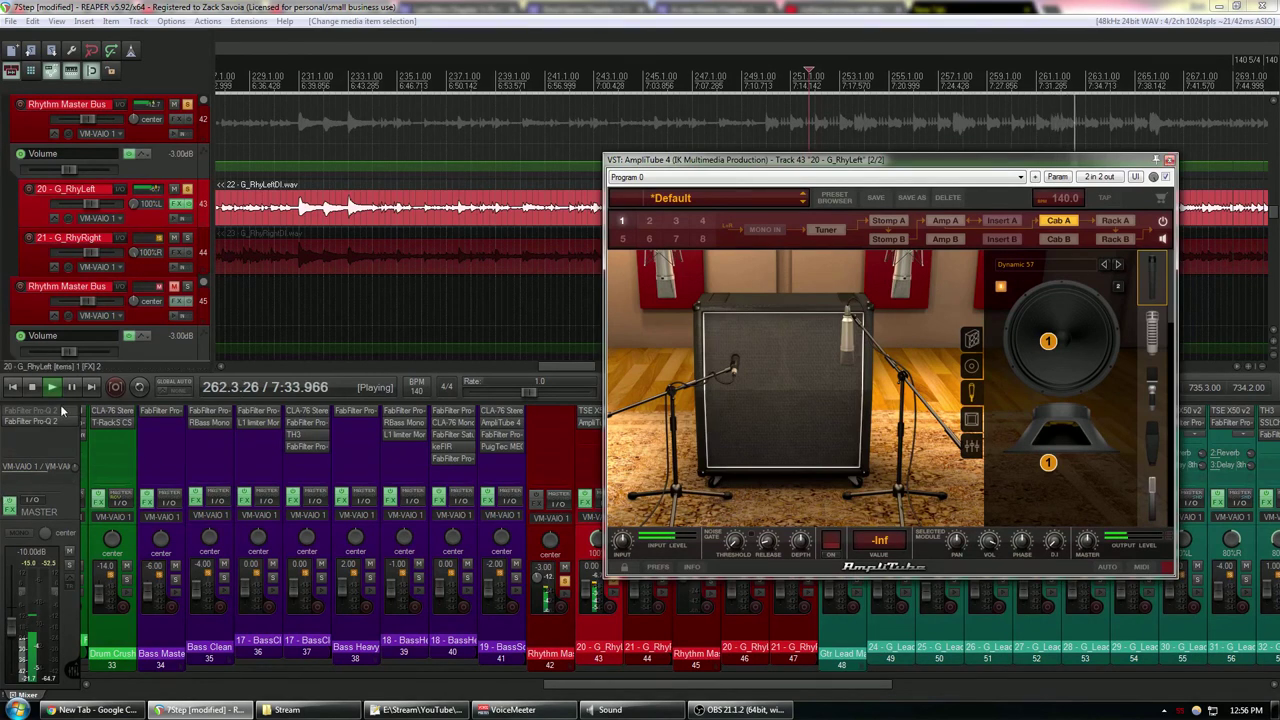
{"action": "key", "text": "space"}
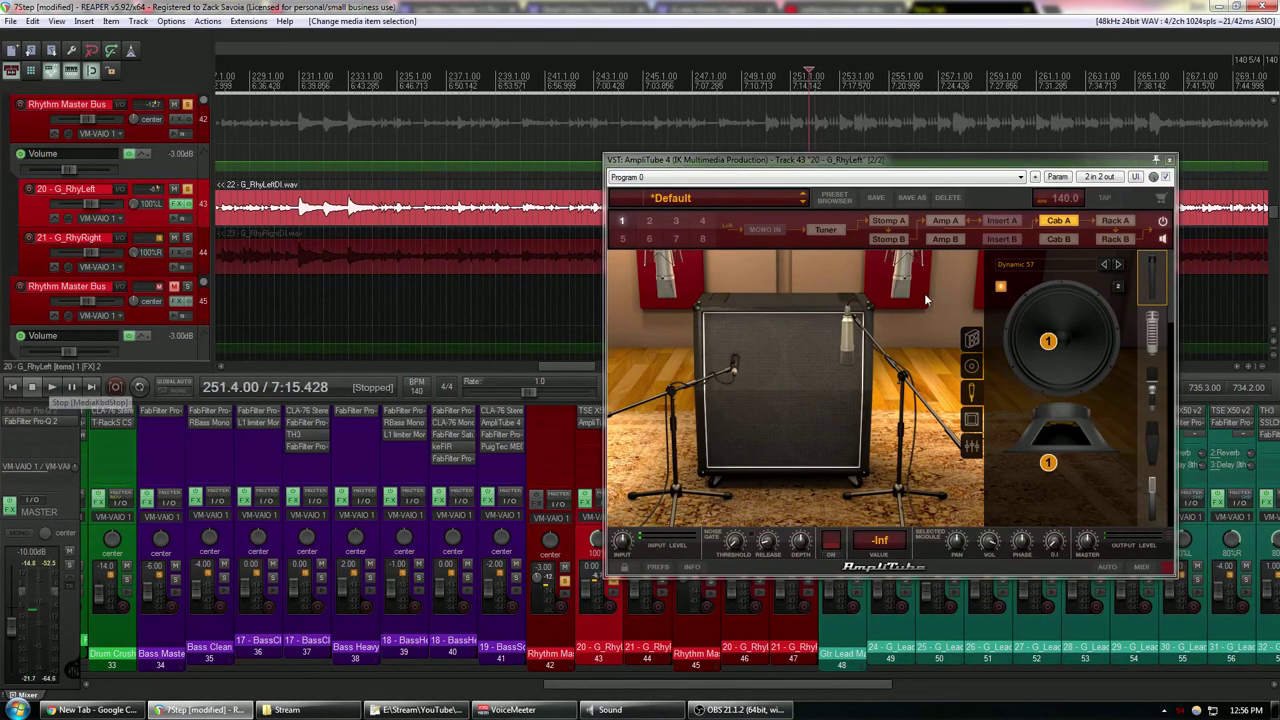
{"action": "left_click", "coordinate": [1168, 159]}
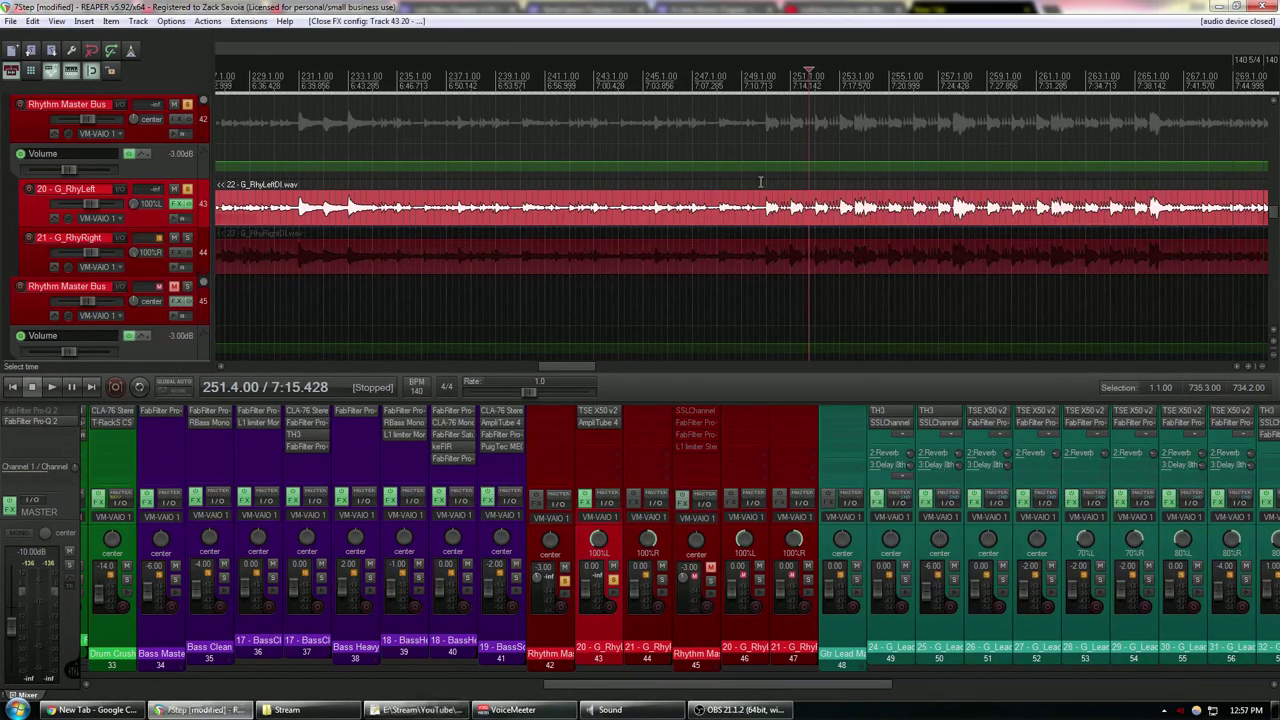
- Copy the TSE X50 and AmpliTube 4 plugins to the 21 - G_RhyRight track and play both rhythm guitars from 249.4.00
{"action": "left_click", "coordinate": [760, 181]}
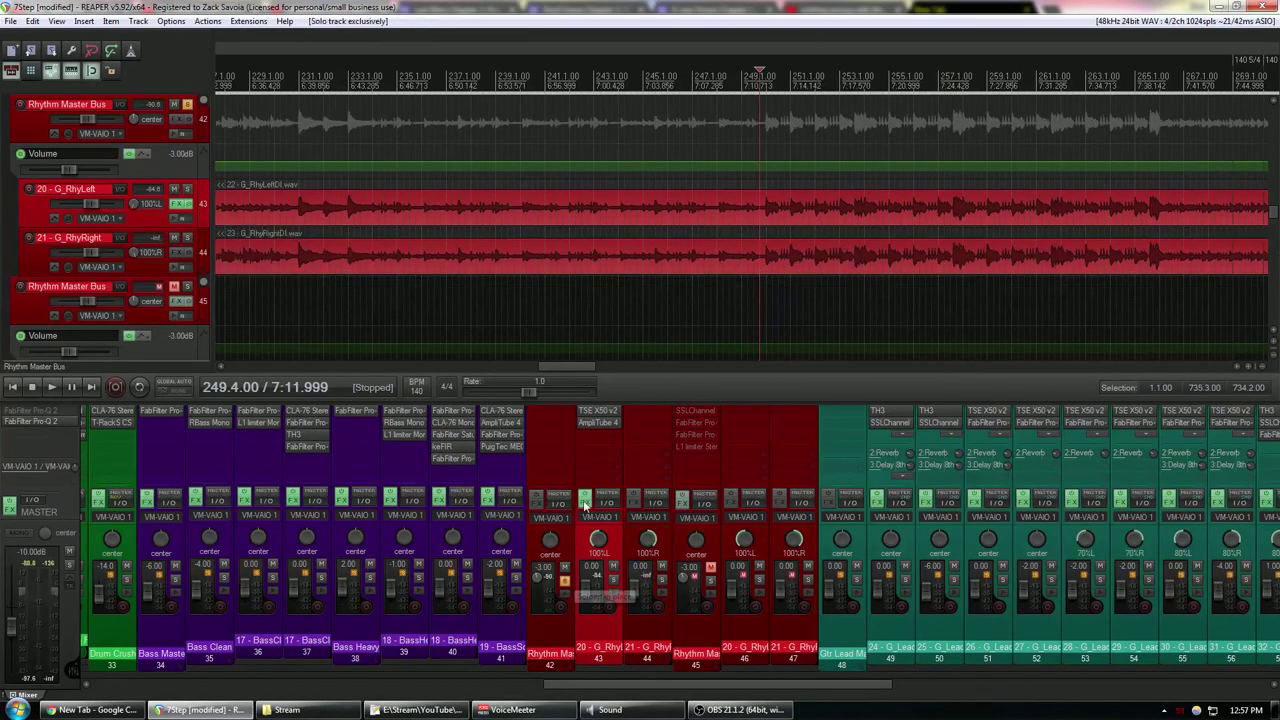
{"action": "left_click", "coordinate": [586, 500]}
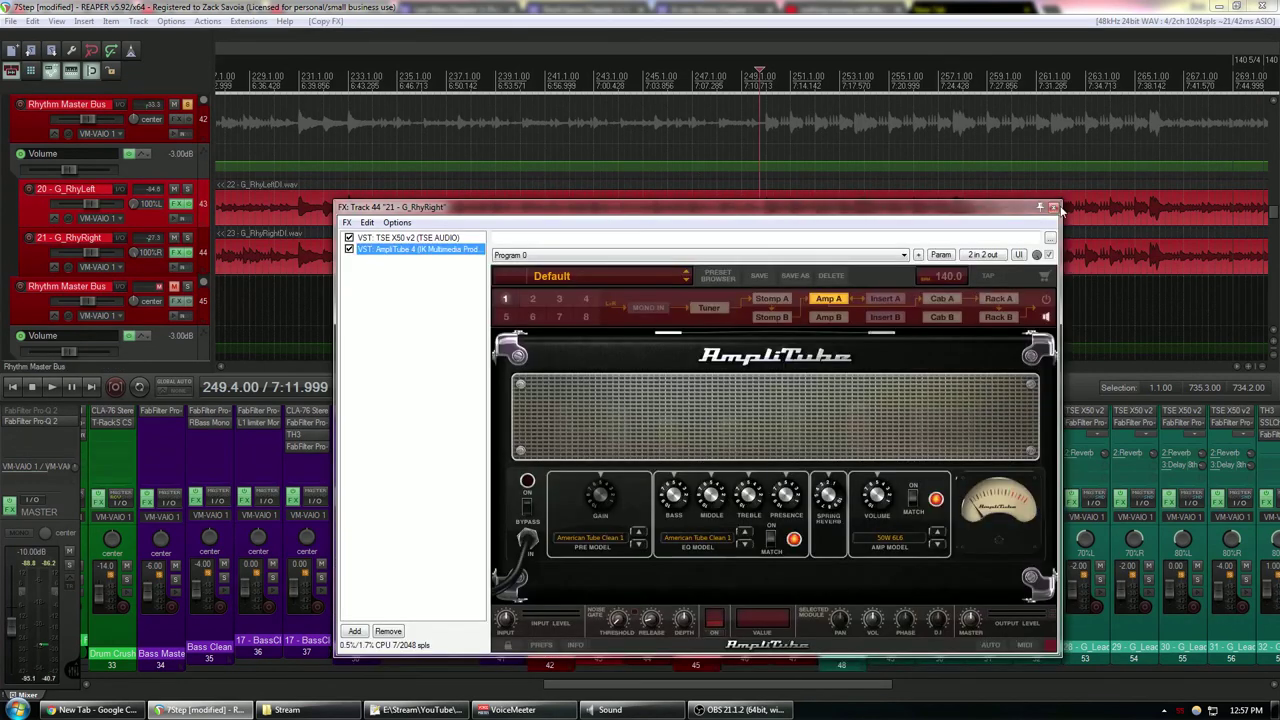
{"action": "left_click", "coordinate": [1054, 208]}
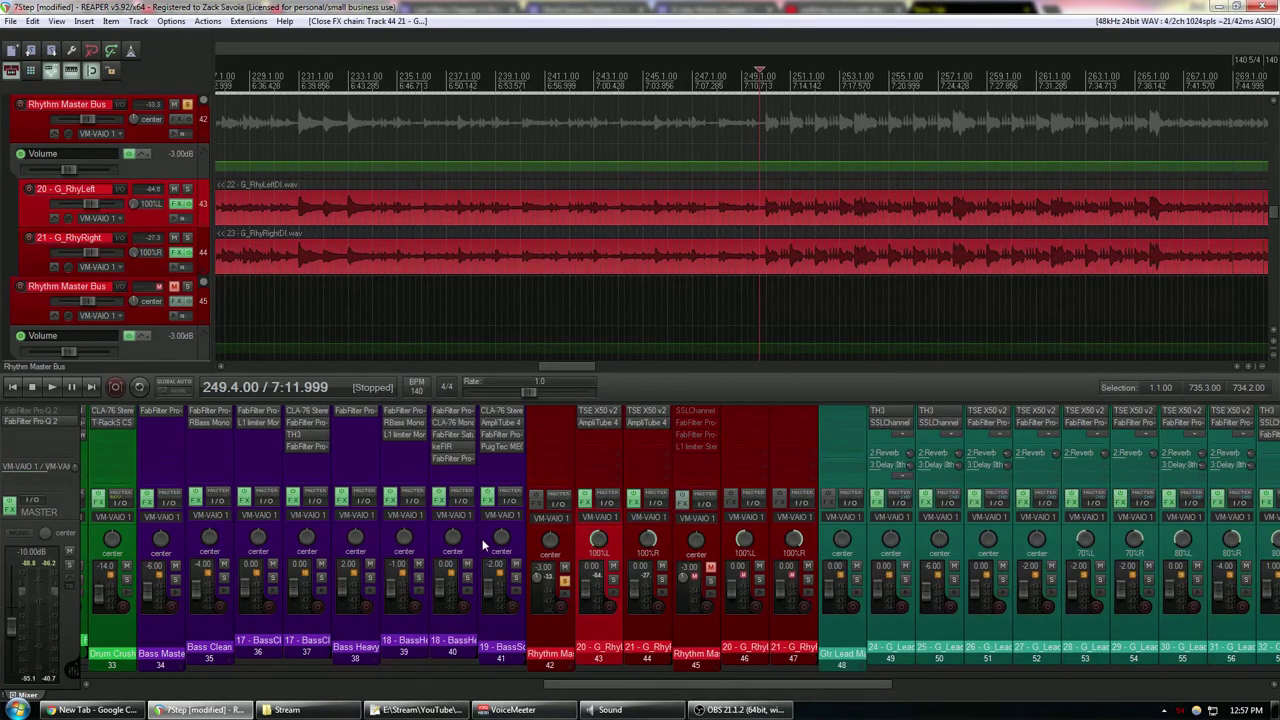
{"action": "key", "text": "space"}
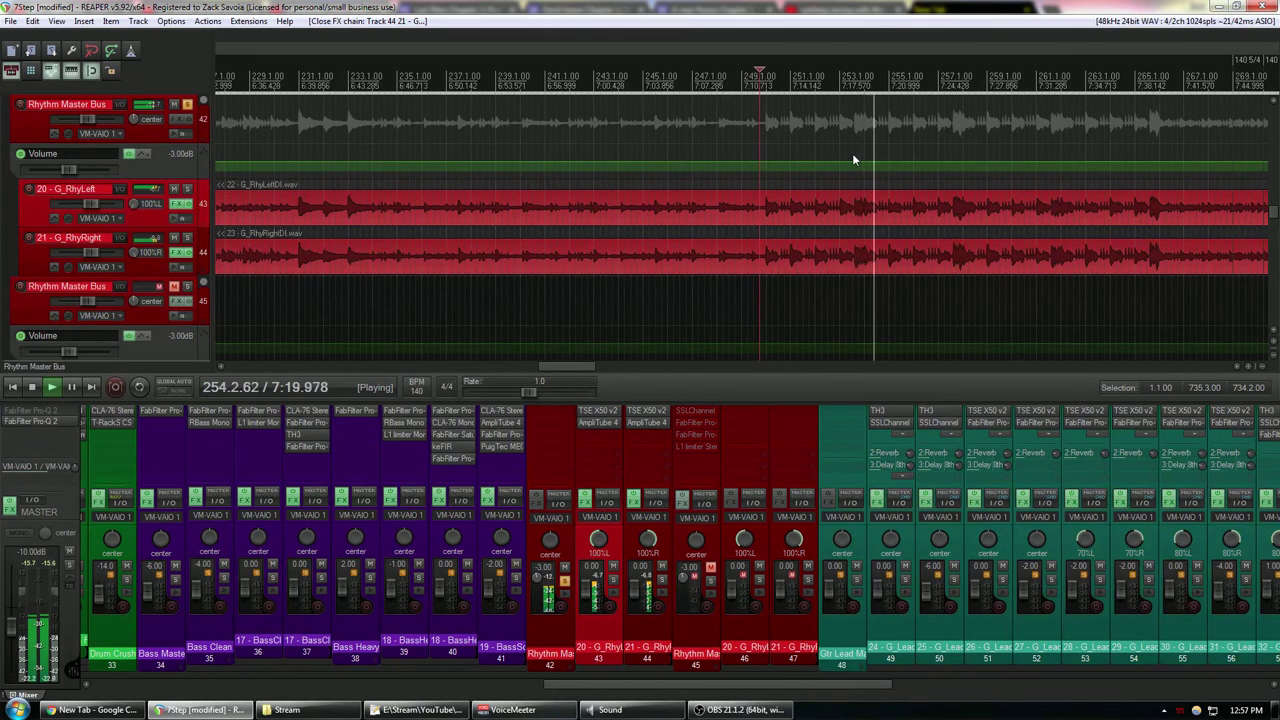
- Stop playback and place the edit cursor at 199.1.00, at the start of the section where both rhythm guitars play continuously
{"action": "key", "text": "space"}
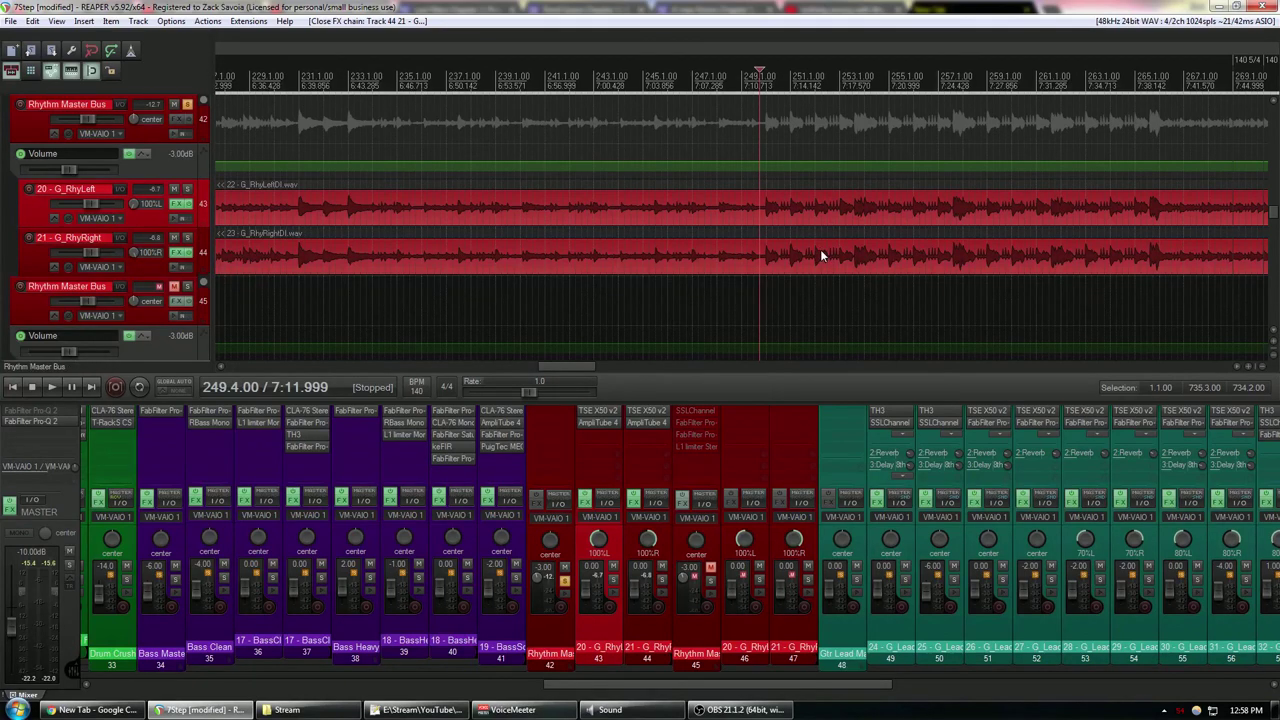
{"action": "scroll", "coordinate": [760, 280], "scroll_direction": "up", "scroll_amount": 8}
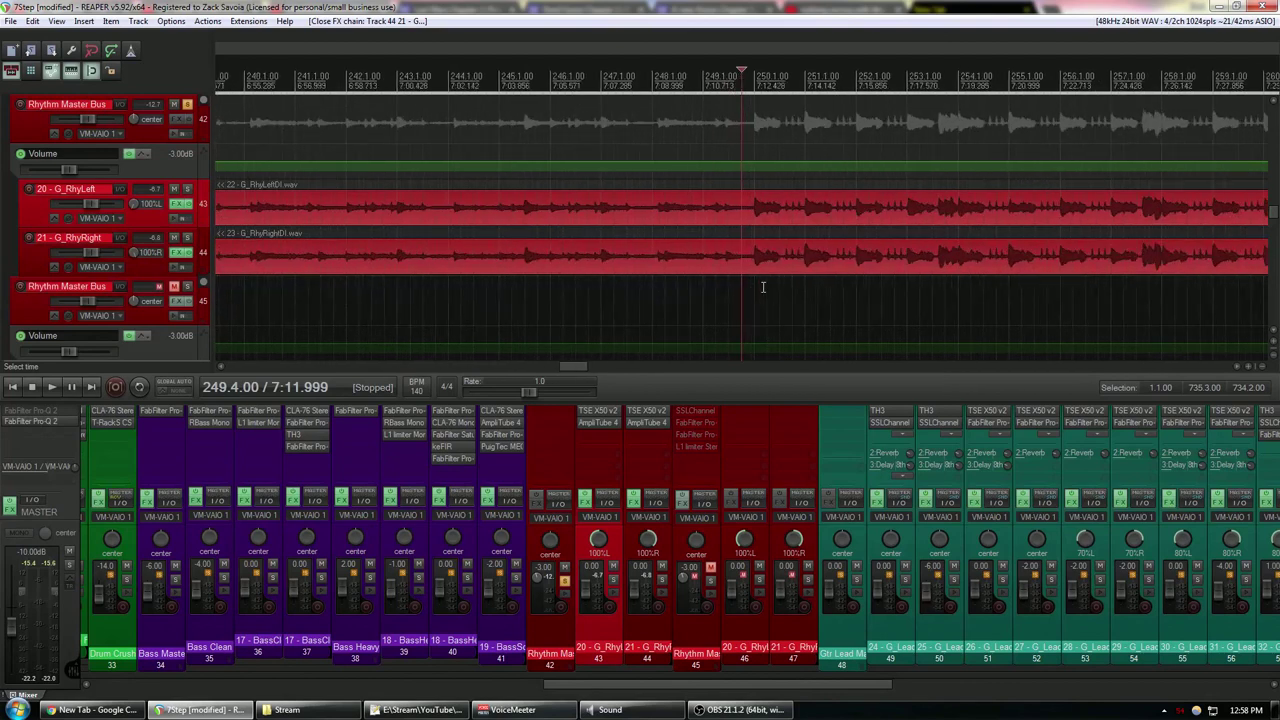
{"action": "scroll", "coordinate": [875, 140], "scroll_direction": "down", "scroll_amount": 5}
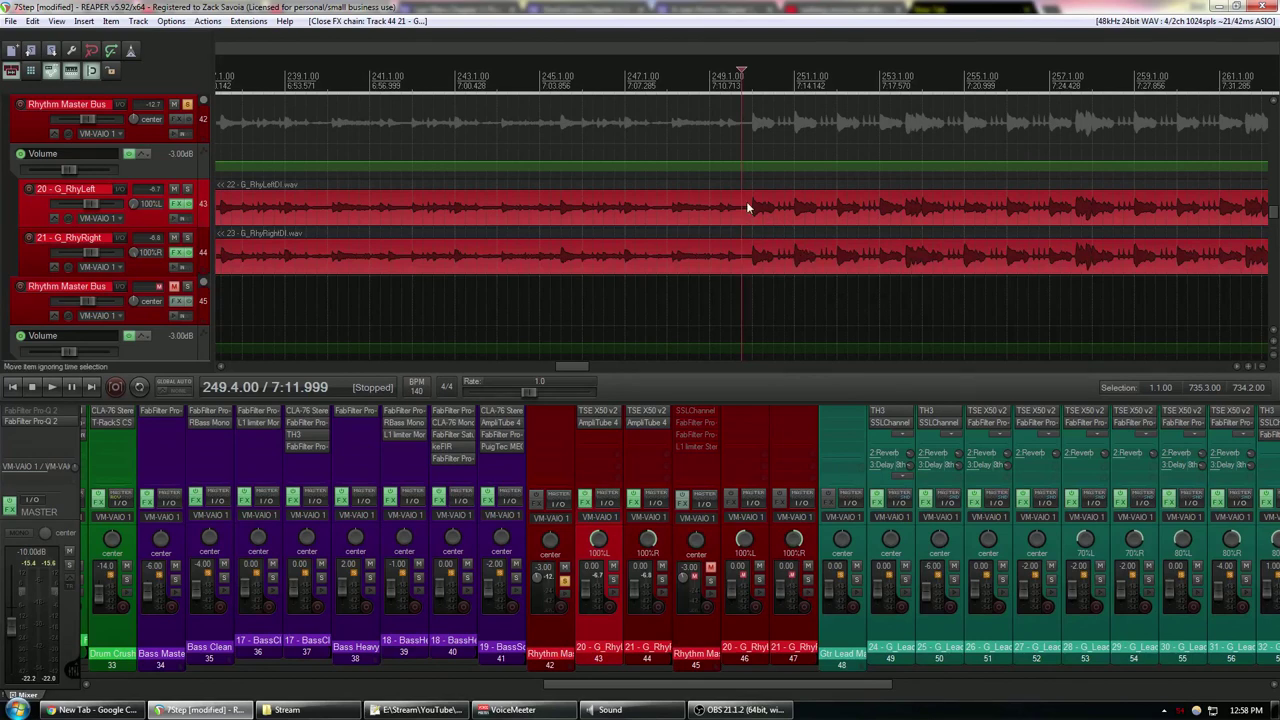
{"action": "scroll", "coordinate": [705, 257], "scroll_direction": "up", "scroll_amount": 6}
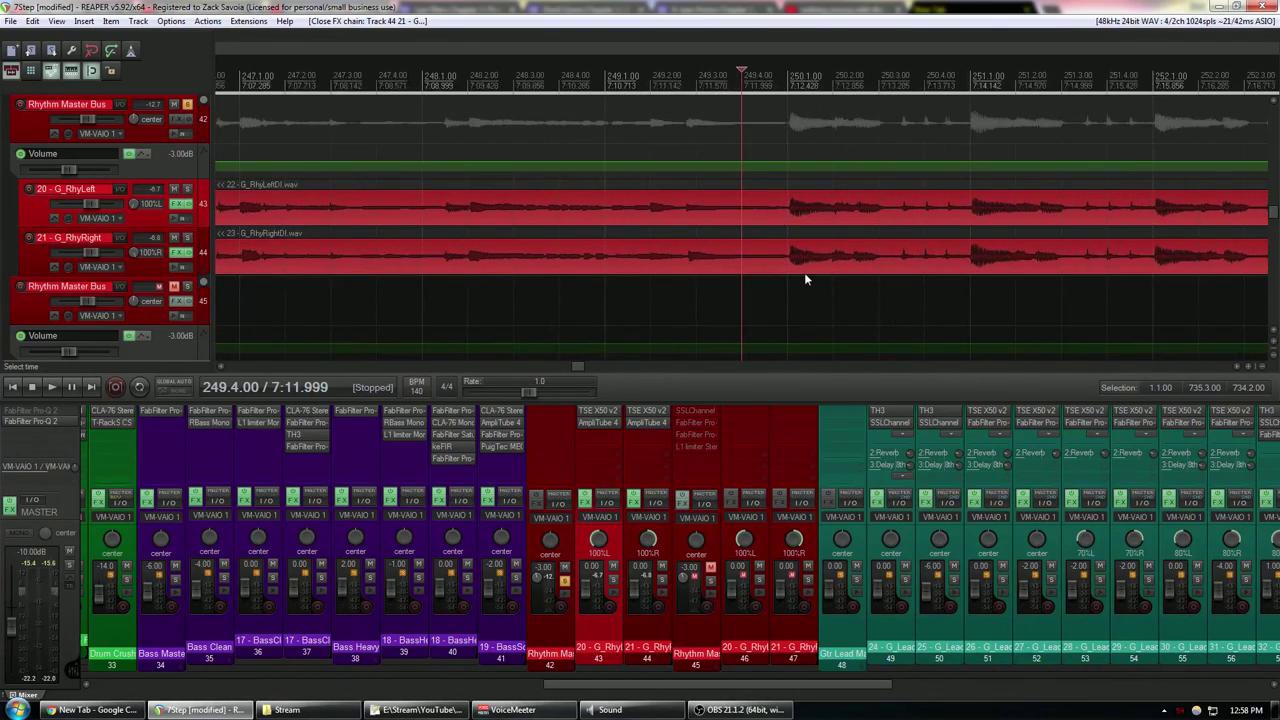
{"action": "scroll", "coordinate": [760, 255], "scroll_direction": "down", "scroll_amount": 2}
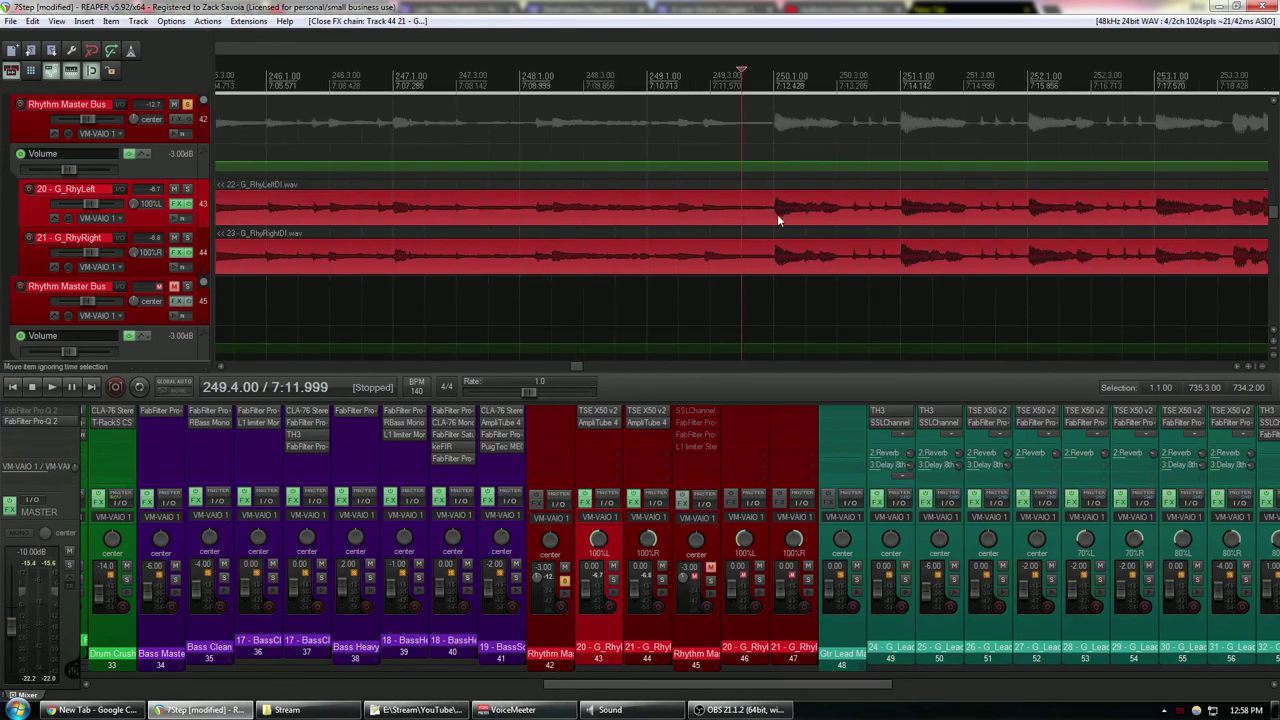
{"action": "scroll", "coordinate": [780, 207], "scroll_direction": "down", "scroll_amount": 10}
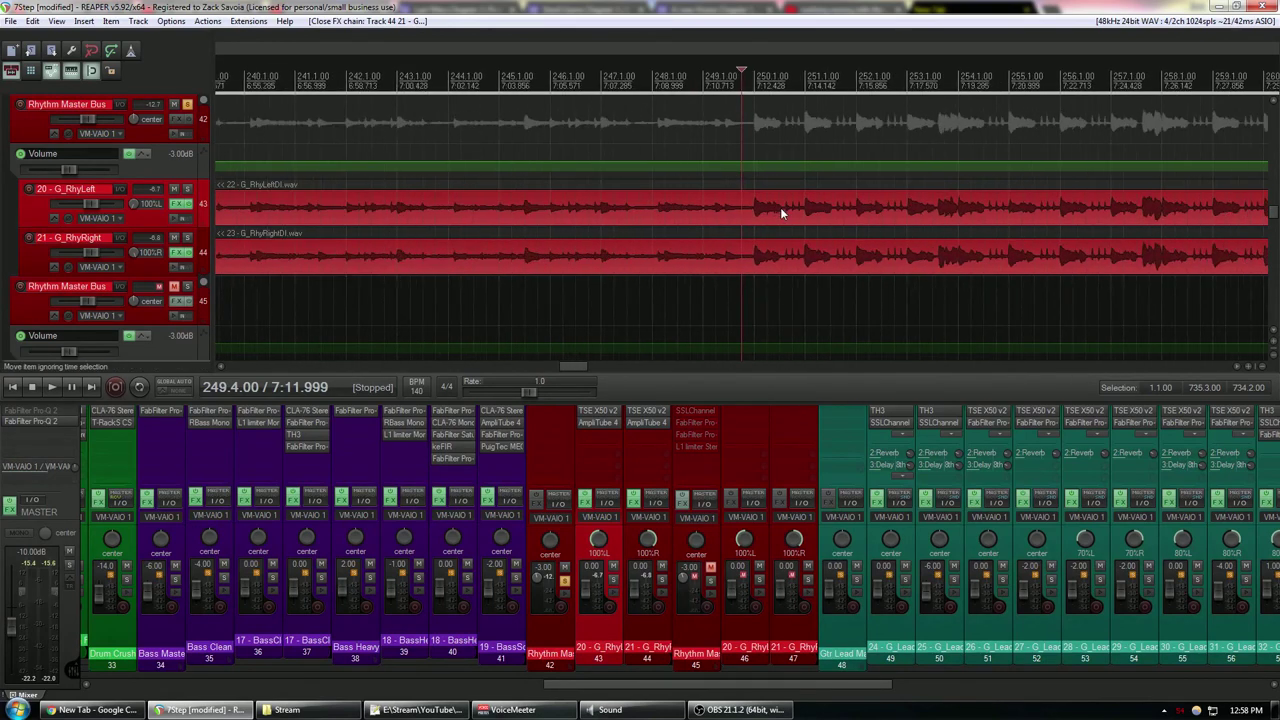
{"action": "scroll", "coordinate": [628, 350], "scroll_direction": "down", "scroll_amount": 3}
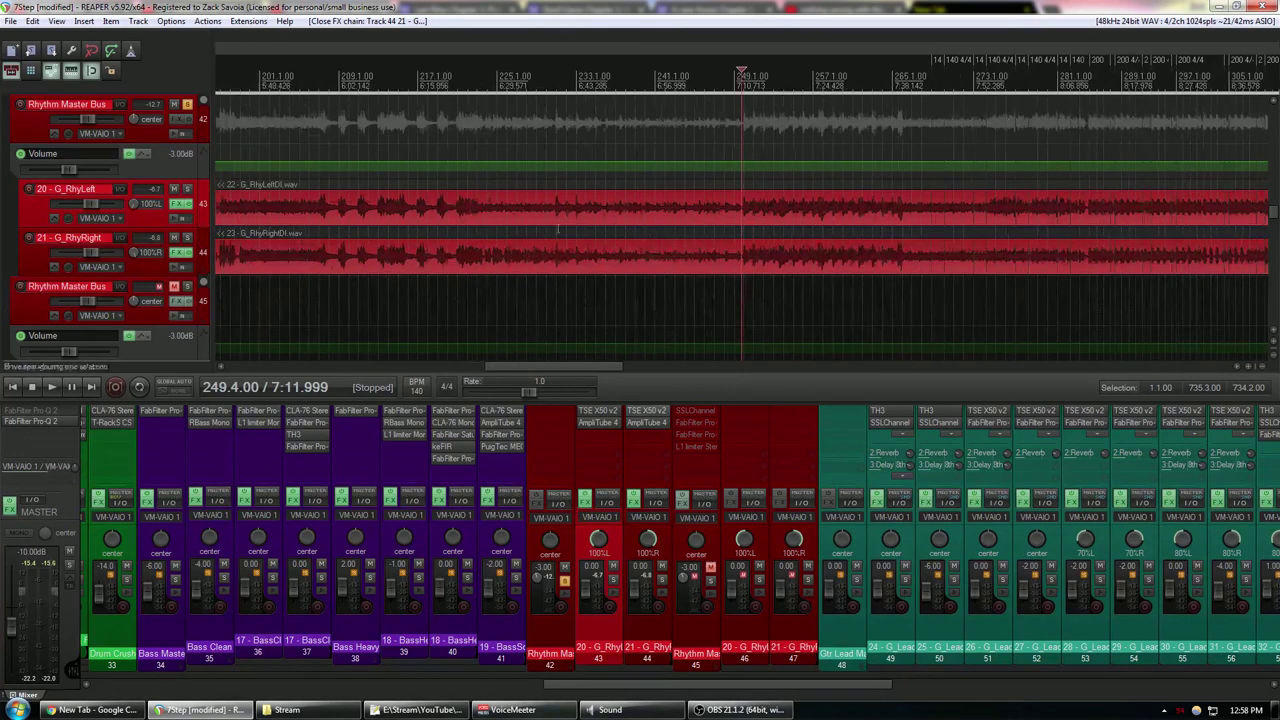
{"action": "left_click", "coordinate": [290, 152]}
{"action": "scroll", "coordinate": [290, 152], "scroll_direction": "up", "scroll_amount": 1}
{"action": "scroll", "coordinate": [766, 289], "scroll_direction": "up", "scroll_amount": 6}
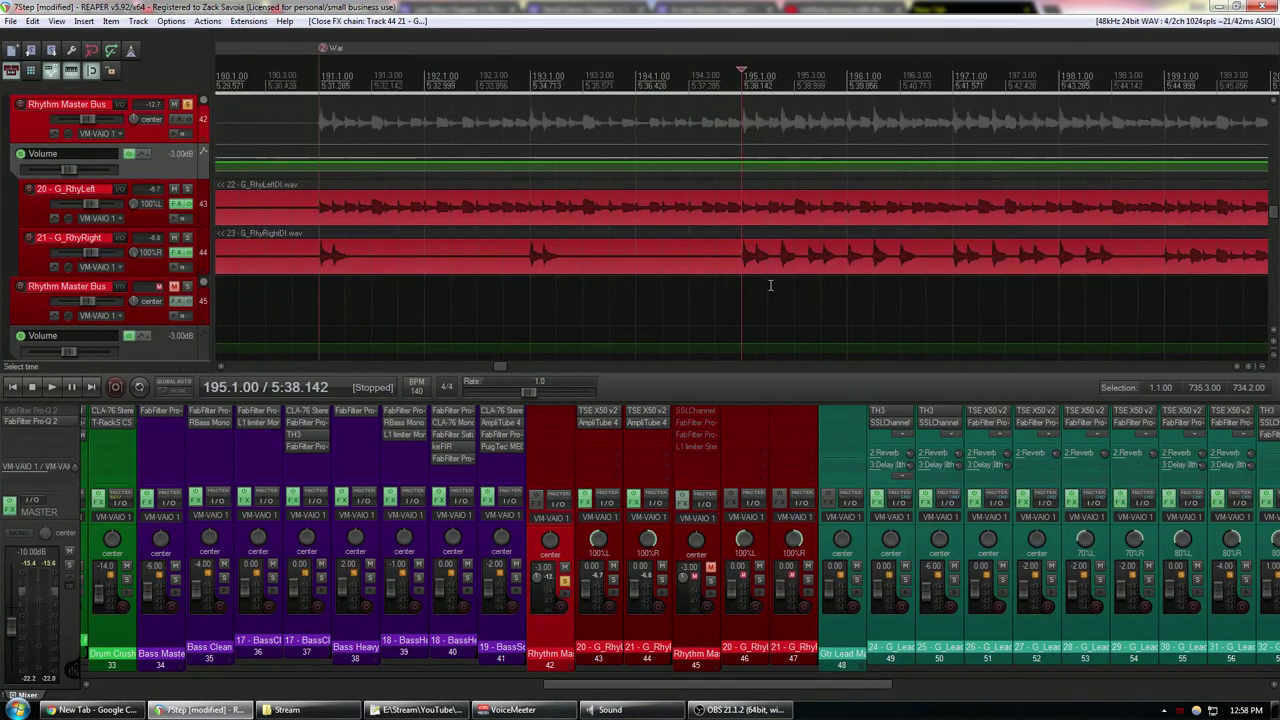
{"action": "scroll", "coordinate": [775, 282], "scroll_direction": "down", "scroll_amount": 2}
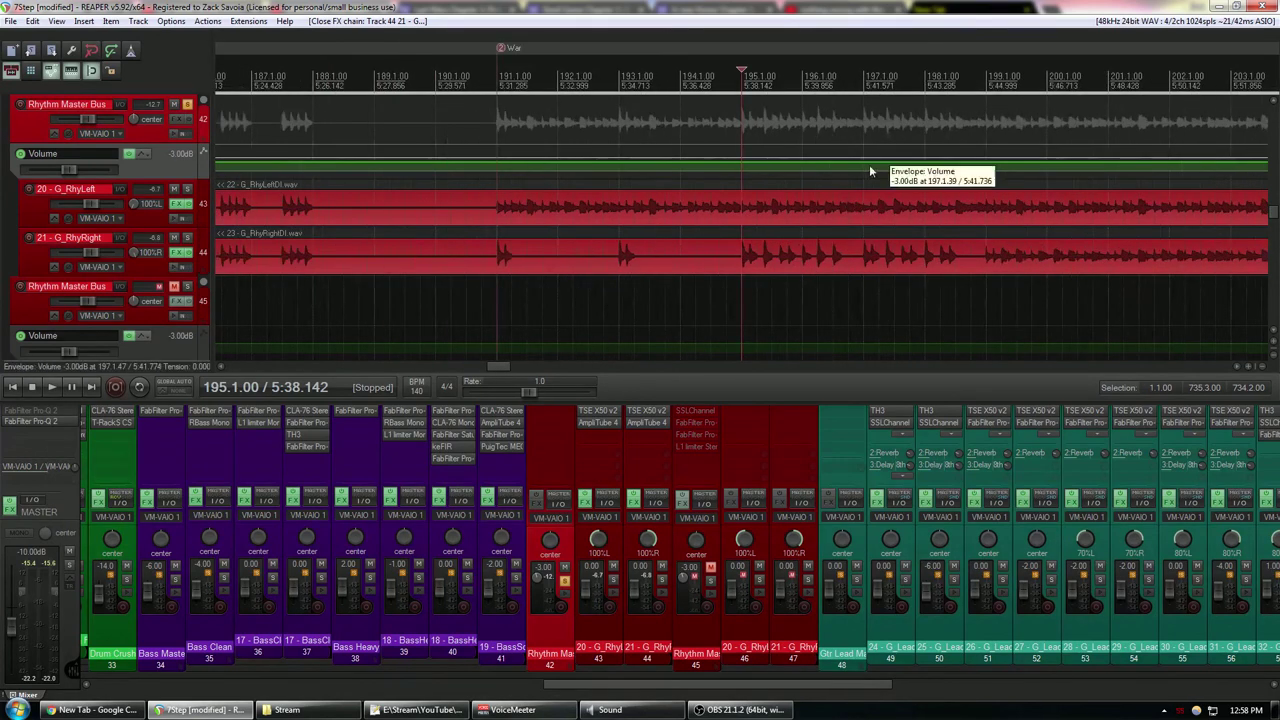
{"action": "left_click", "coordinate": [984, 170]}
{"action": "scroll", "coordinate": [903, 263], "scroll_direction": "up", "scroll_amount": 3}
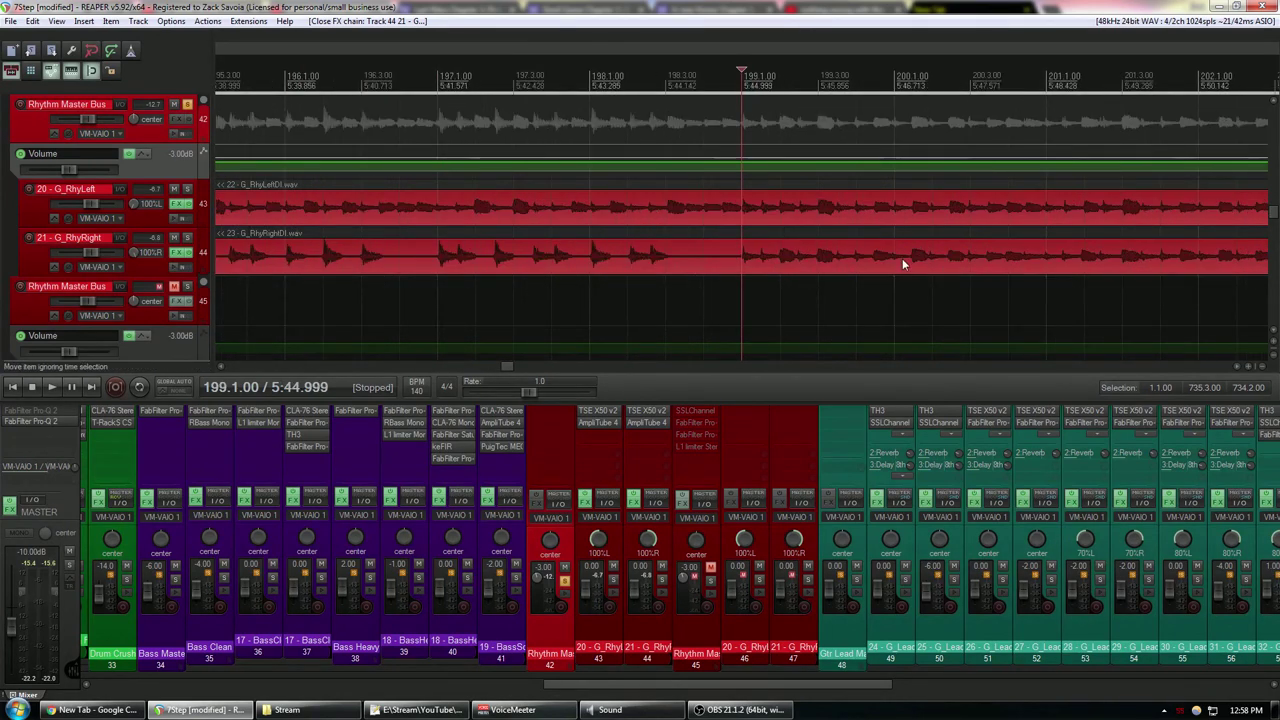
{"action": "scroll", "coordinate": [902, 263], "scroll_direction": "up", "scroll_amount": 2}
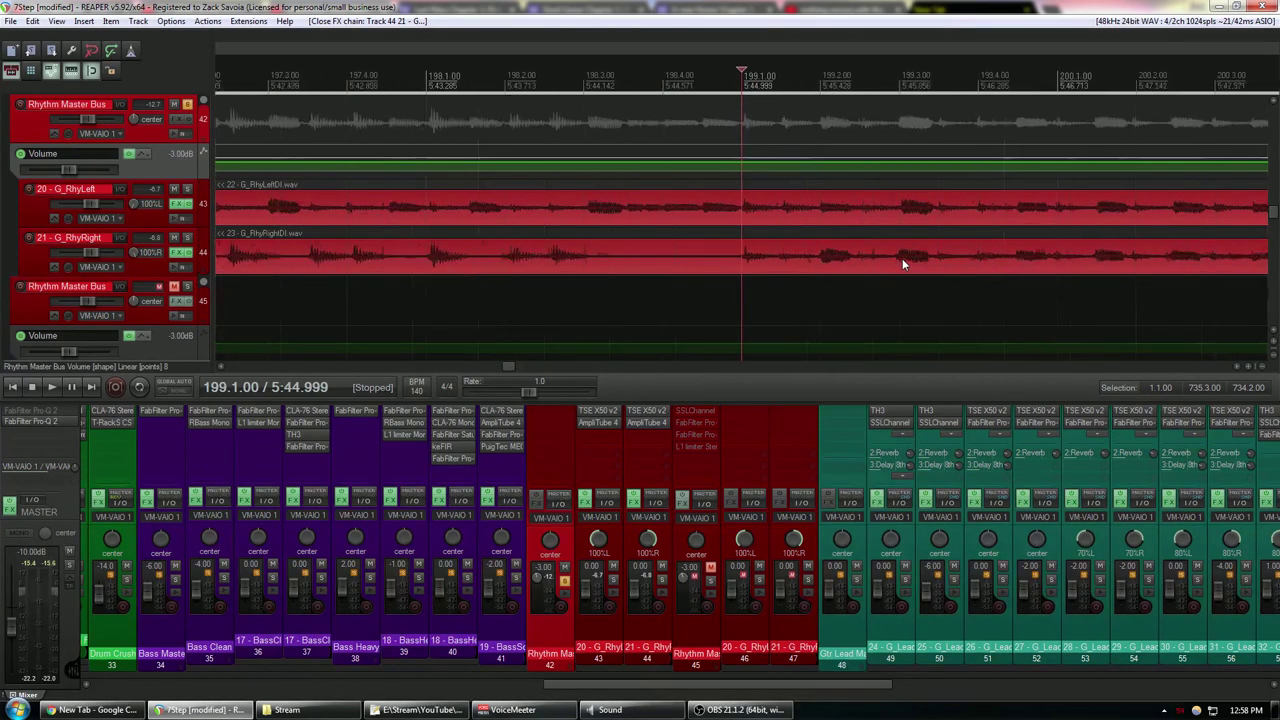
{"action": "scroll", "coordinate": [902, 263], "scroll_direction": "down", "scroll_amount": 3}
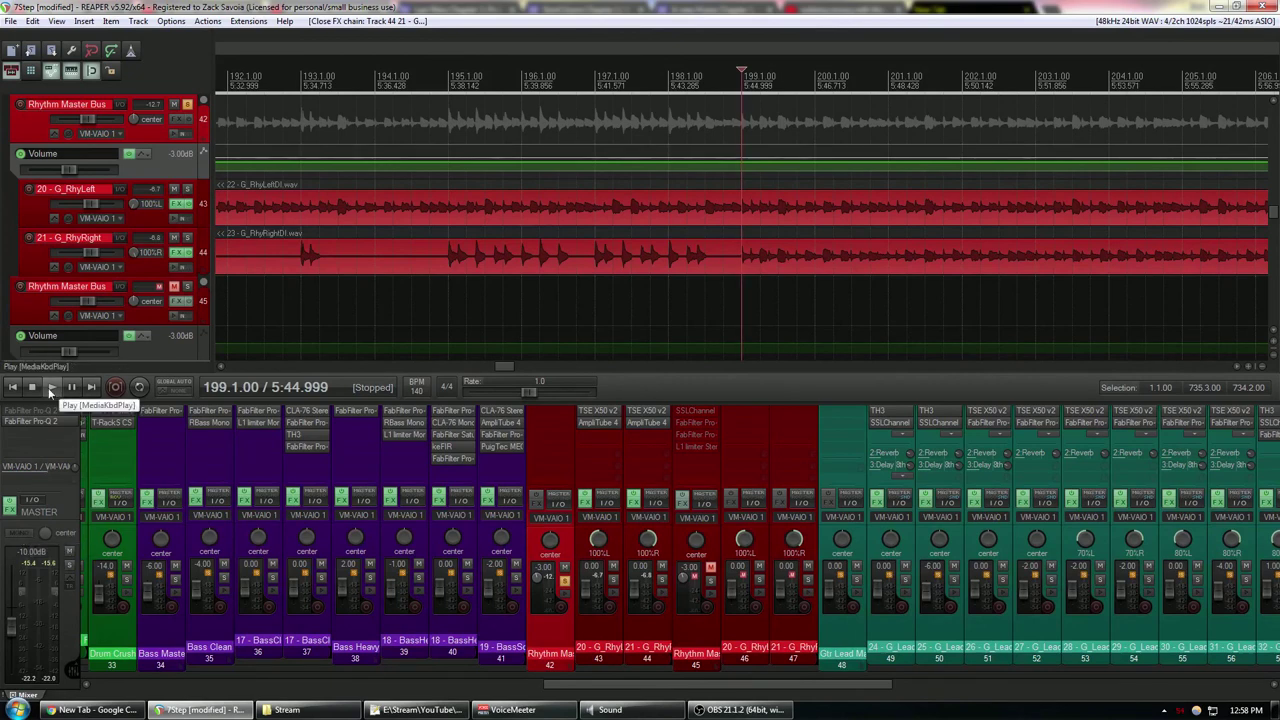
- Play both rhythm guitars from 199.1.00, toggle the master's mono state while listening, and stop playback
{"action": "key", "text": "space"}
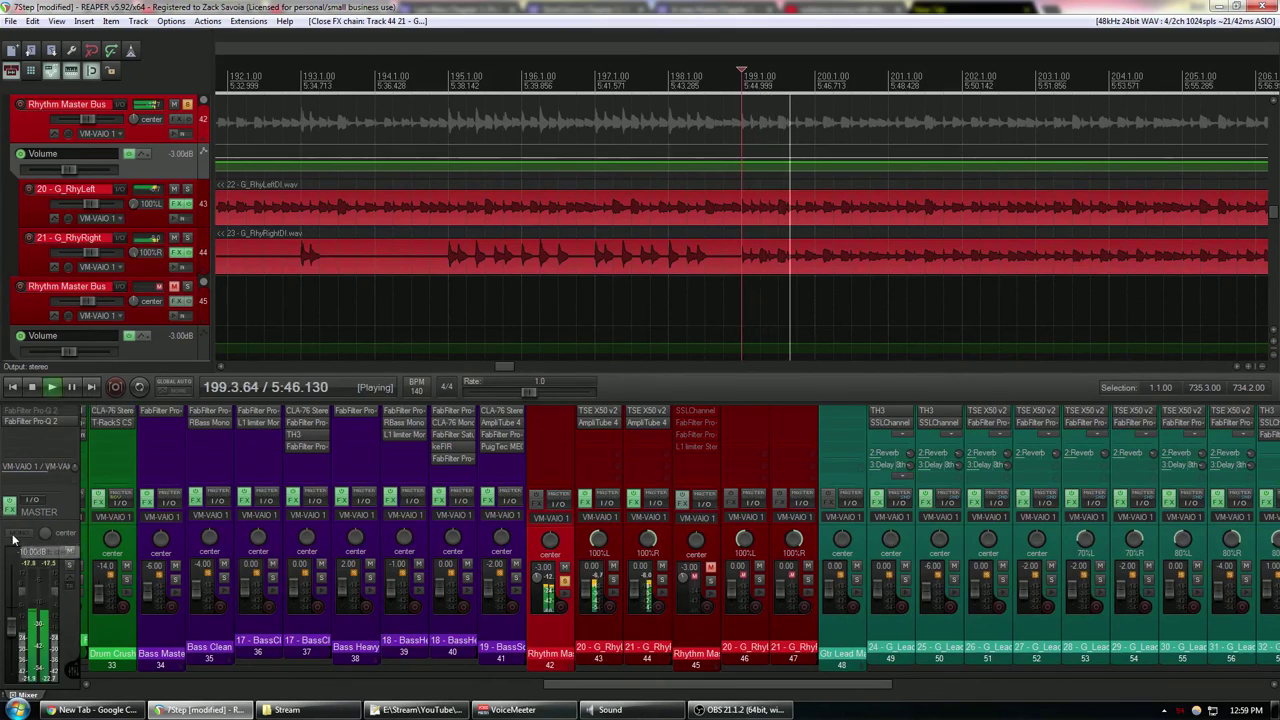
{"action": "left_click", "coordinate": [13, 540]}
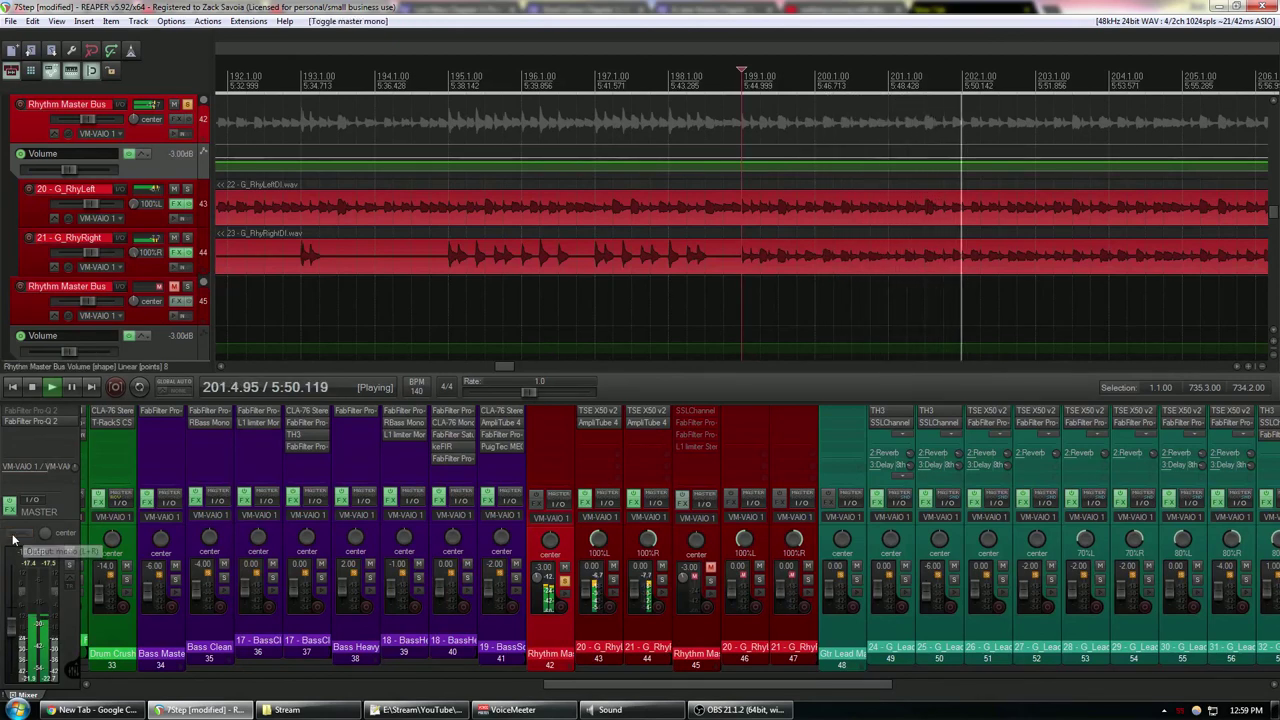
{"action": "key", "text": "space"}
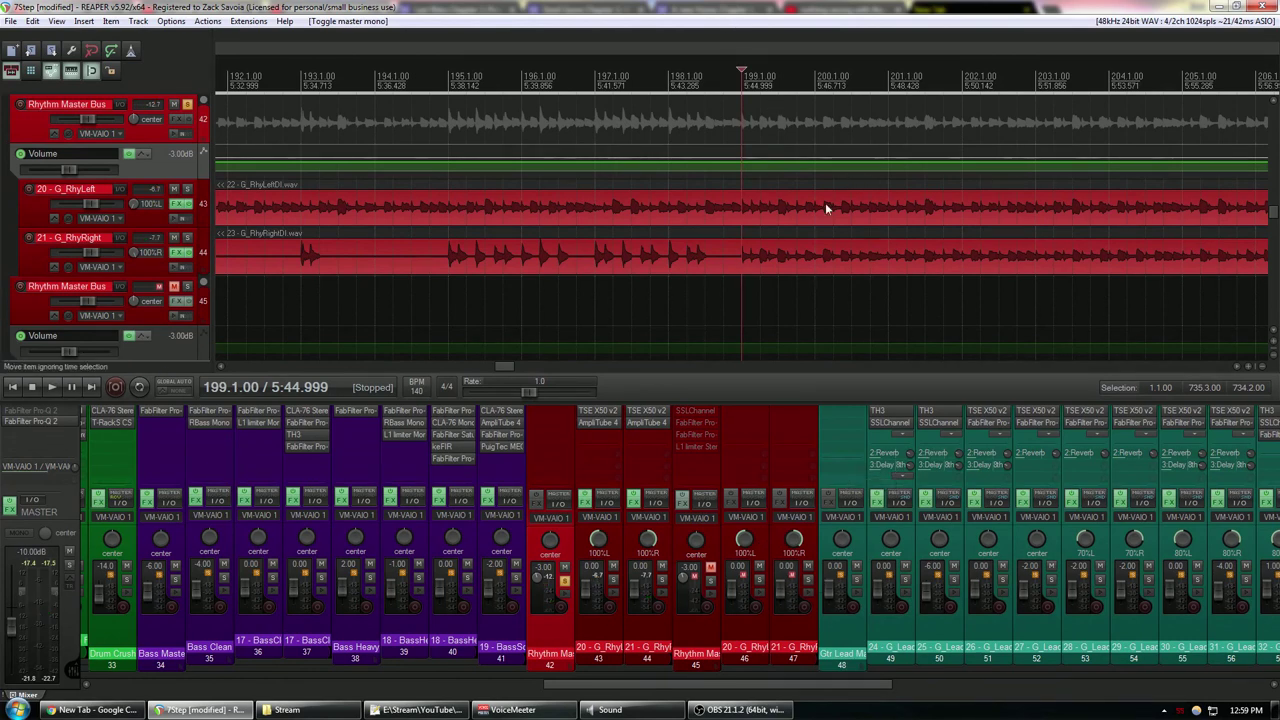
- Add FabFilter Pro-Q 2 to the upper Rhythm Master Bus, check the guitars' spectrum during playback, and stop
{"action": "scroll", "coordinate": [765, 235], "scroll_direction": "up", "scroll_amount": 4}
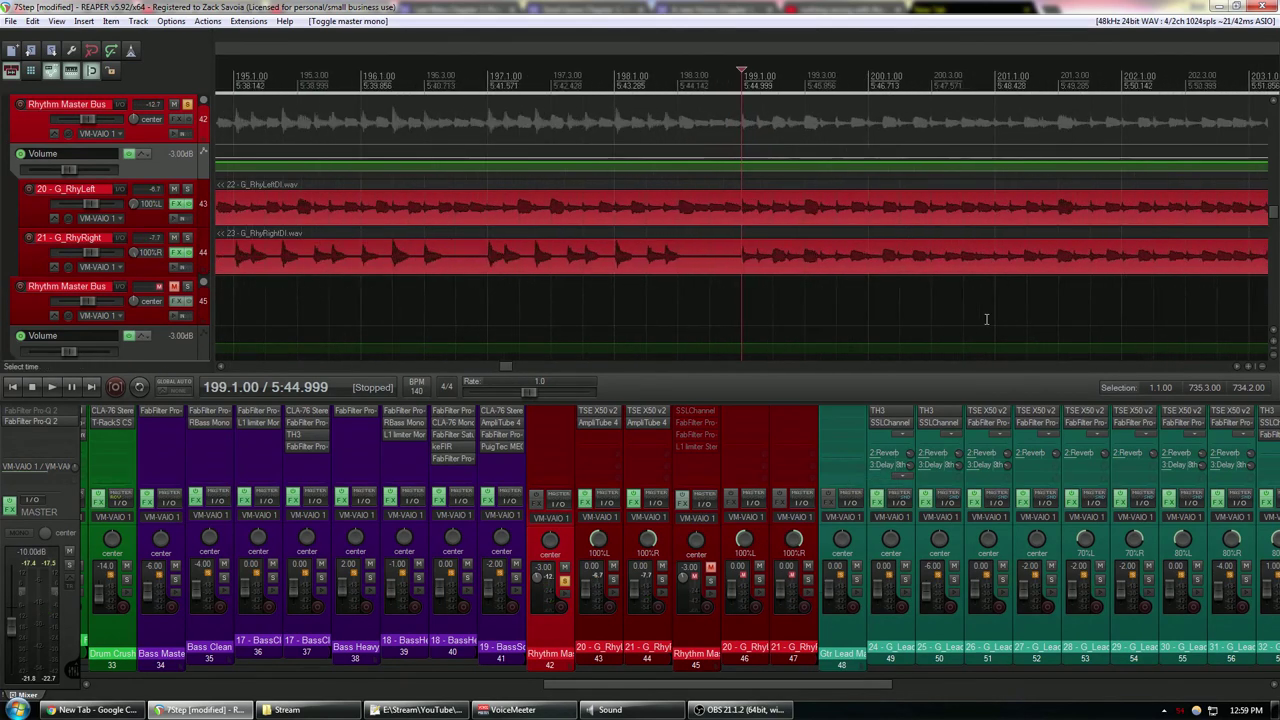
{"action": "double_click", "coordinate": [554, 414]}
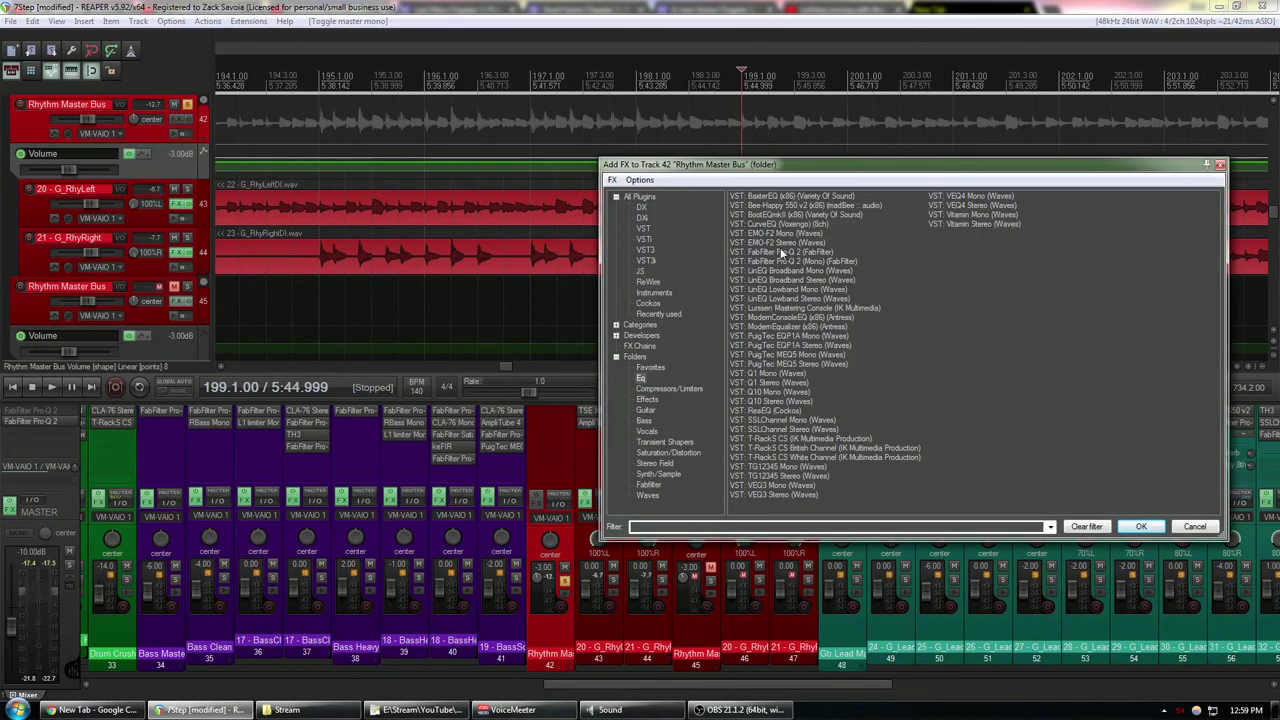
{"action": "double_click", "coordinate": [806, 255]}
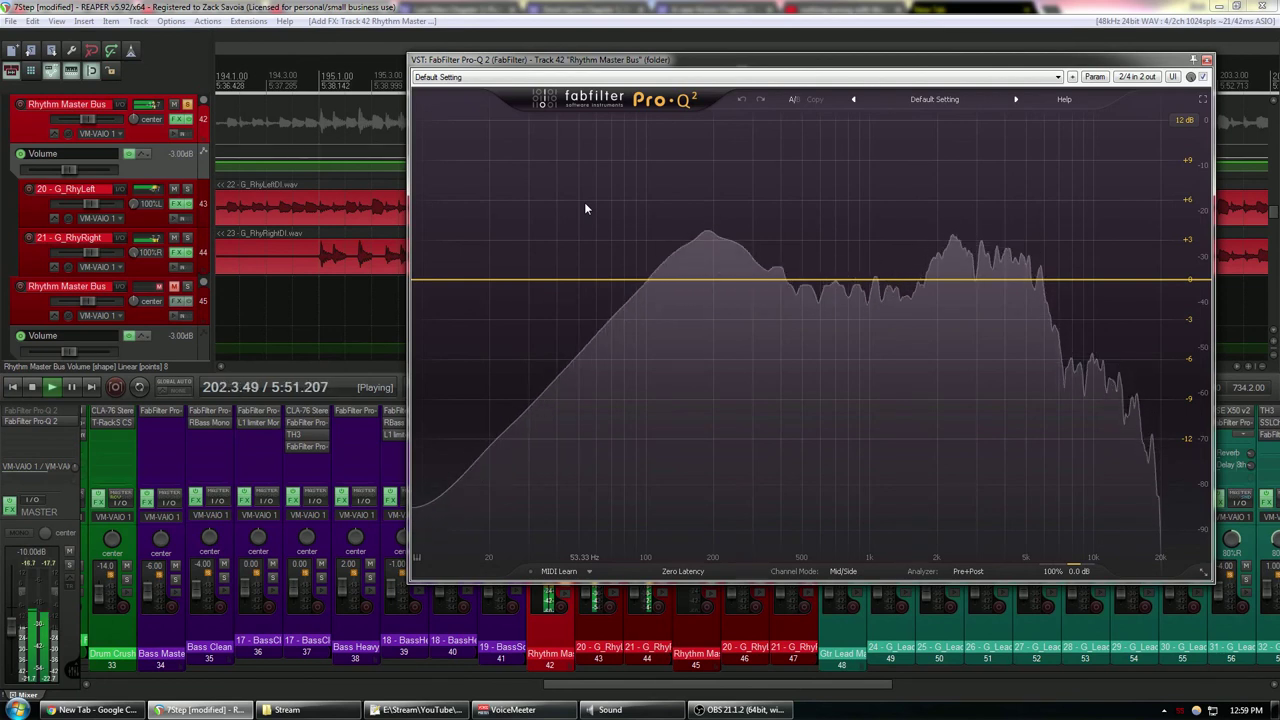
{"action": "key", "text": "space"}
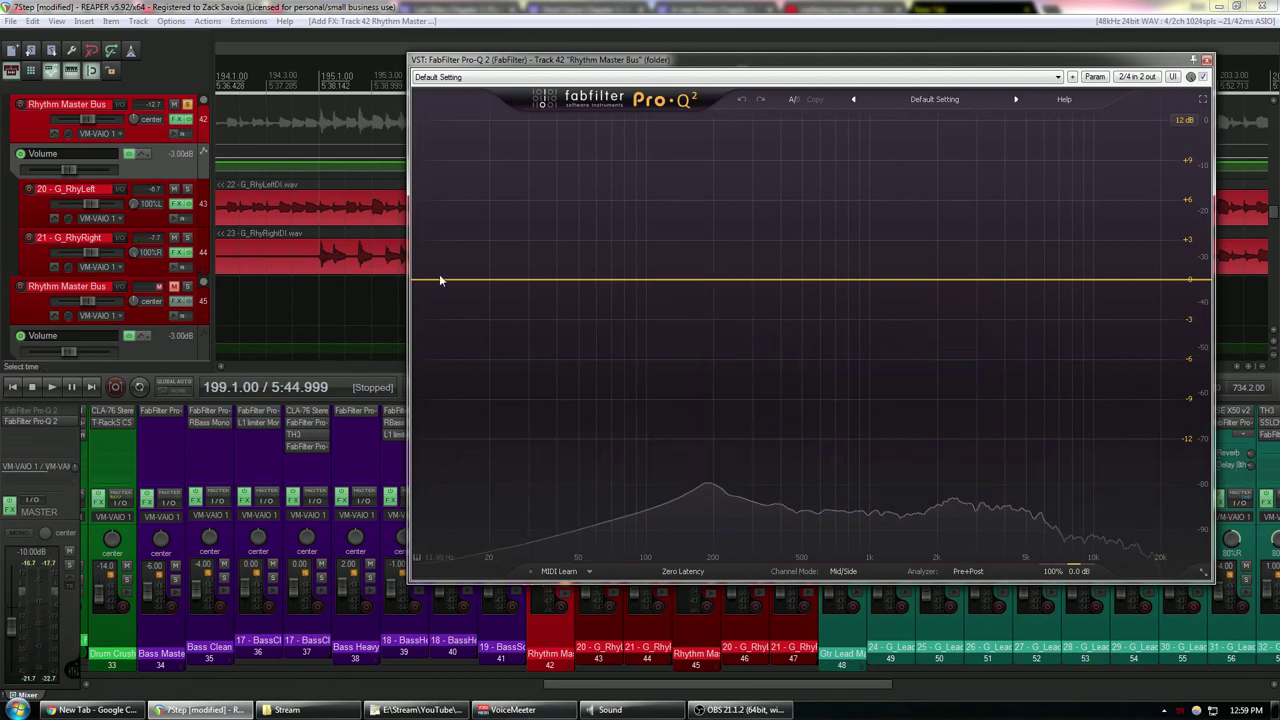
- Create a low-cut band on the Rhythm Master Bus EQ and set its frequency to 100 Hz during playback
{"action": "left_click", "coordinate": [431, 280]}
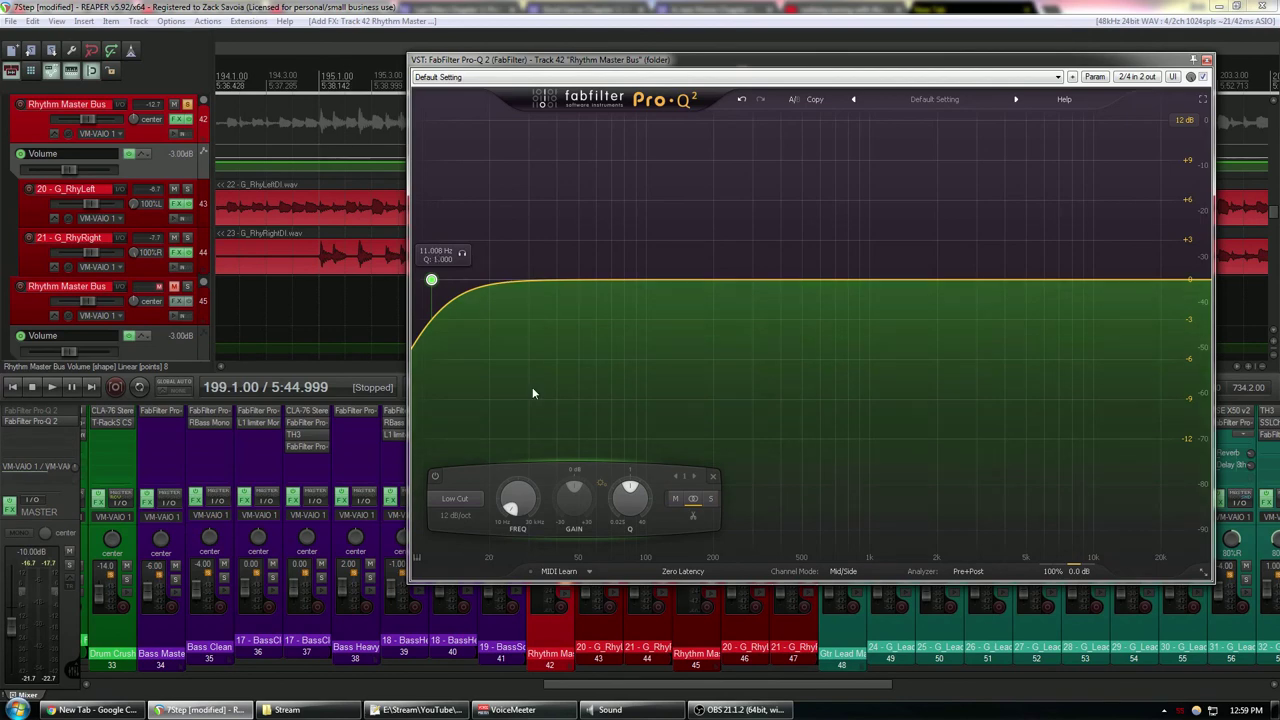
{"action": "left_click_drag", "start_coordinate": [533, 63], "coordinate": [583, 57]}
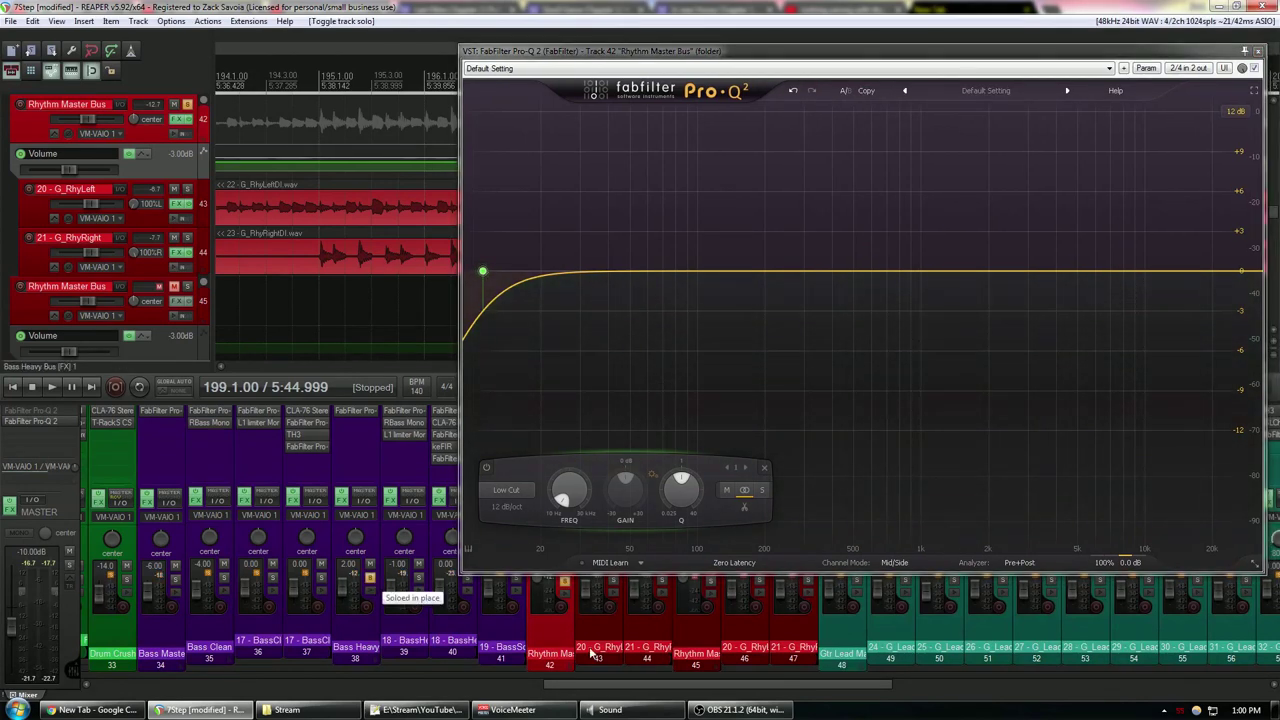
{"action": "key", "text": "space"}
{"action": "scroll", "coordinate": [566, 503], "scroll_direction": "up", "scroll_amount": 5}
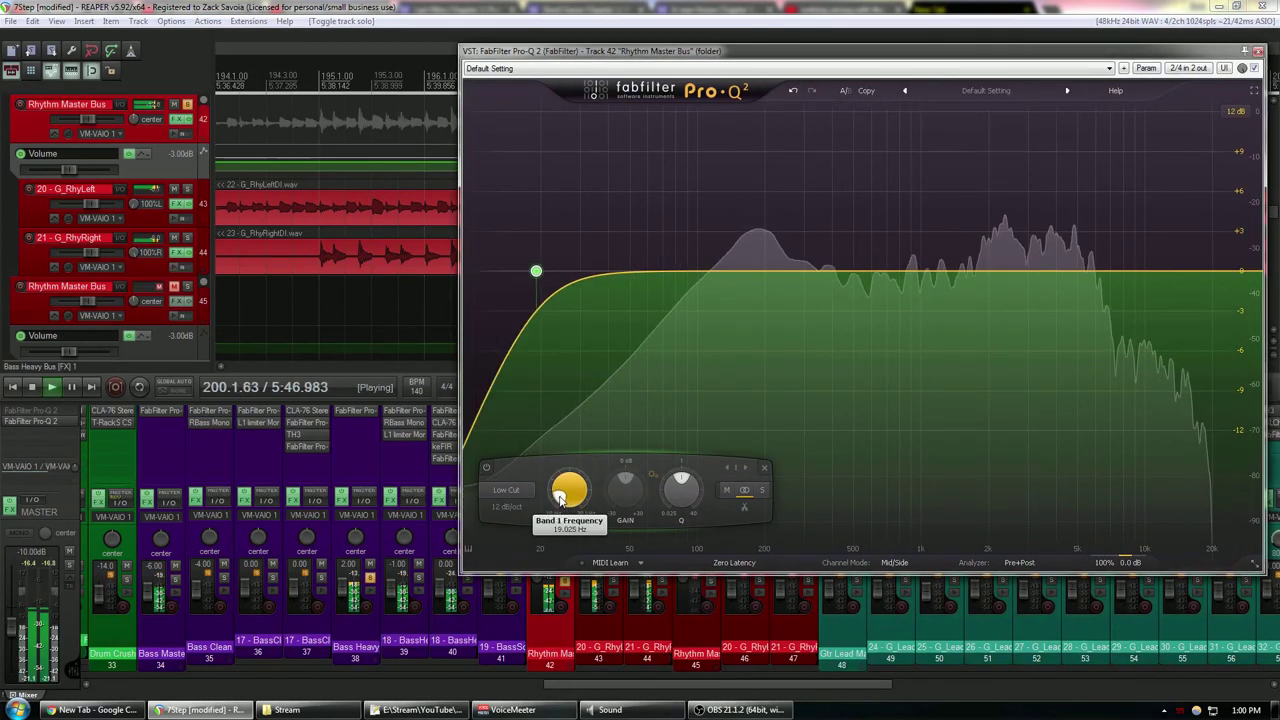
{"action": "scroll", "coordinate": [564, 495], "scroll_direction": "up", "scroll_amount": 6}
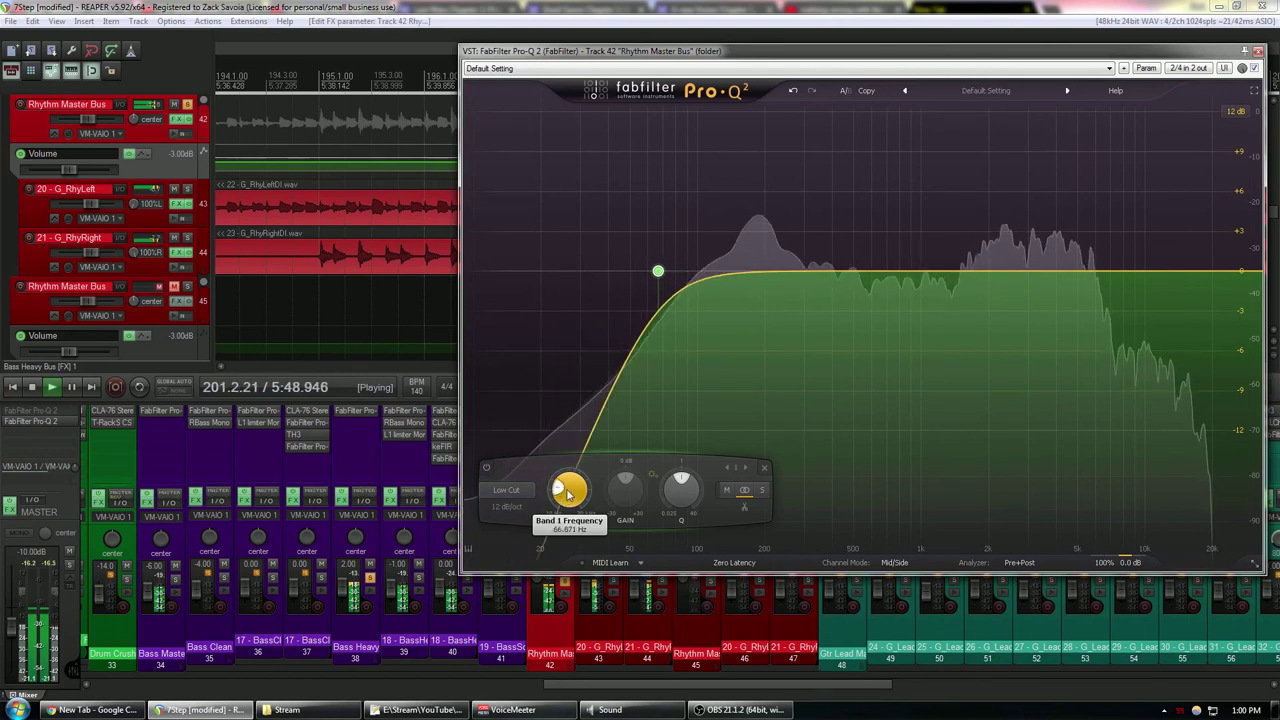
{"action": "scroll", "coordinate": [568, 492], "scroll_direction": "up", "scroll_amount": 1}
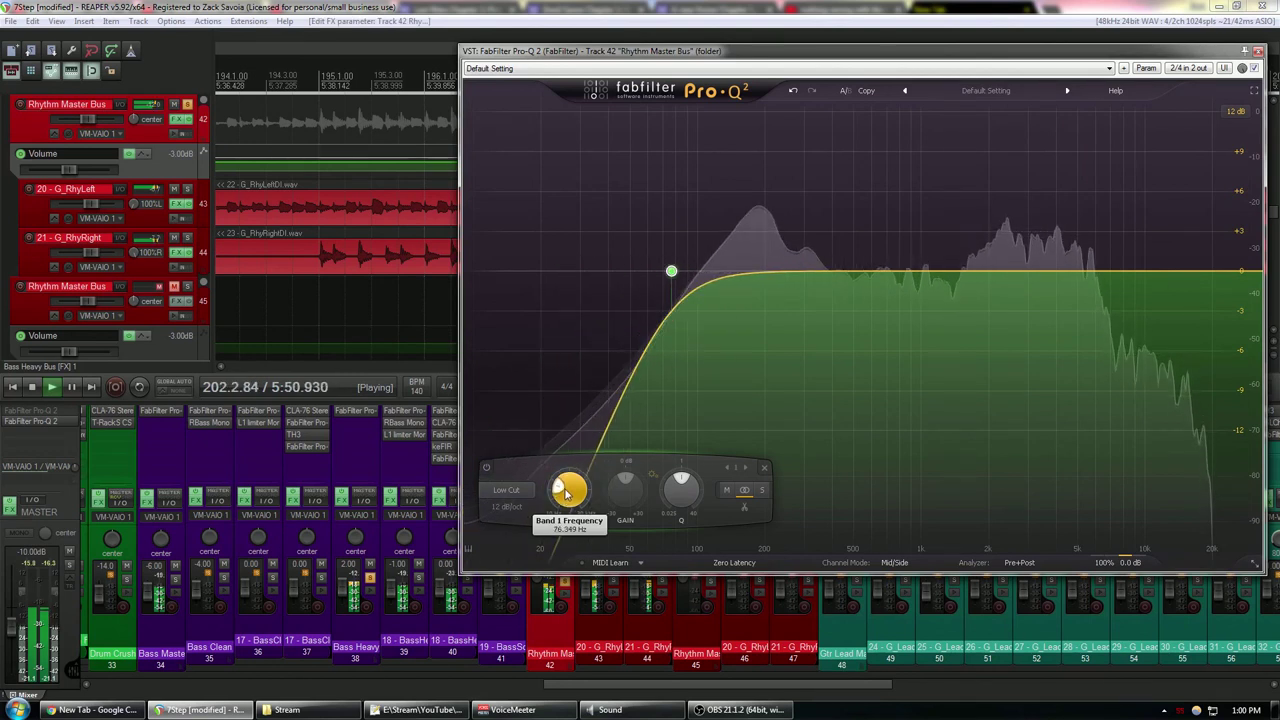
{"action": "scroll", "coordinate": [566, 490], "scroll_direction": "up", "scroll_amount": 1}
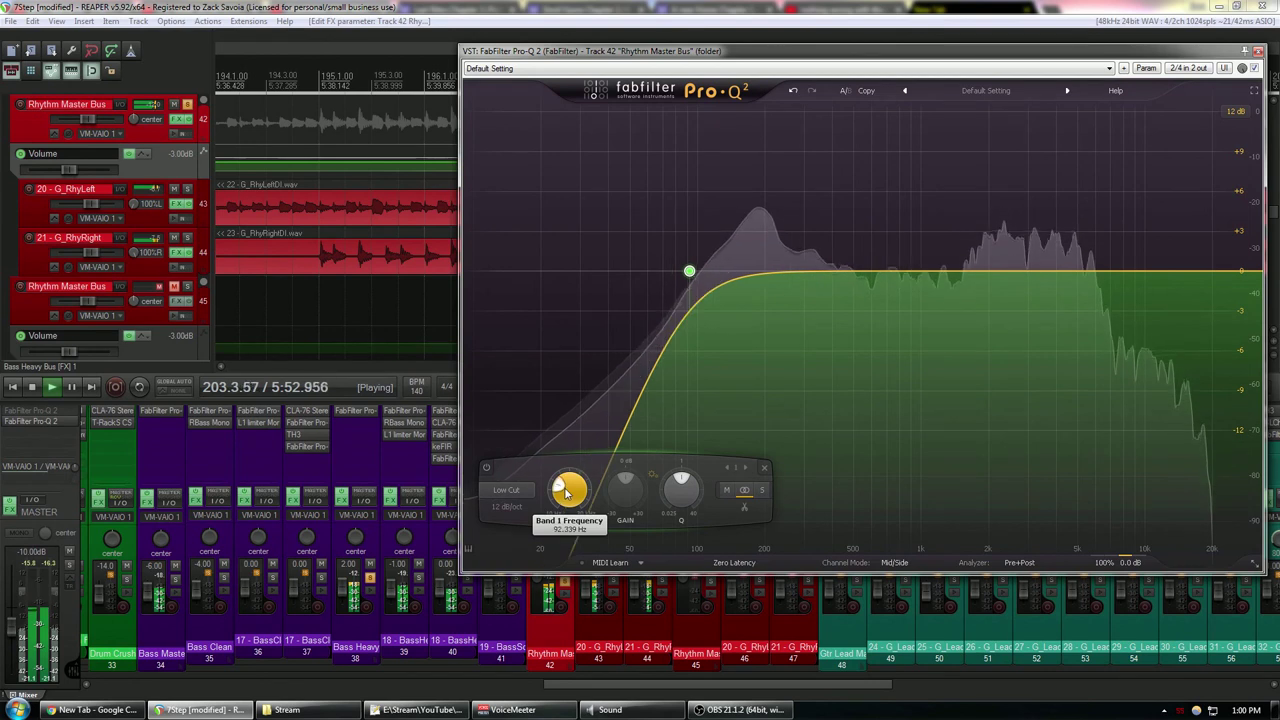
{"action": "scroll", "coordinate": [566, 490], "scroll_direction": "up", "scroll_amount": 1}
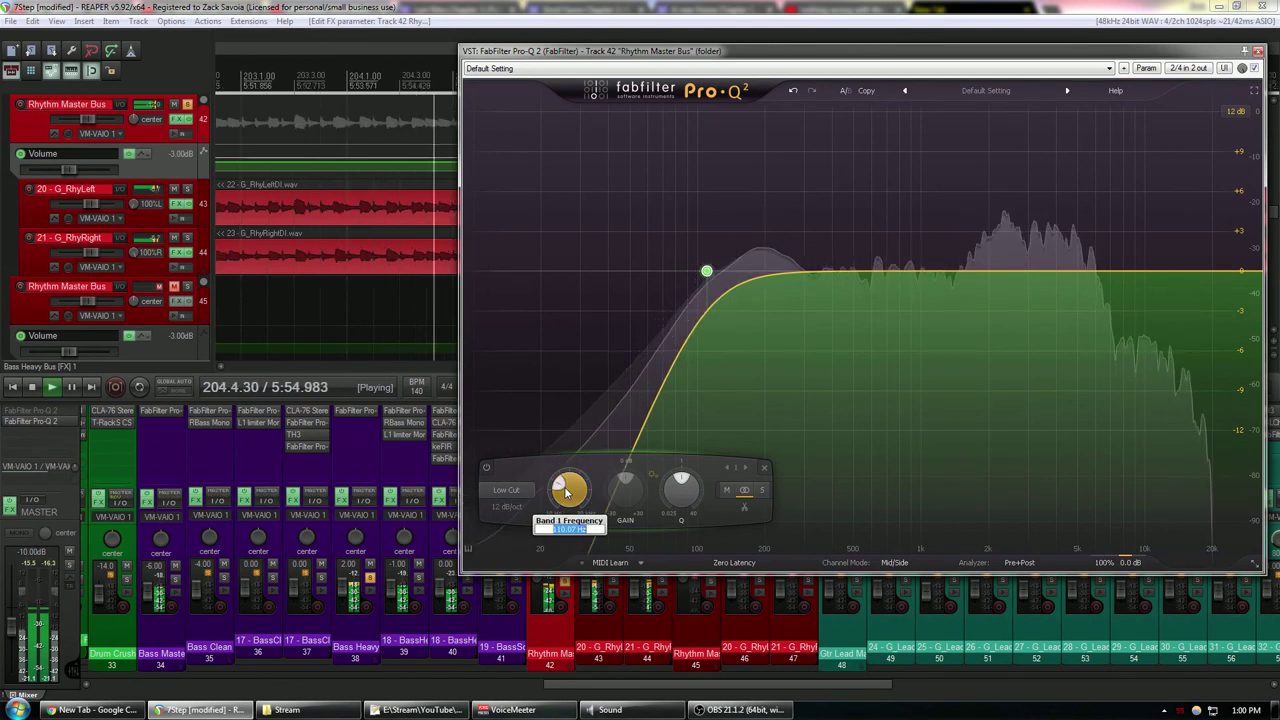
{"action": "type", "text": "1000"}
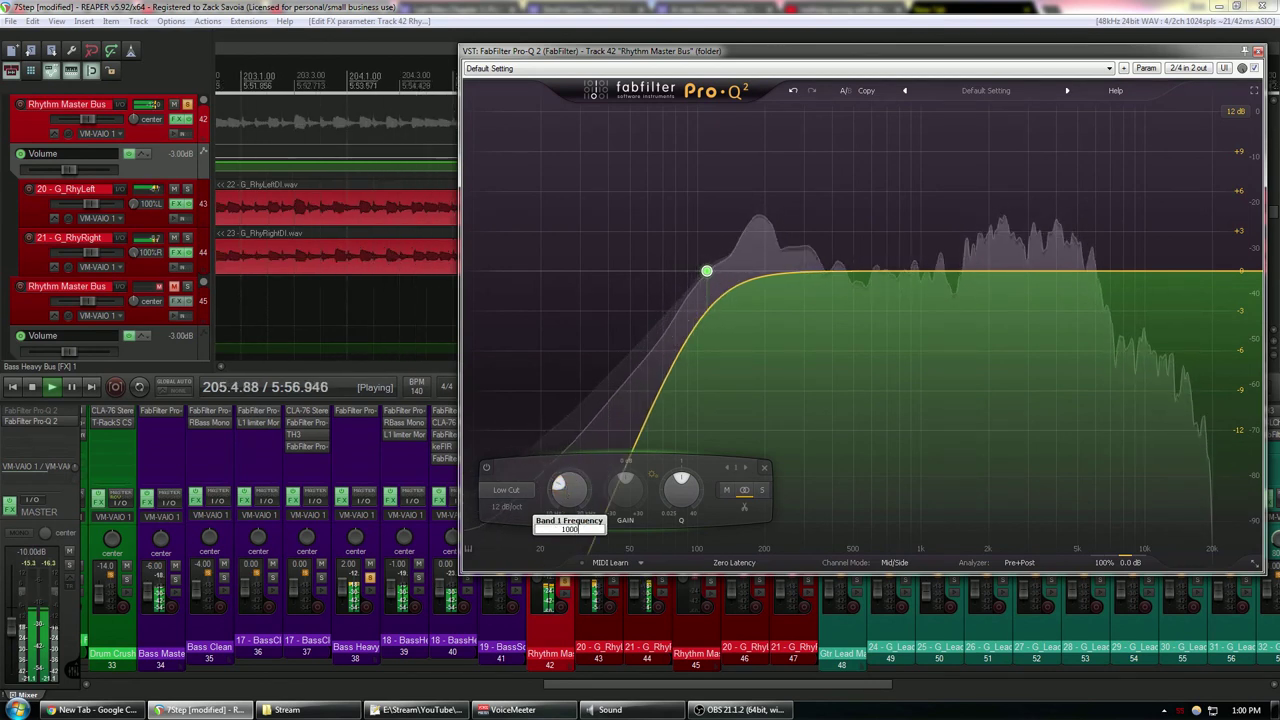
{"action": "key", "text": "Return"}
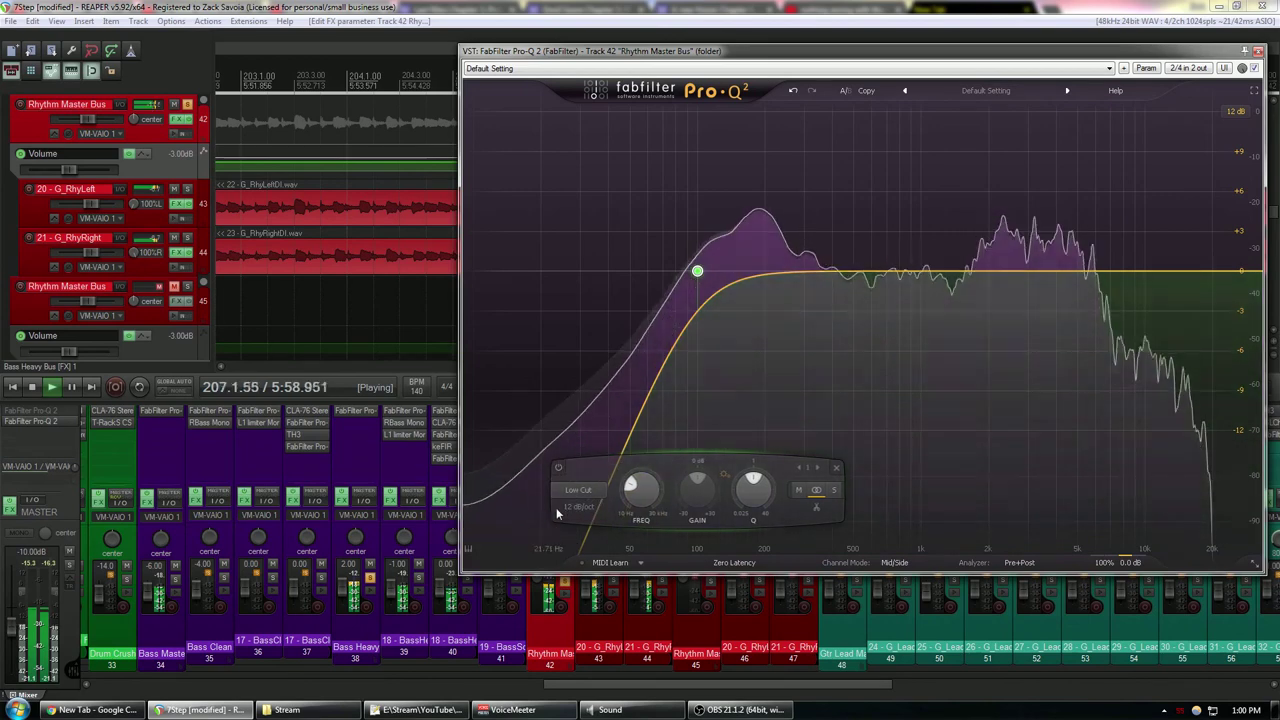
- Set the low-cut band's slope to 18 dB/oct and stop playback
{"action": "left_click", "coordinate": [578, 506]}
{"action": "left_click", "coordinate": [591, 555]}
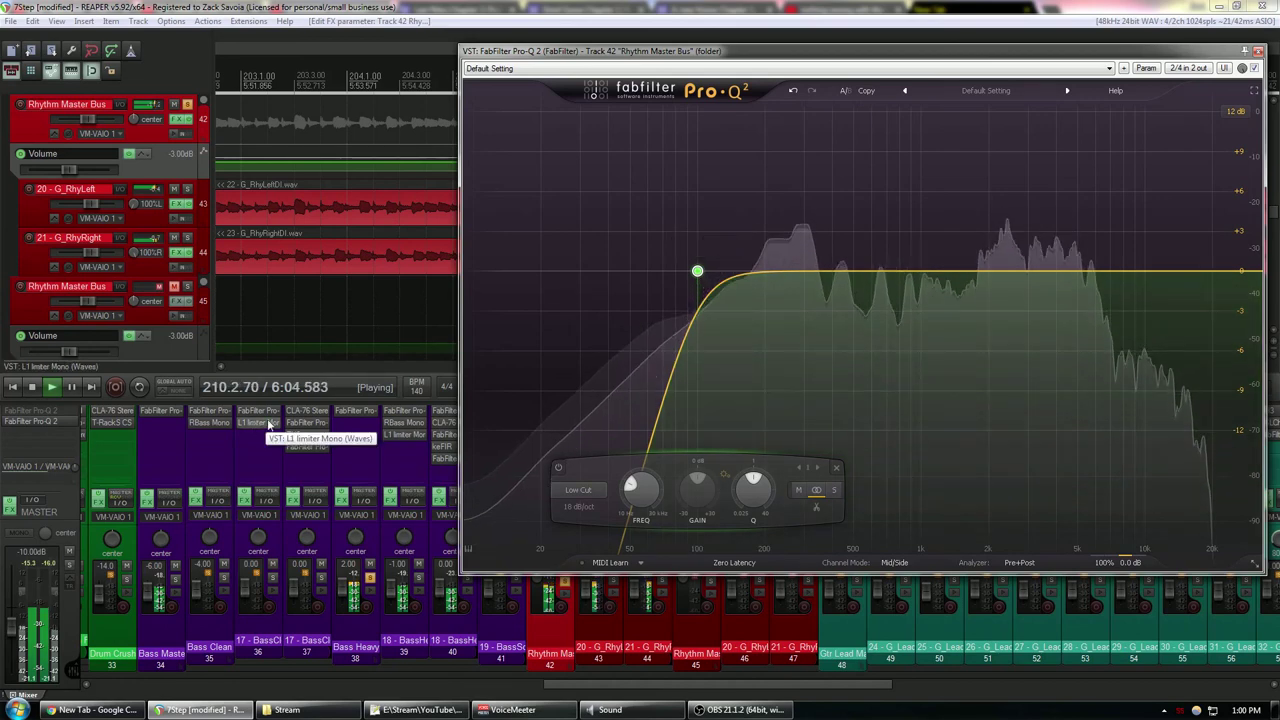
{"action": "key", "text": "space"}
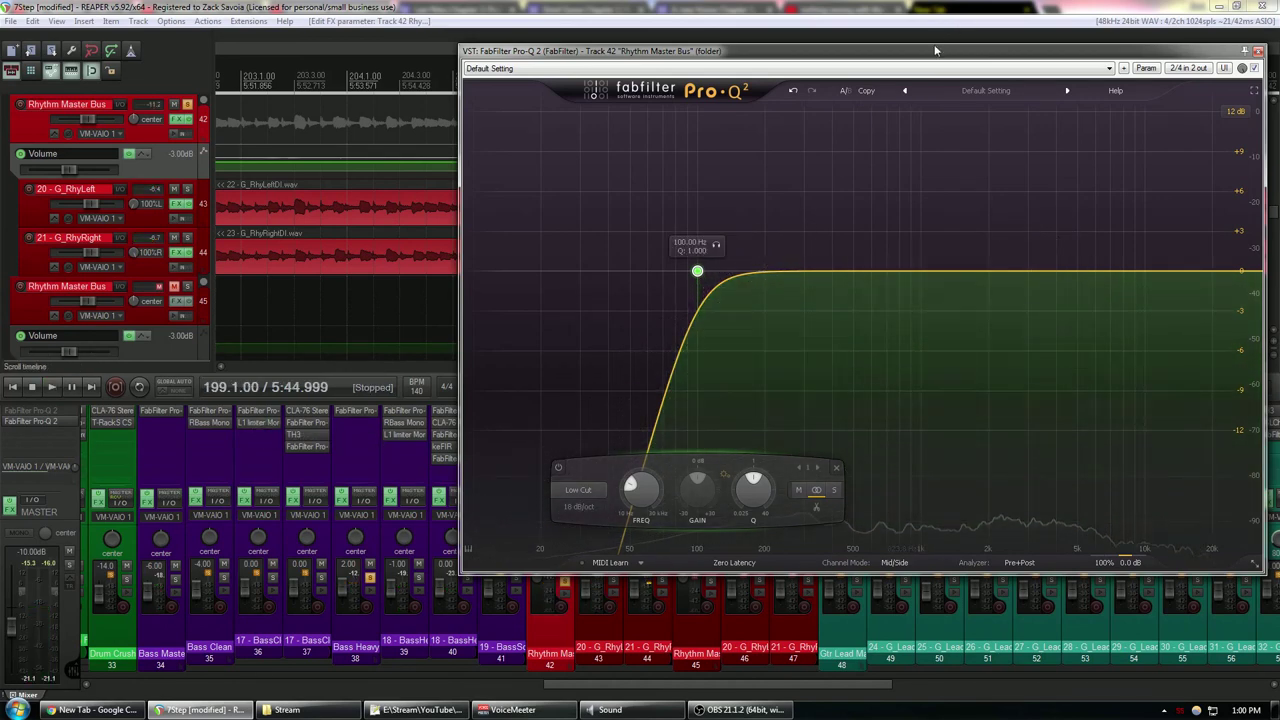
- Add a high-cut band at about 10 kHz to the Rhythm Master Bus EQ and compare it bypassed and enabled during playback
{"action": "left_click_drag", "start_coordinate": [936, 48], "coordinate": [869, 36]}
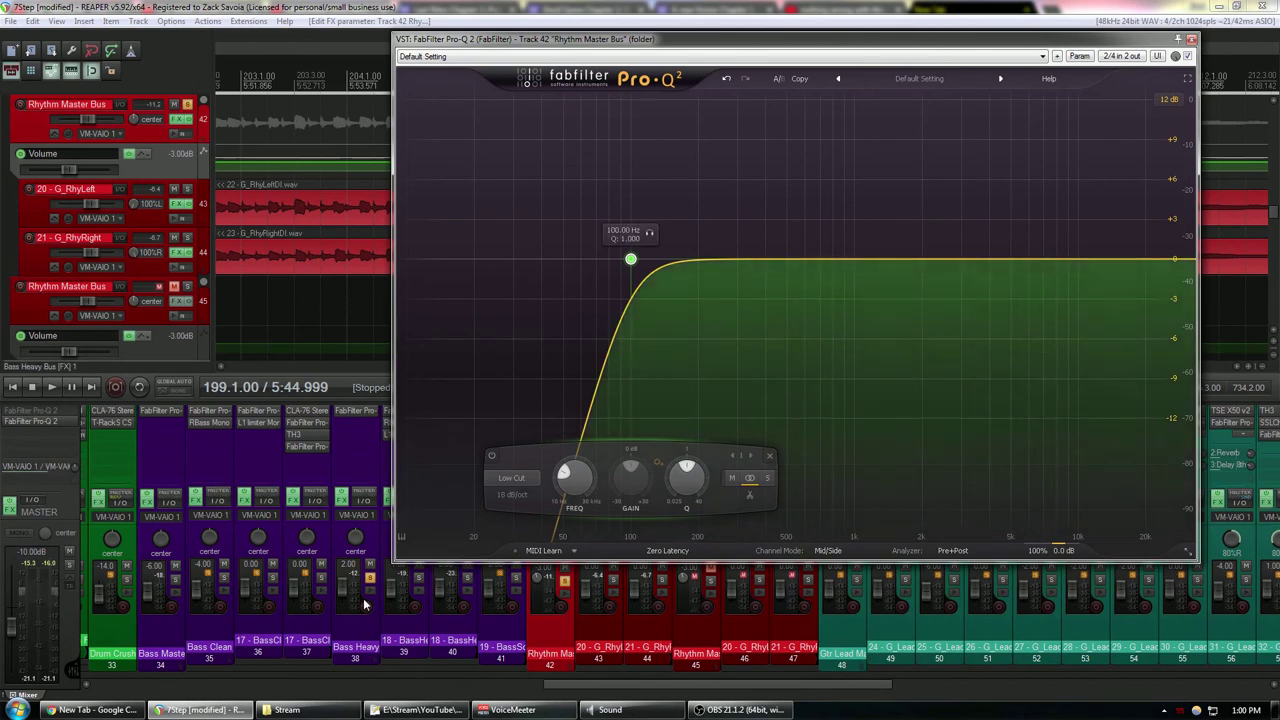
{"action": "left_click", "coordinate": [1168, 262]}
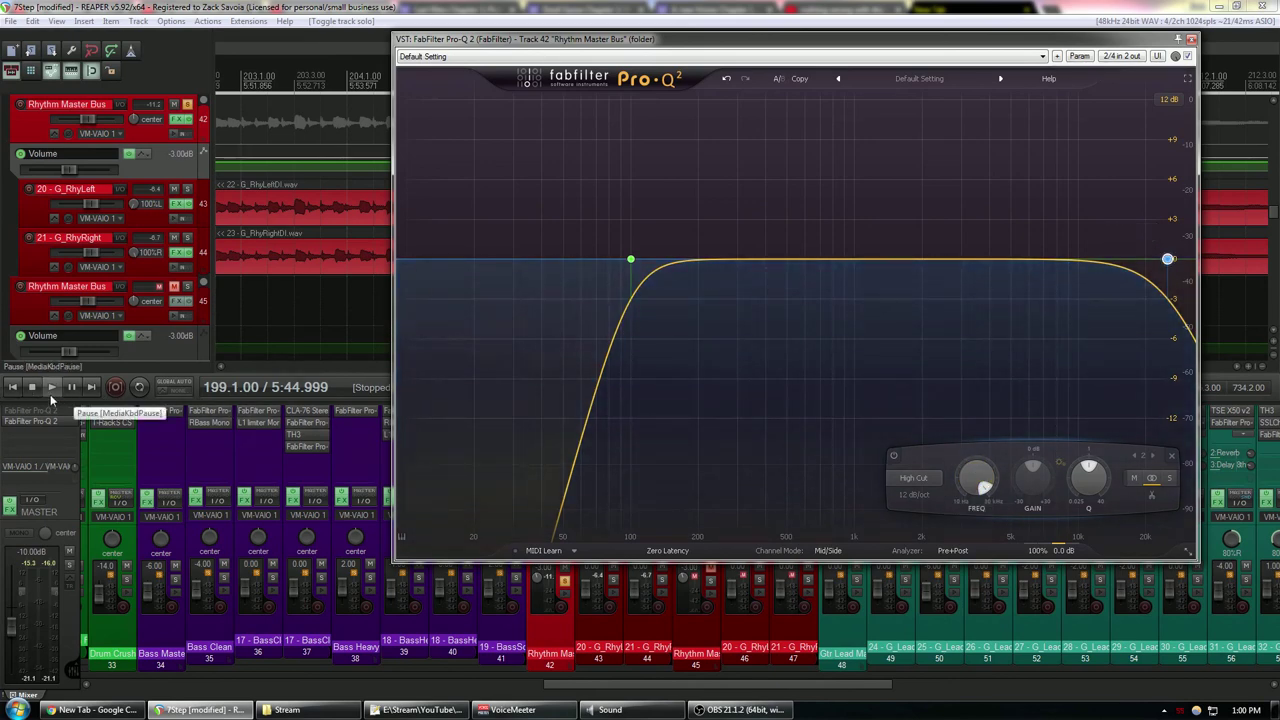
{"action": "left_click", "coordinate": [50, 394]}
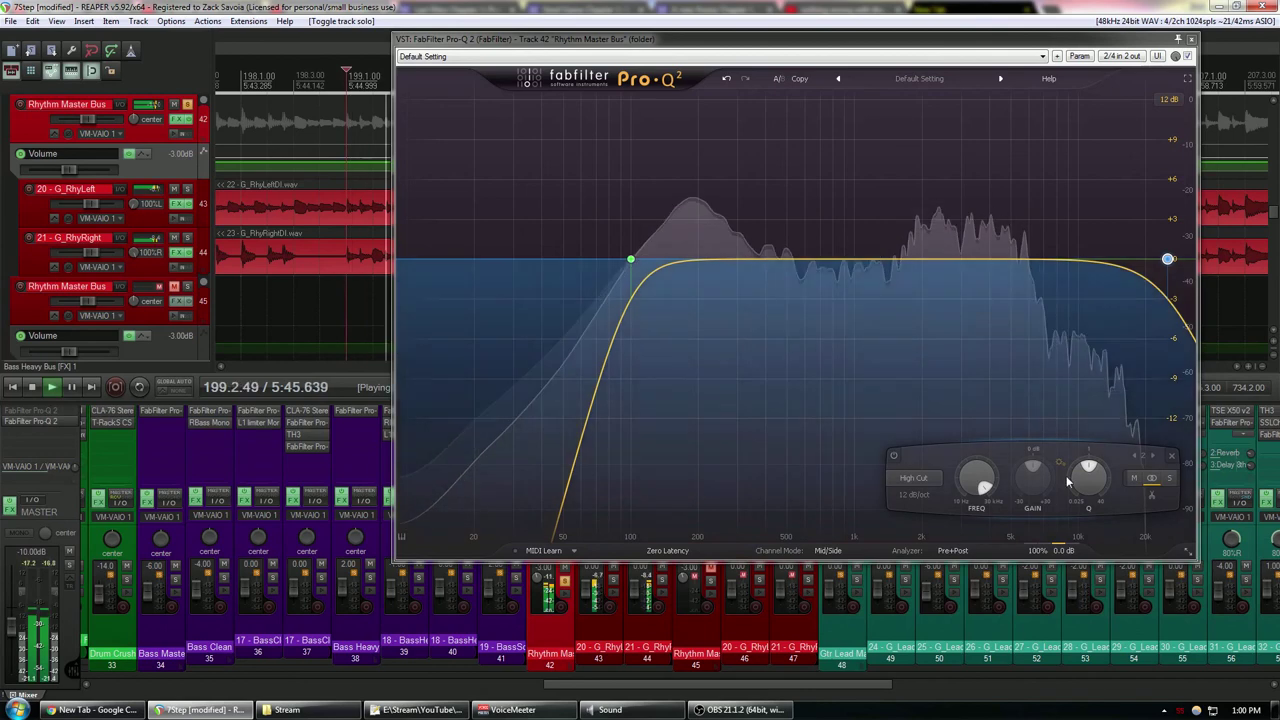
{"action": "left_click_drag", "start_coordinate": [976, 480], "coordinate": [931, 510]}
{"action": "left_click", "coordinate": [893, 457]}
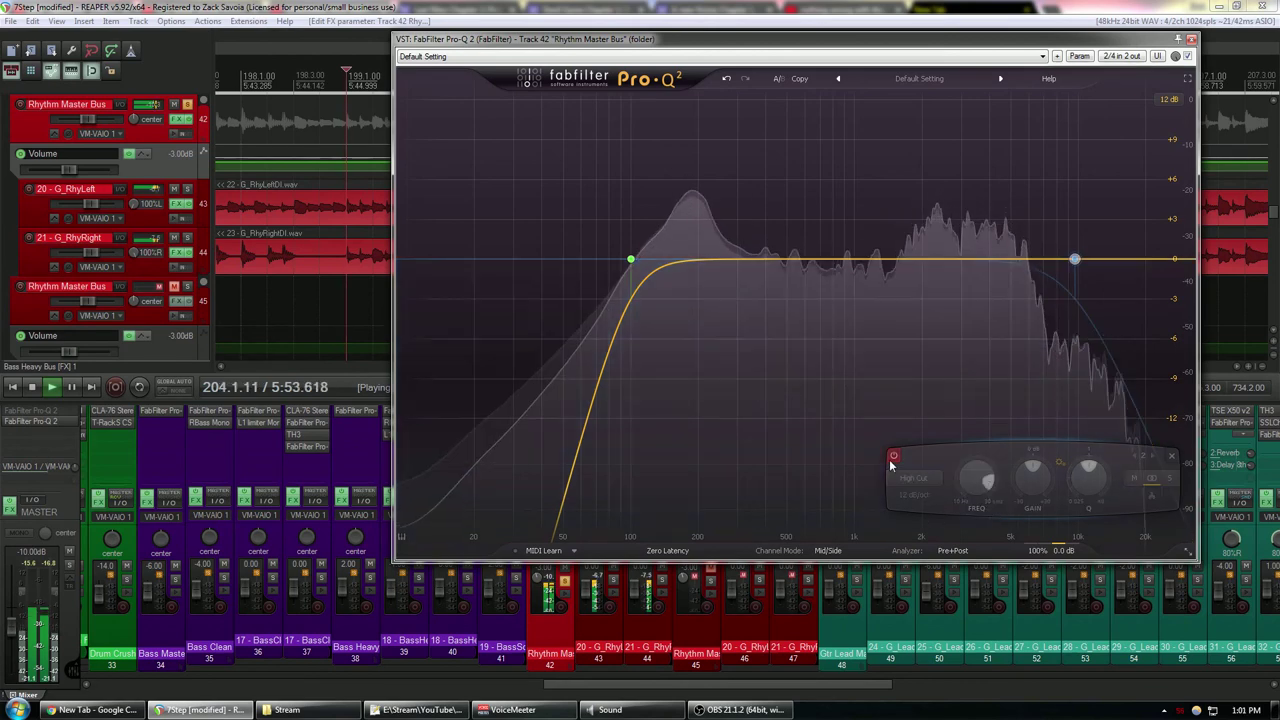
{"action": "left_click", "coordinate": [892, 458]}
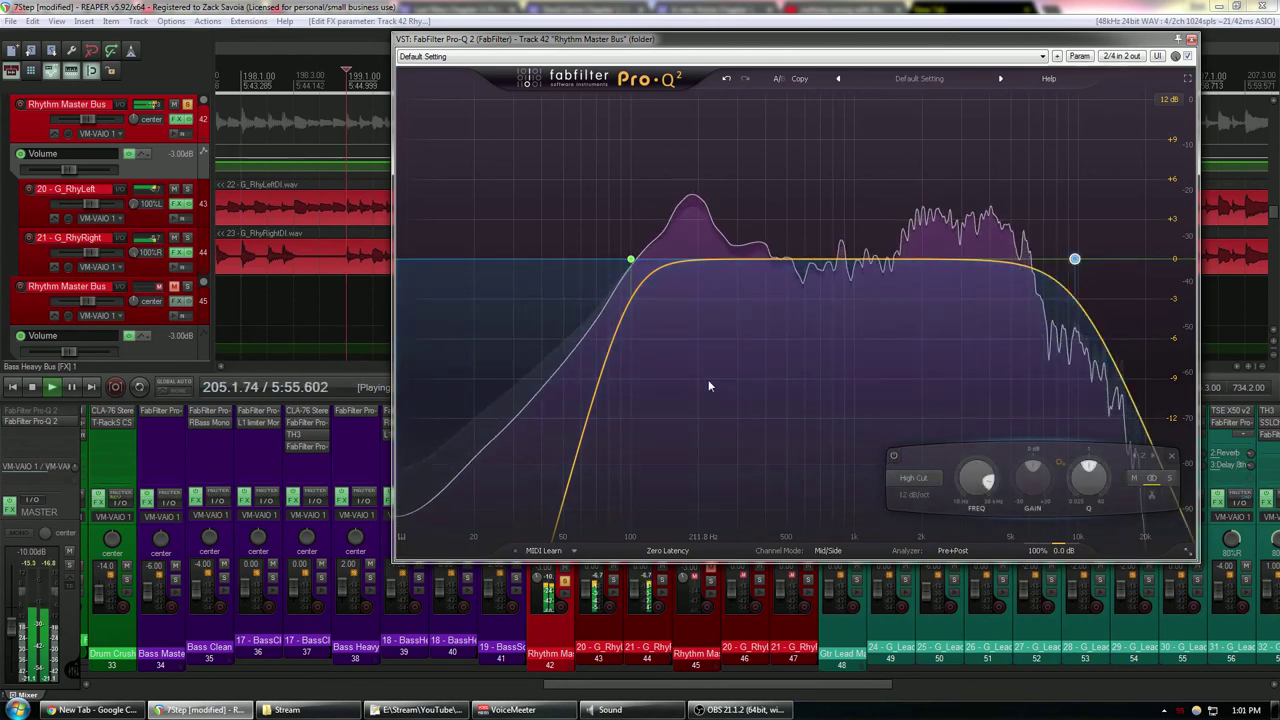
- Compare the Rhythm Master Bus EQ bypassed and enabled once more during playback and stop
{"action": "left_click", "coordinate": [1187, 56]}
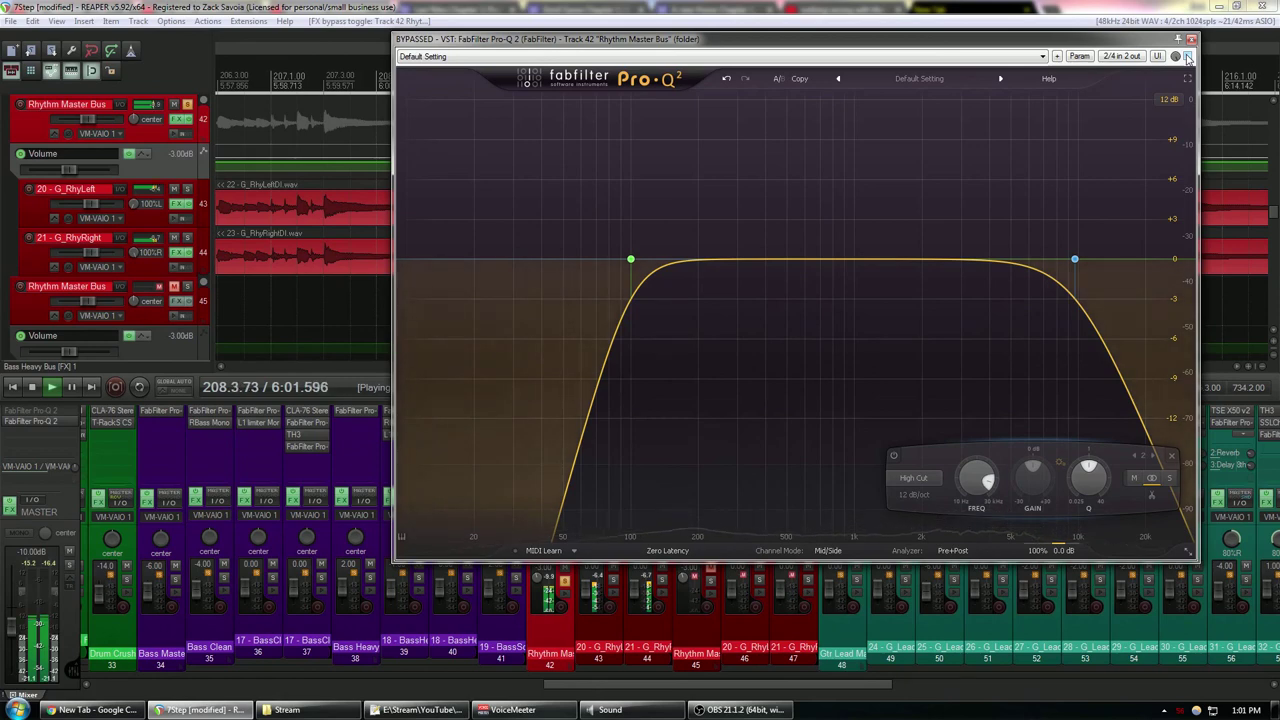
{"action": "left_click", "coordinate": [1187, 56]}
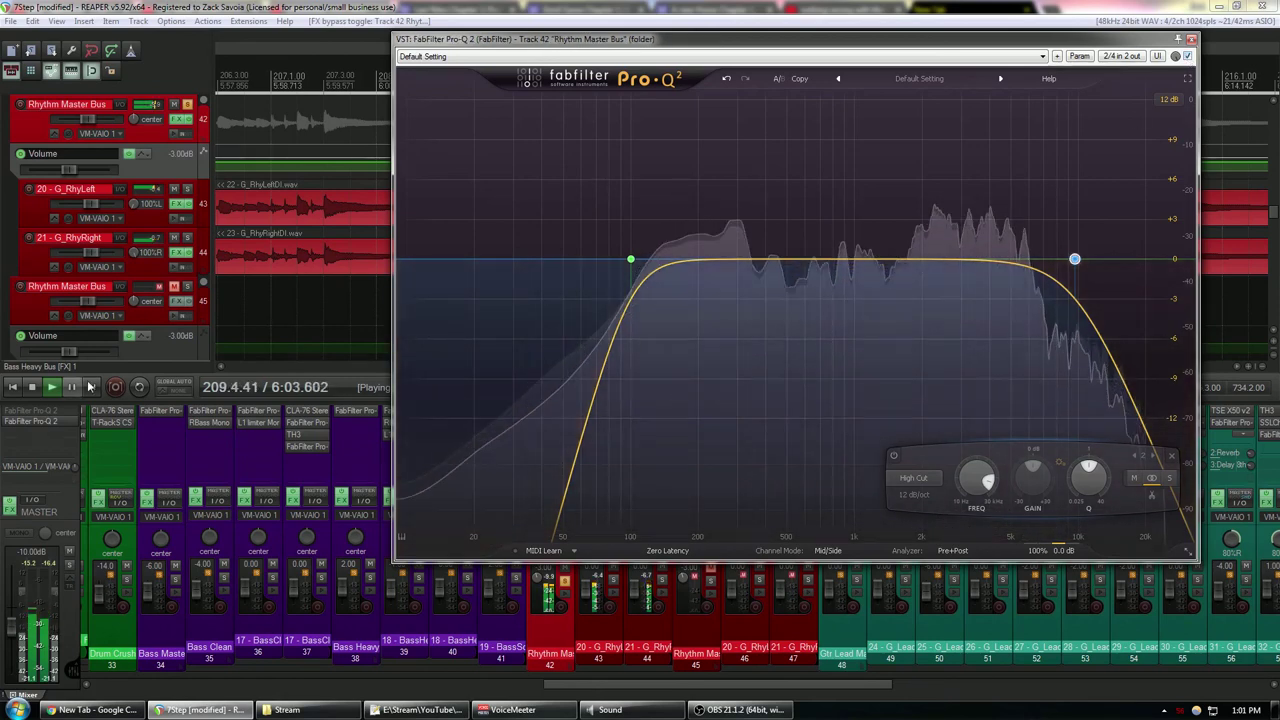
{"action": "key", "text": "space"}
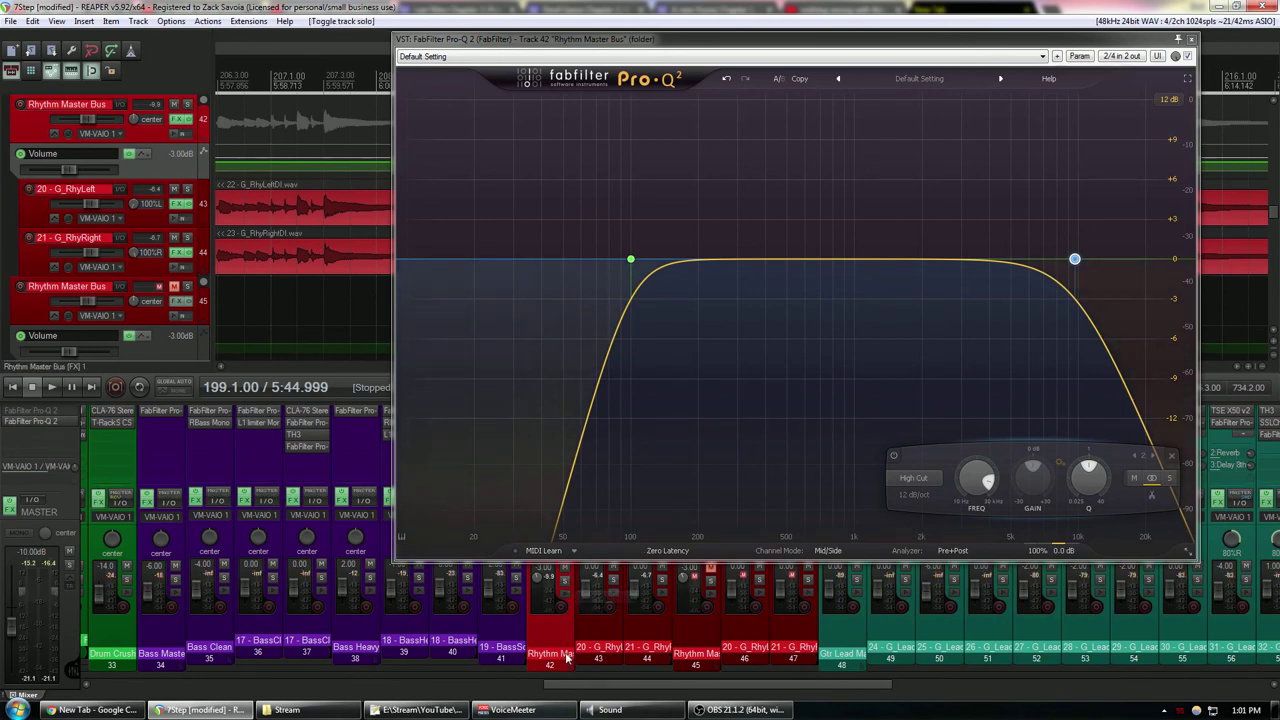
- Add a bell boost of about 2.3 dB near 1.3 kHz with a Q of about 2 to the Rhythm Master Bus EQ during playback
{"action": "left_click", "coordinate": [52, 387]}
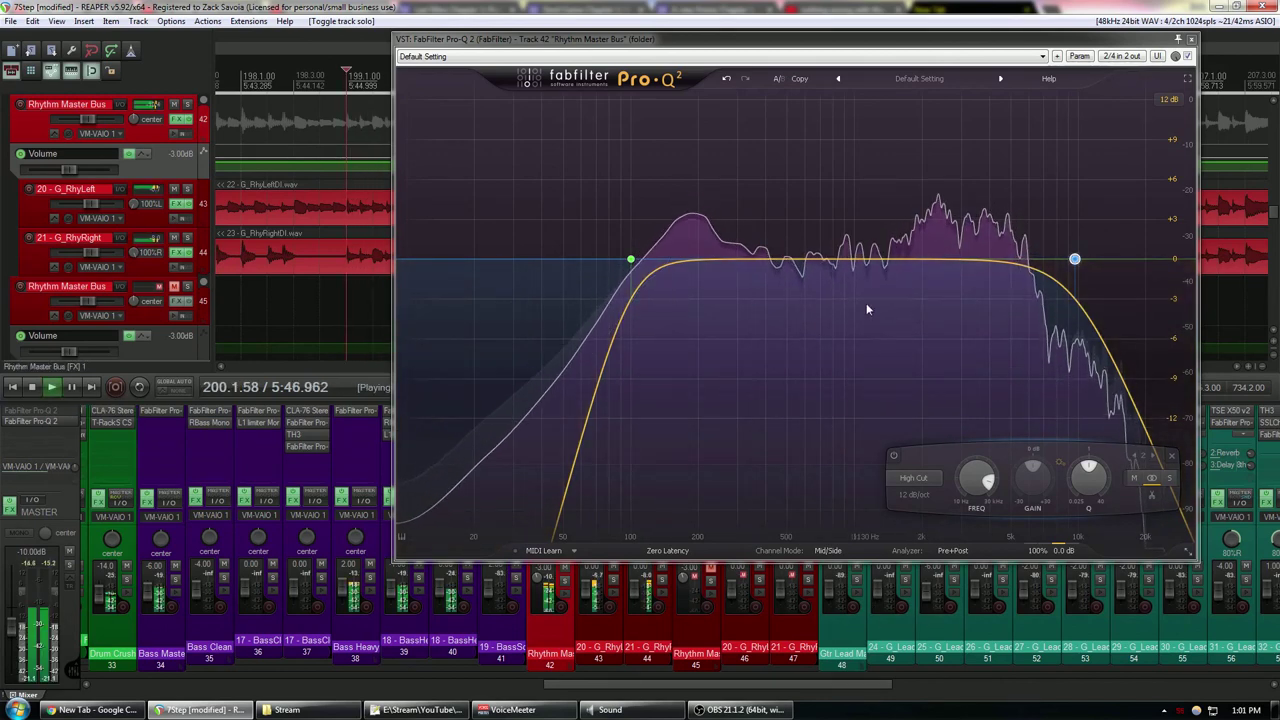
{"action": "left_click_drag", "start_coordinate": [883, 262], "coordinate": [880, 232]}
{"action": "left_click_drag", "start_coordinate": [936, 488], "coordinate": [936, 470]}
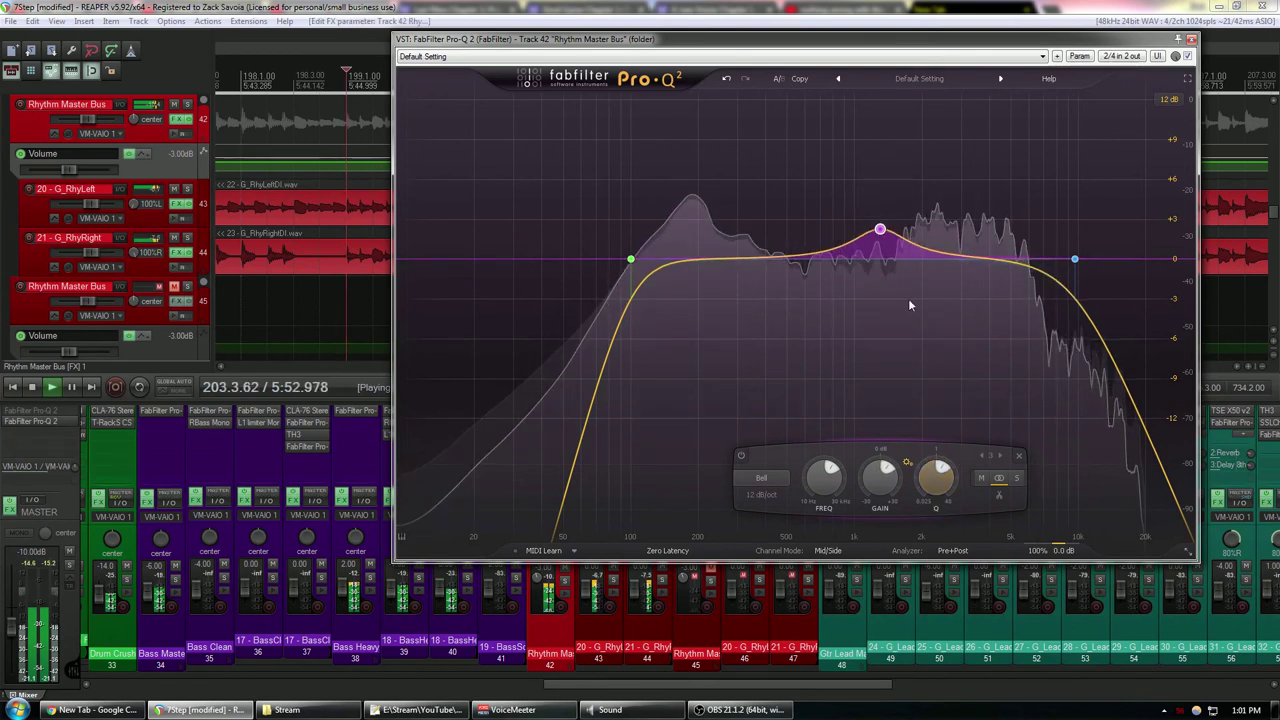
{"action": "left_click_drag", "start_coordinate": [880, 233], "coordinate": [879, 230]}
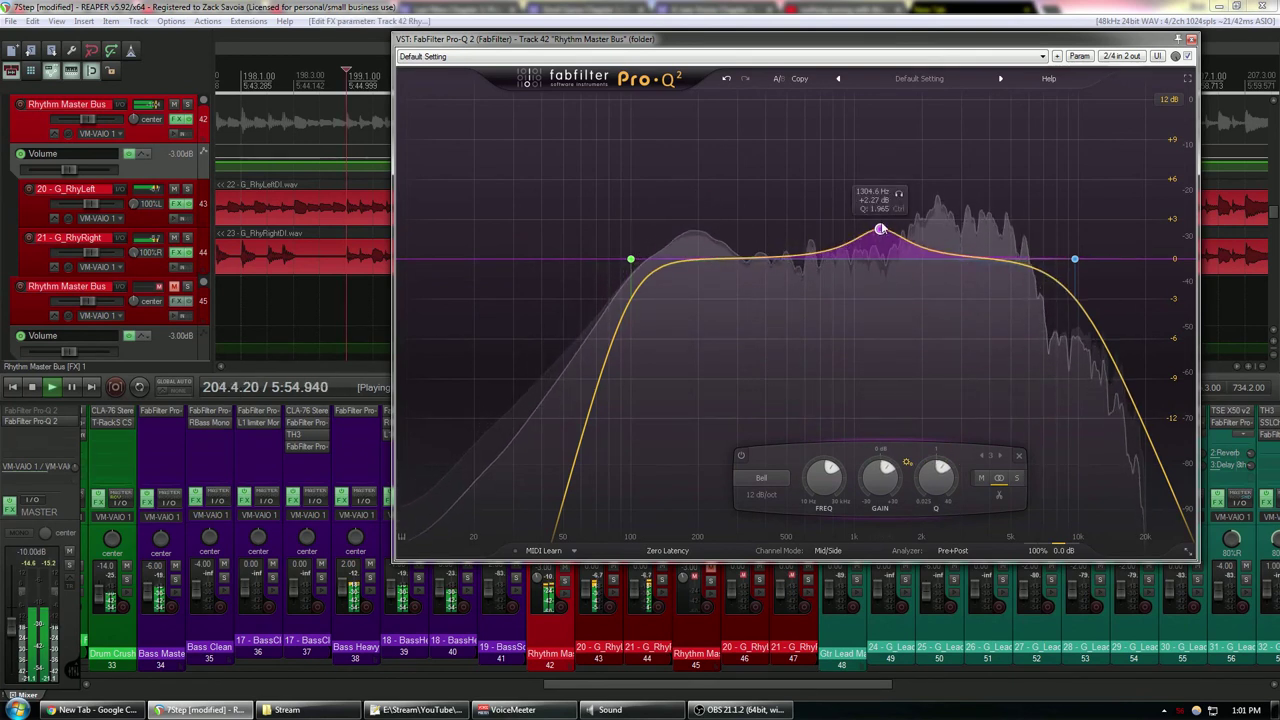
- Try a cut of about 1.5 dB near 5 kHz, remove it, and add a bell boost of about 4.8 dB near 10.4 kHz
{"action": "left_click", "coordinate": [1004, 279]}
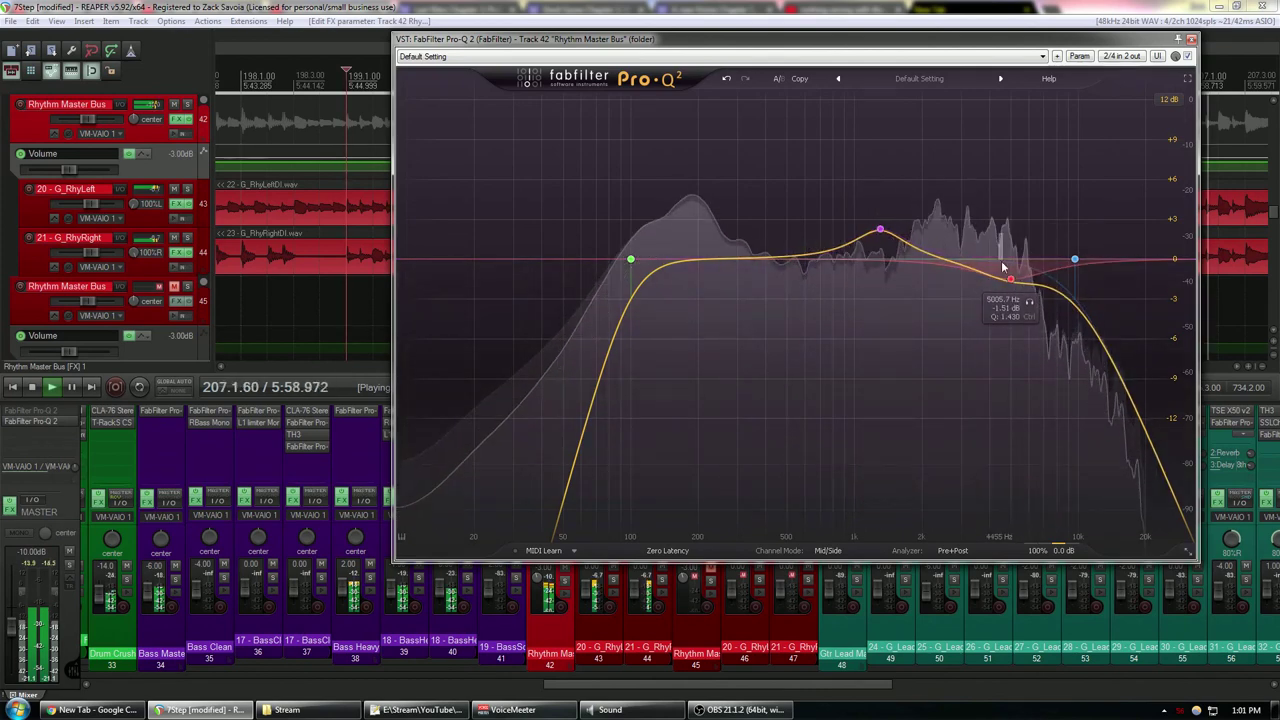
{"action": "double_click", "coordinate": [1011, 279]}
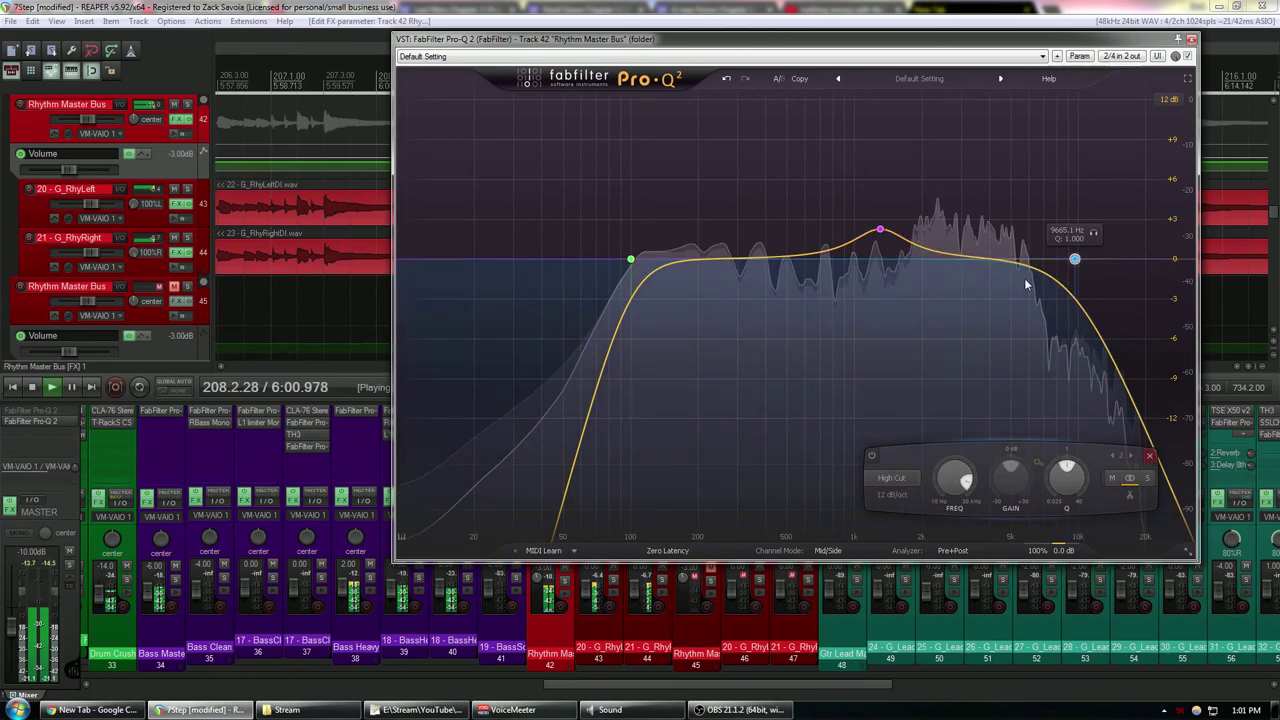
{"action": "left_click_drag", "start_coordinate": [1015, 268], "coordinate": [1083, 197]}
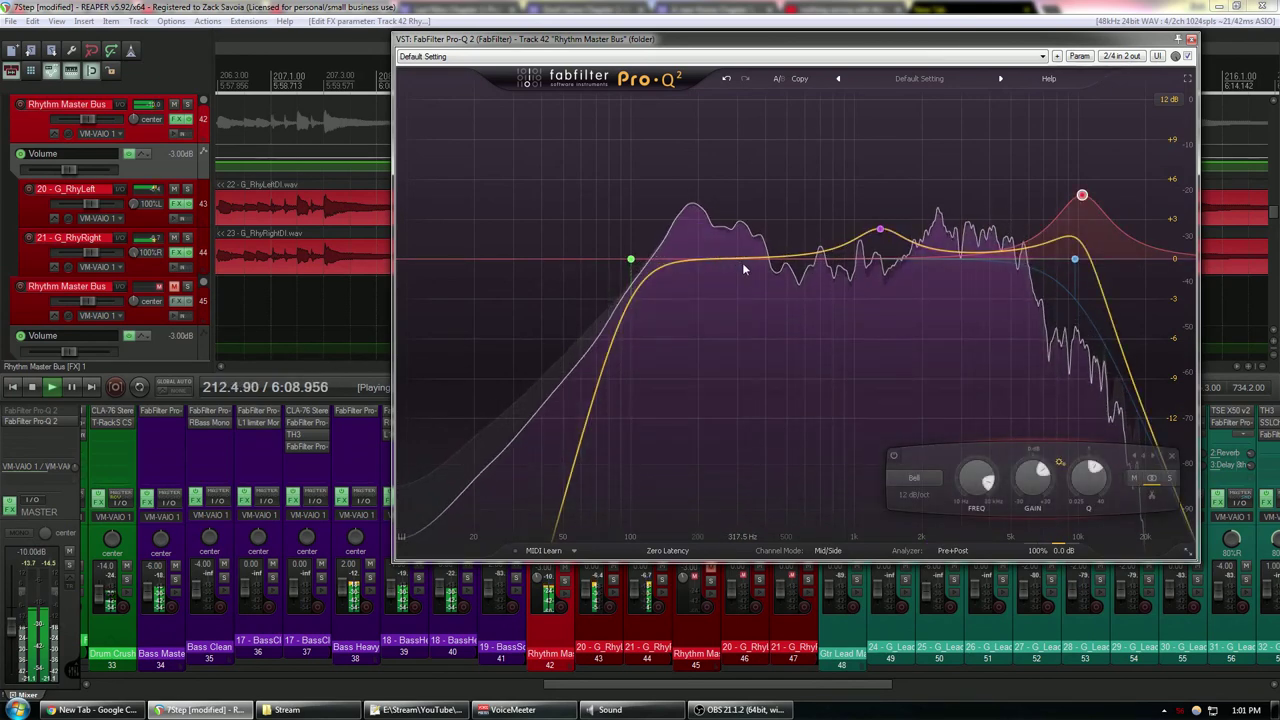
- Add a bell cut of about 2.5 dB near 338 Hz with a Q of about 1.5, and close the EQ
{"action": "left_click_drag", "start_coordinate": [752, 262], "coordinate": [748, 285]}
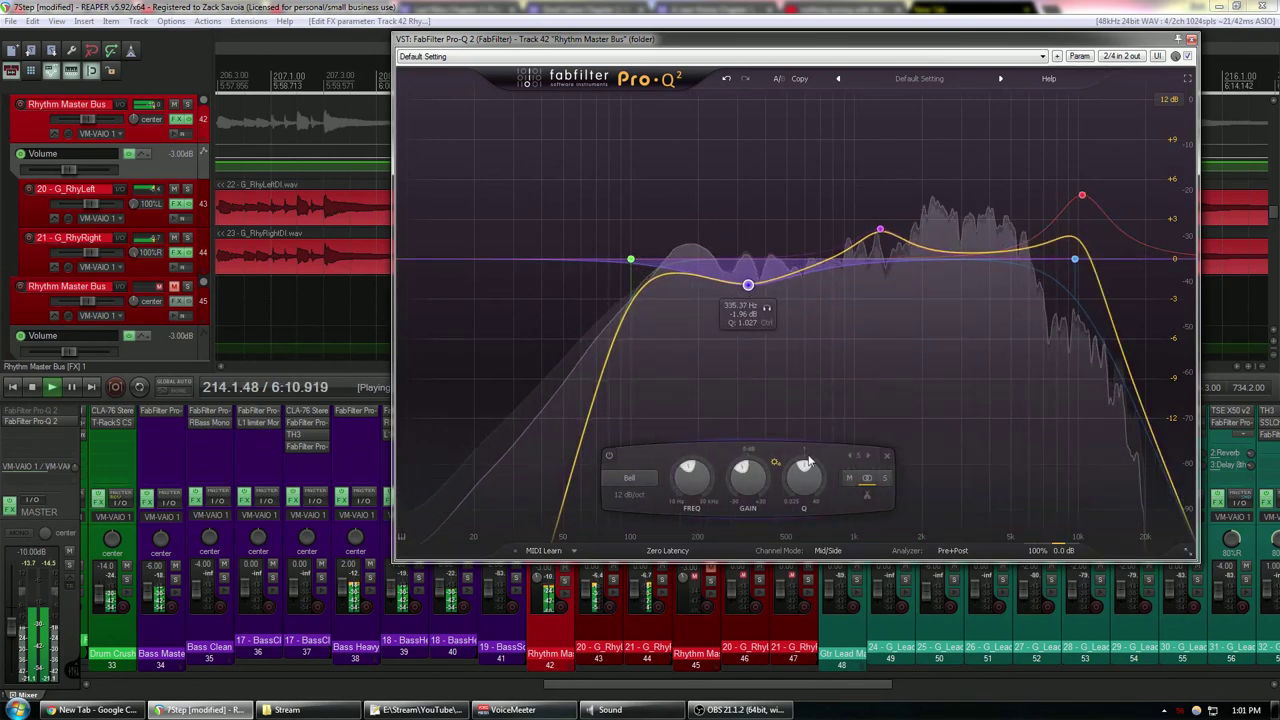
{"action": "left_click_drag", "start_coordinate": [805, 475], "coordinate": [805, 465]}
{"action": "left_click_drag", "start_coordinate": [748, 286], "coordinate": [750, 295]}
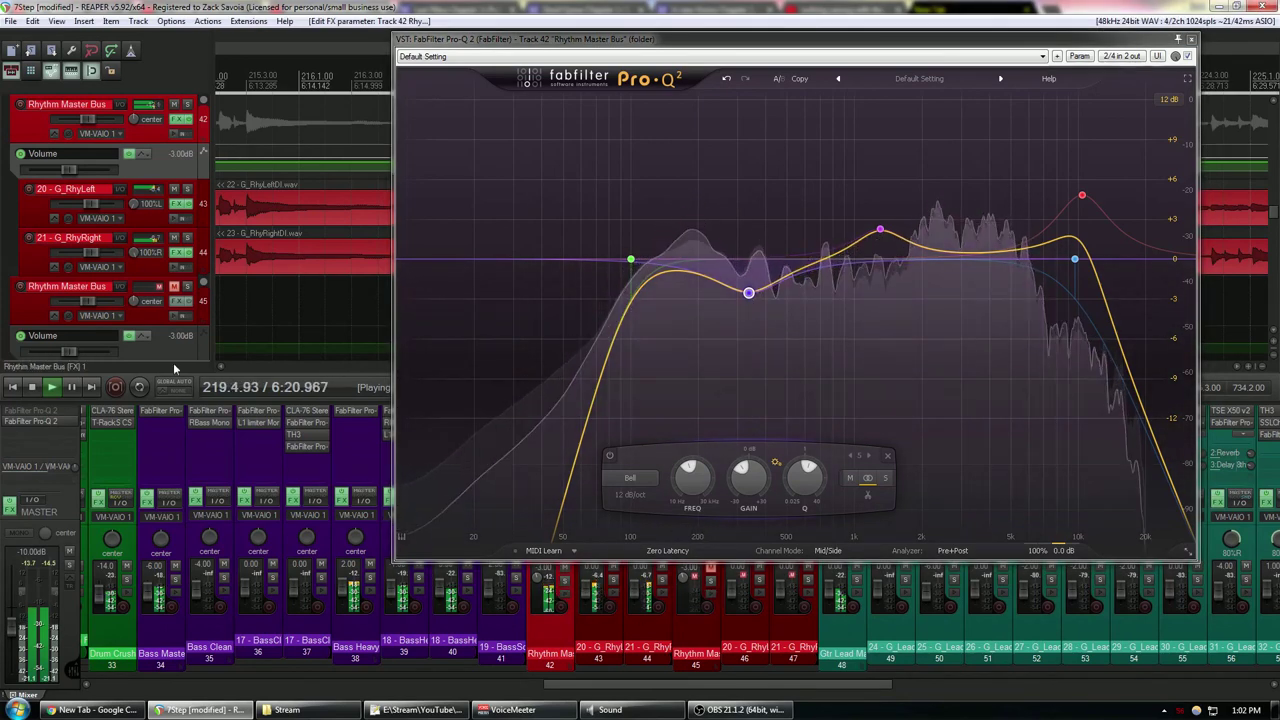
{"action": "left_click", "coordinate": [1191, 39]}
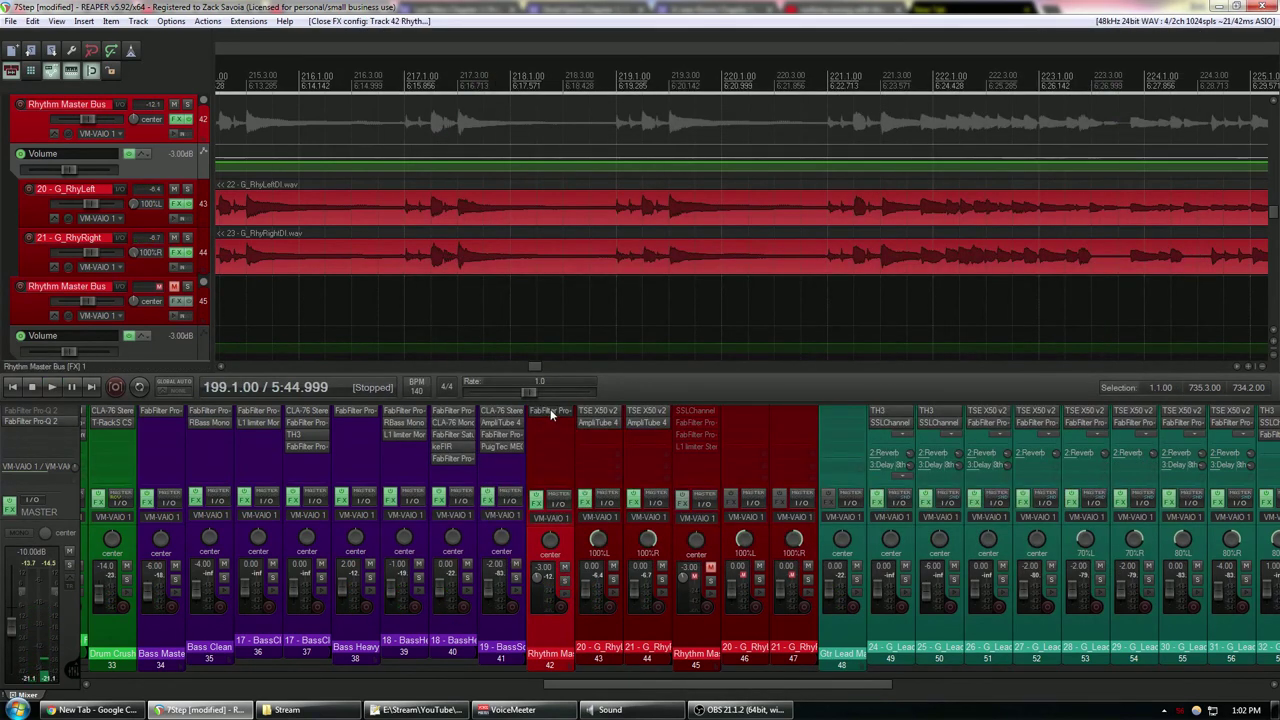
- Reopen the Rhythm Master Bus EQ, examine the three bell bands and the overall curve, and close it
{"action": "left_click", "coordinate": [551, 414]}
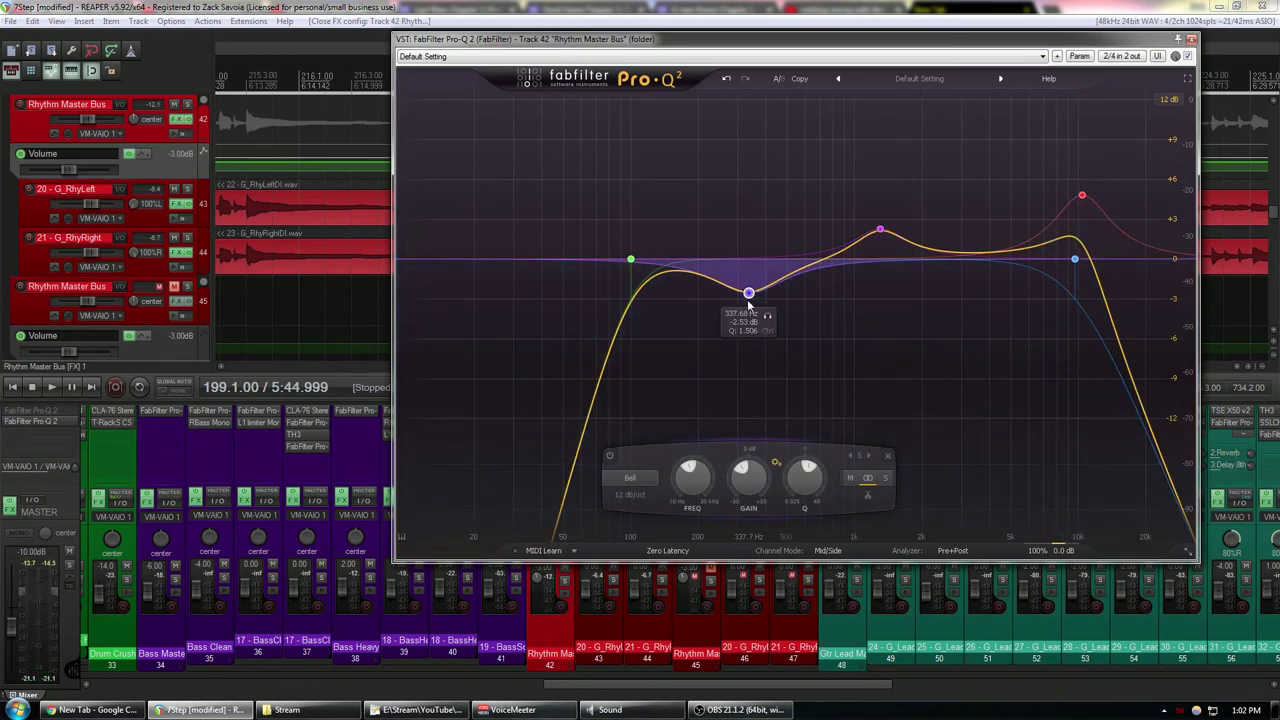
{"action": "left_click_drag", "start_coordinate": [672, 157], "coordinate": [946, 376]}
{"action": "left_click_drag", "start_coordinate": [1017, 118], "coordinate": [1118, 242]}
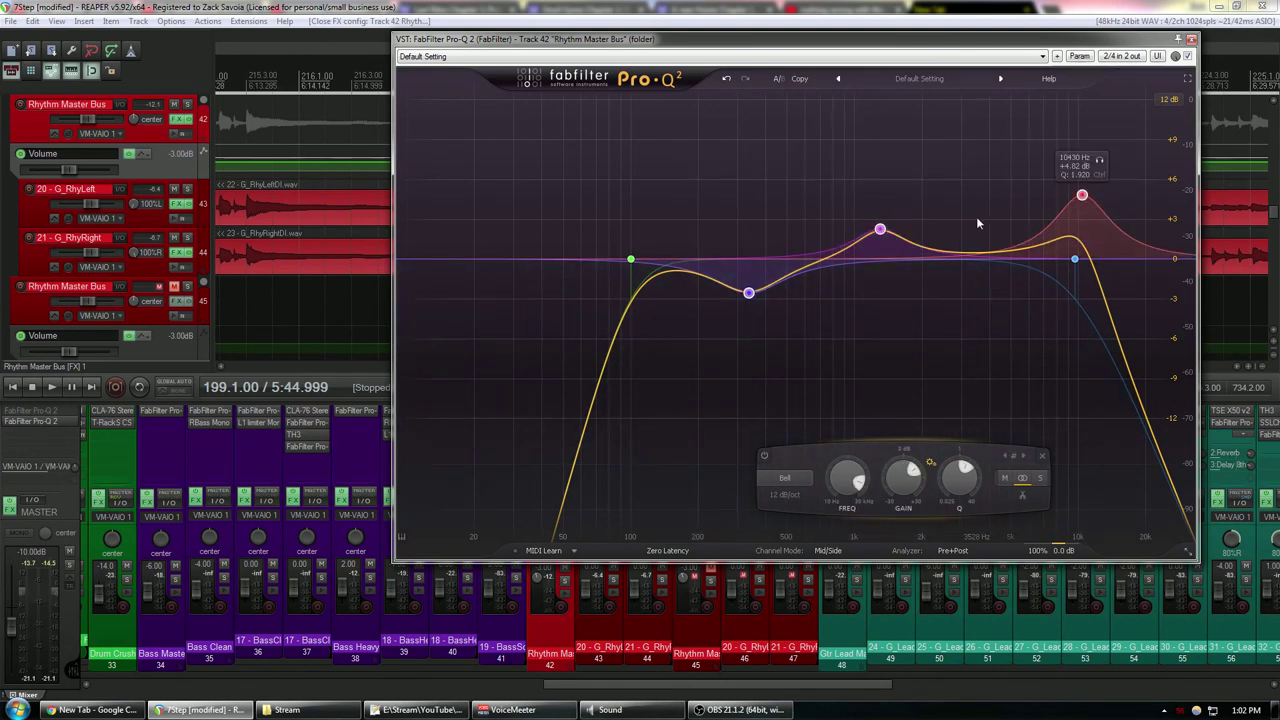
{"action": "left_click_drag", "start_coordinate": [1168, 41], "coordinate": [1131, 72]}
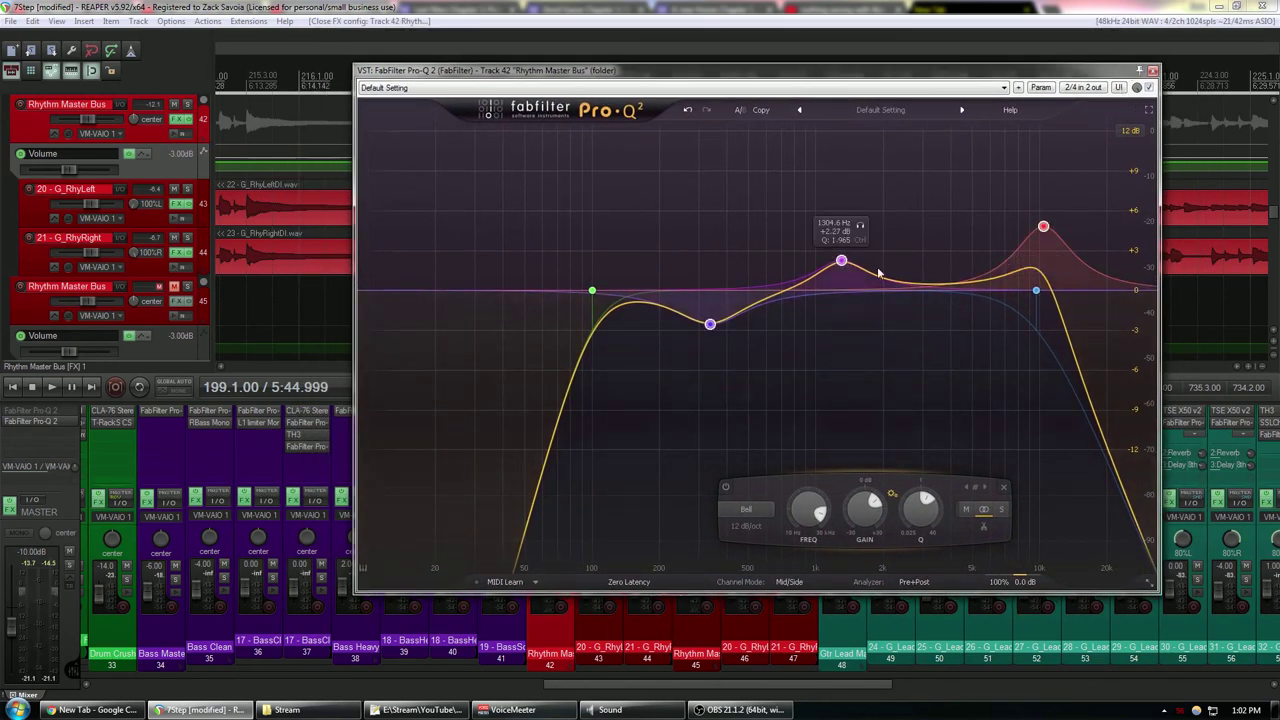
{"action": "left_click", "coordinate": [1153, 72]}
- Solo the G_LeadSoloDI track, play the lead from bar 249, and stop
{"action": "left_click", "coordinate": [940, 648]}
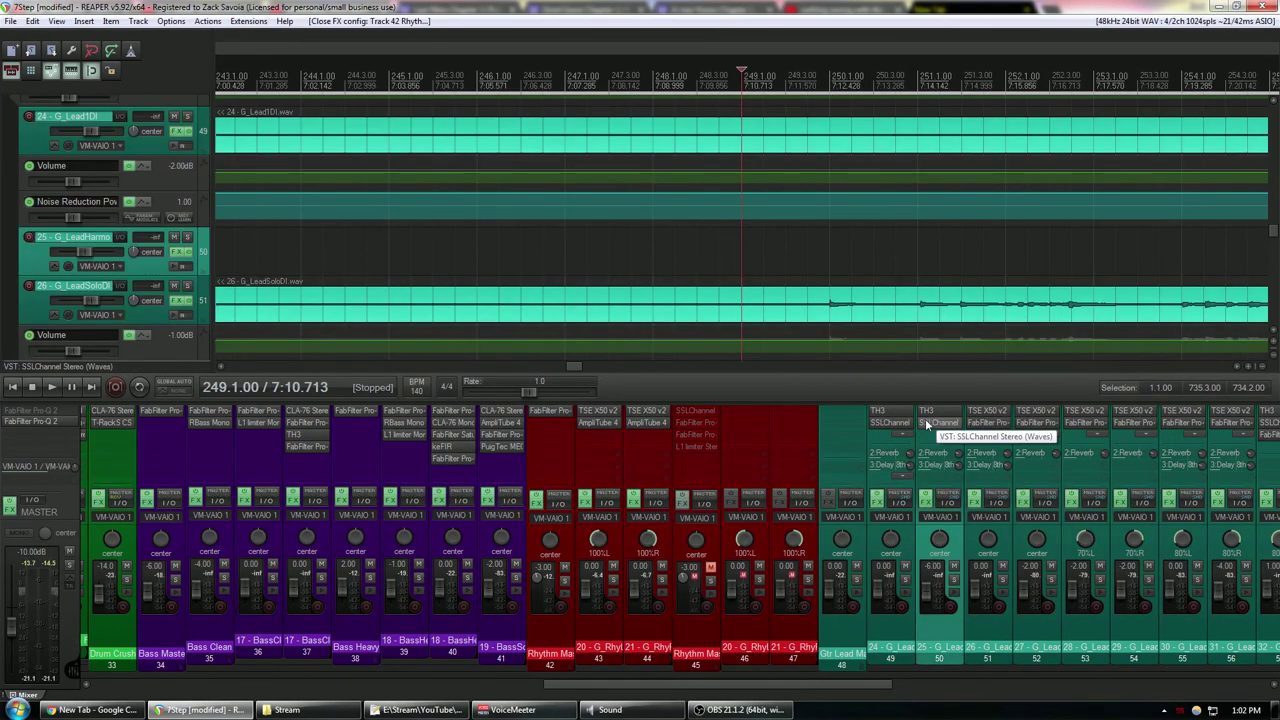
{"action": "left_click", "coordinate": [1004, 588]}
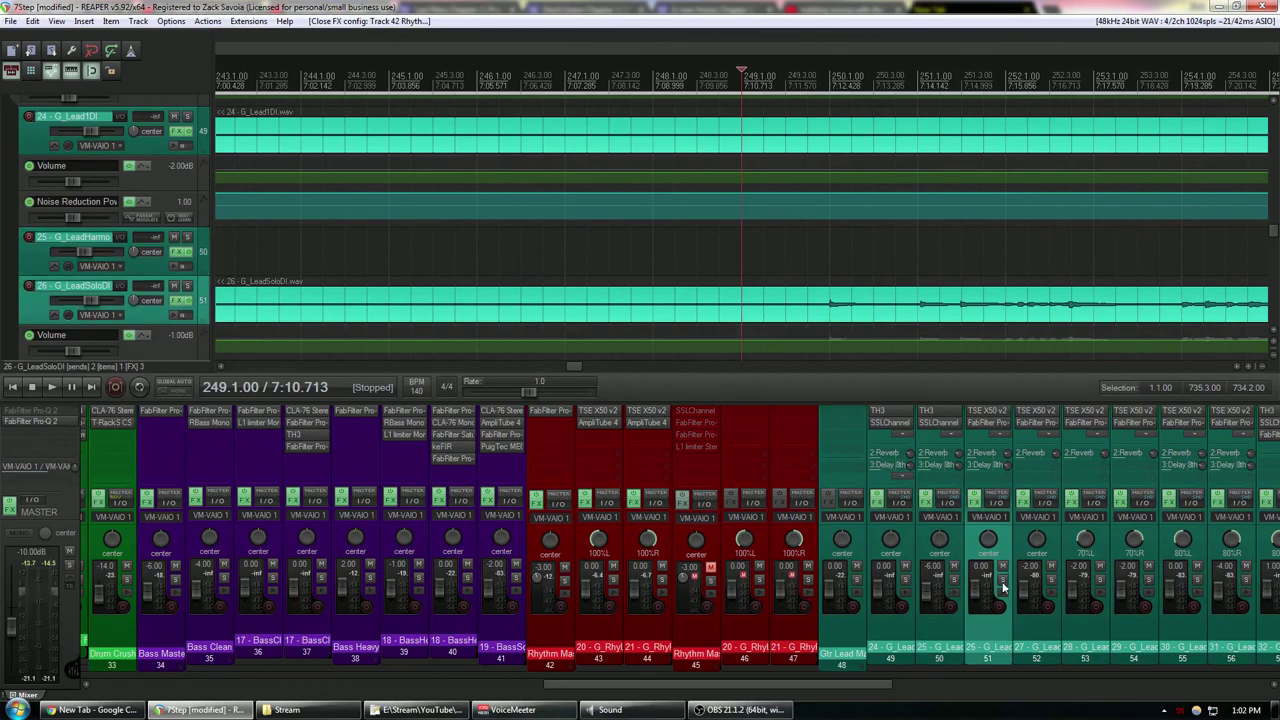
{"action": "left_click", "coordinate": [1004, 588]}
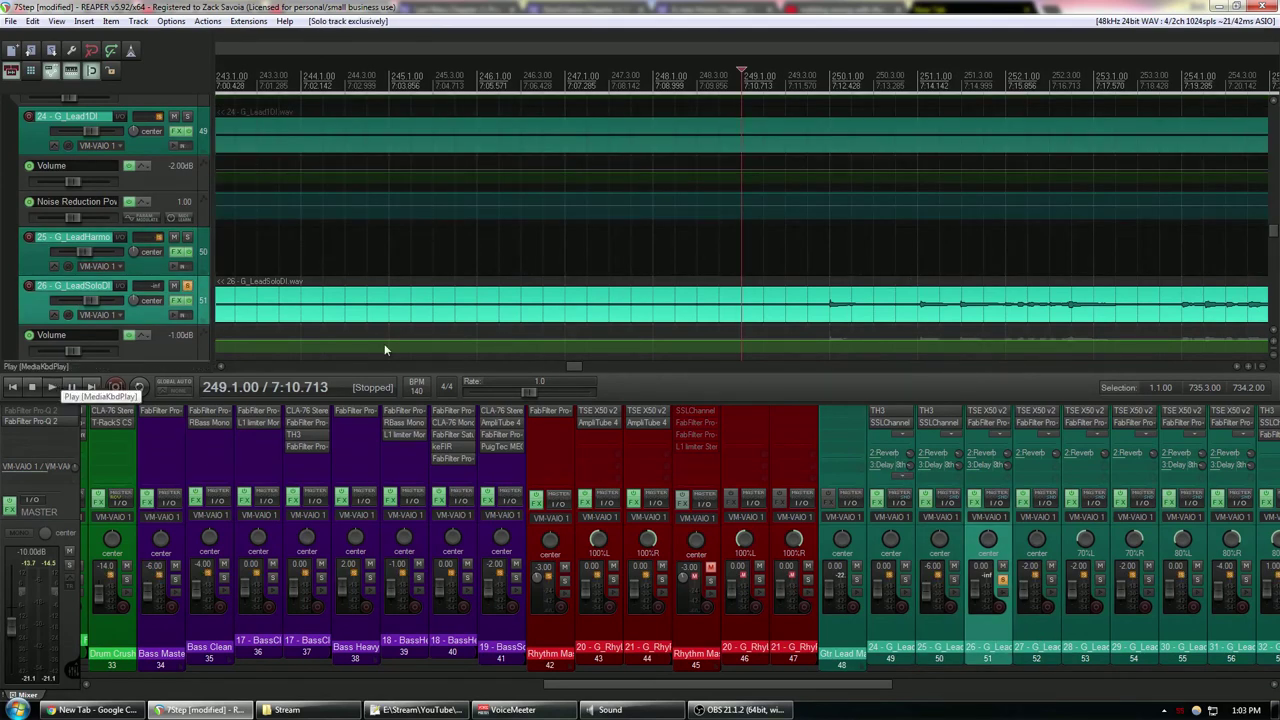
{"action": "key", "text": "space"}
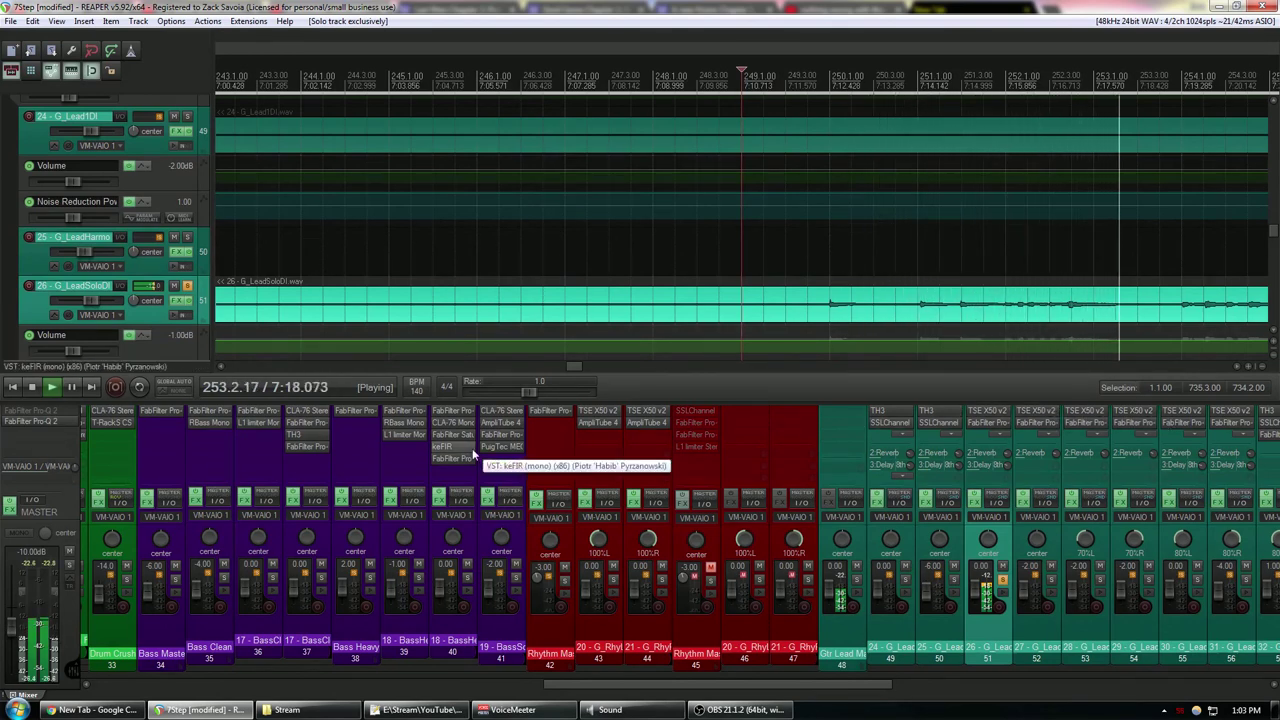
{"action": "left_click", "coordinate": [34, 392]}
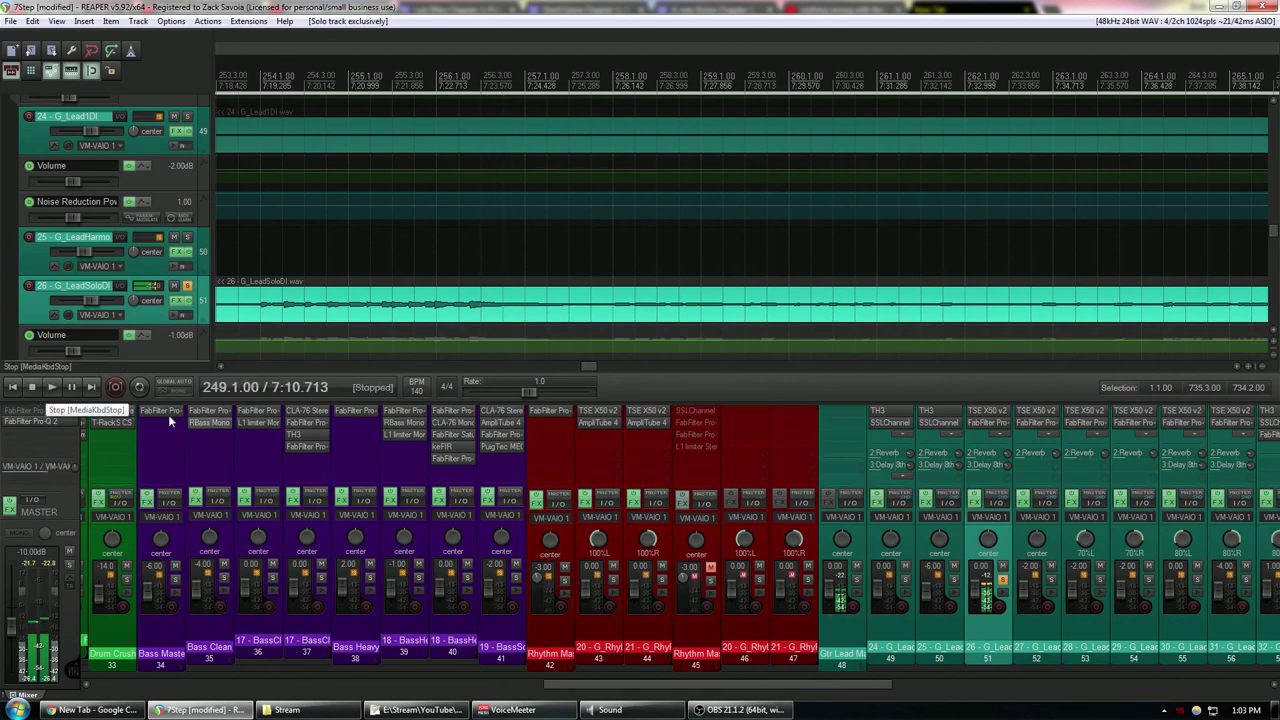
- Compare FabFilter Pro-Q 2 on the G_LeadSoloDI track bypassed and enabled during playback, stop, and close the EQ
{"action": "left_click", "coordinate": [982, 421]}
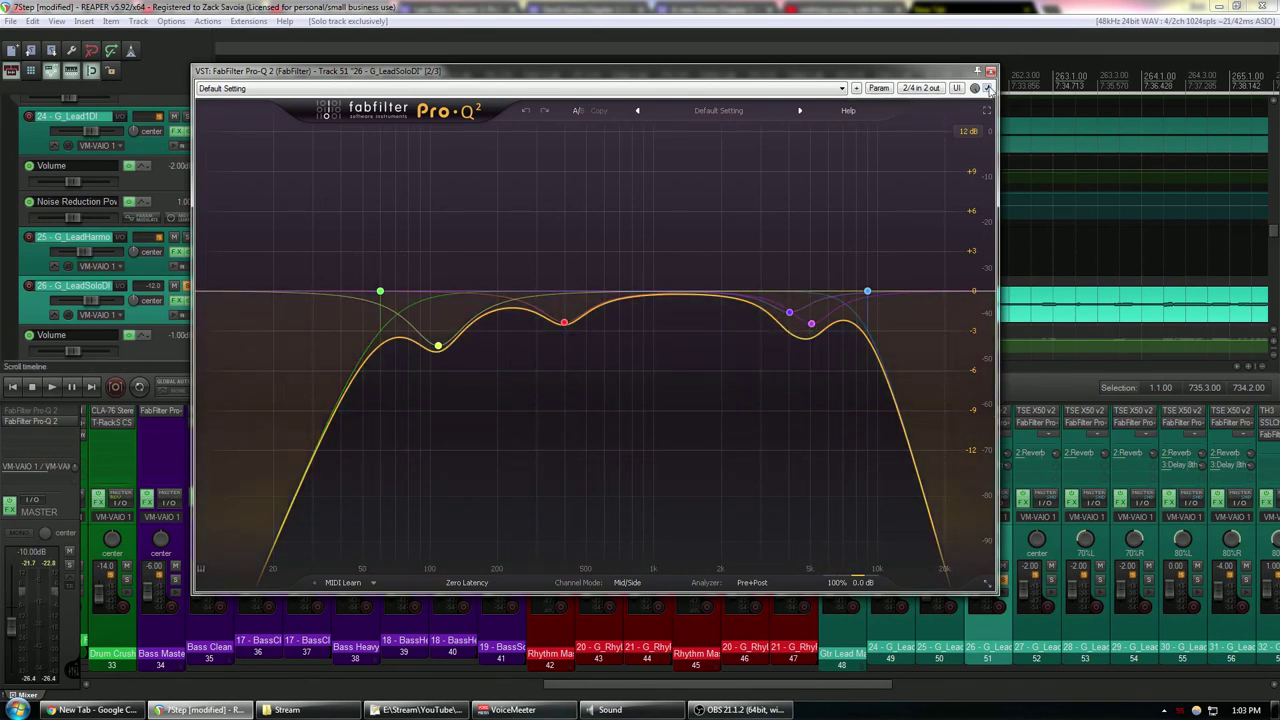
{"action": "left_click", "coordinate": [52, 388]}
{"action": "left_click", "coordinate": [987, 88]}
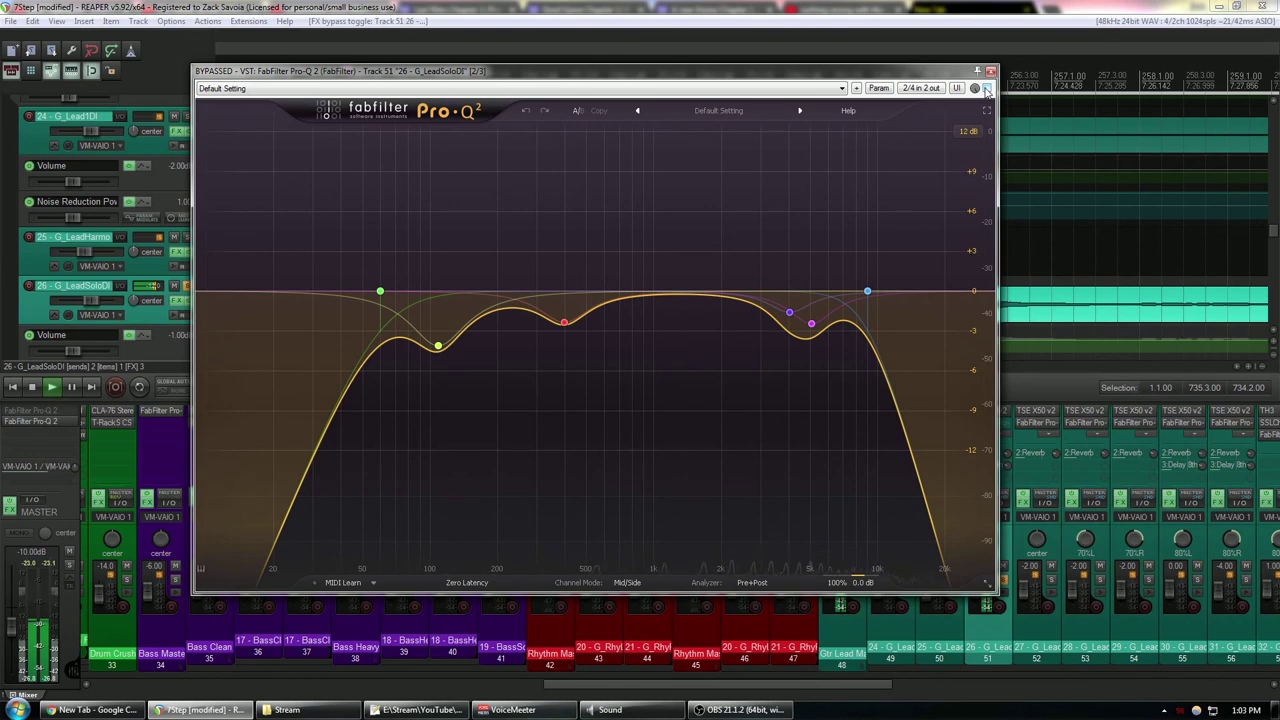
{"action": "left_click", "coordinate": [987, 88]}
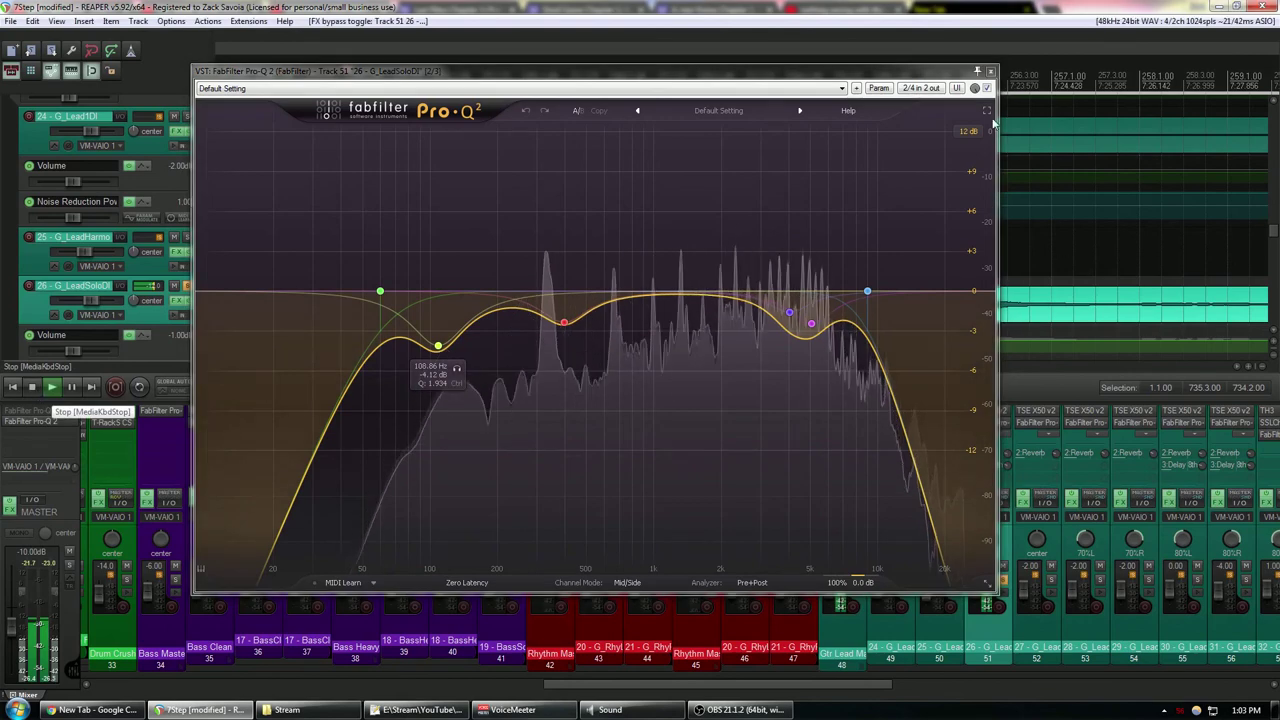
{"action": "left_click", "coordinate": [36, 392]}
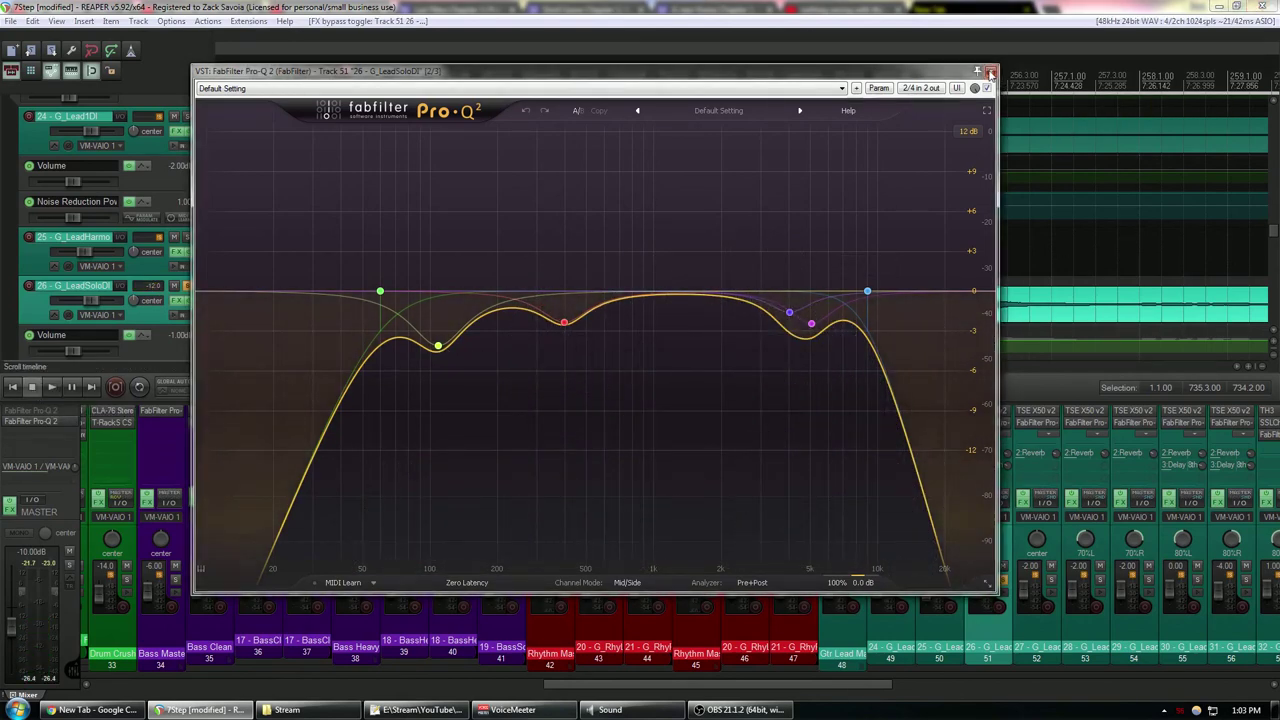
{"action": "left_click", "coordinate": [990, 72]}
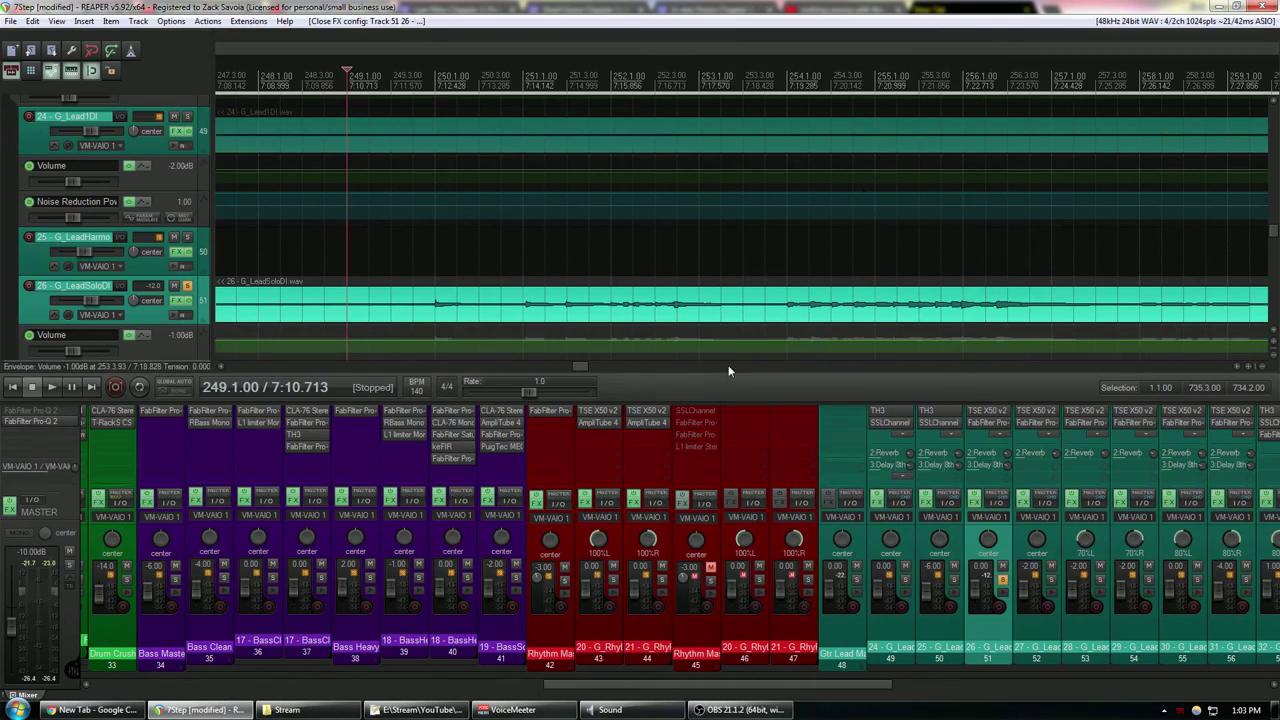
- Solo the Clean Gtr Master Bus and place the play cursor at bar 398 on the clean lead part
{"action": "scroll", "coordinate": [1031, 660], "scroll_direction": "right", "scroll_amount": 10}
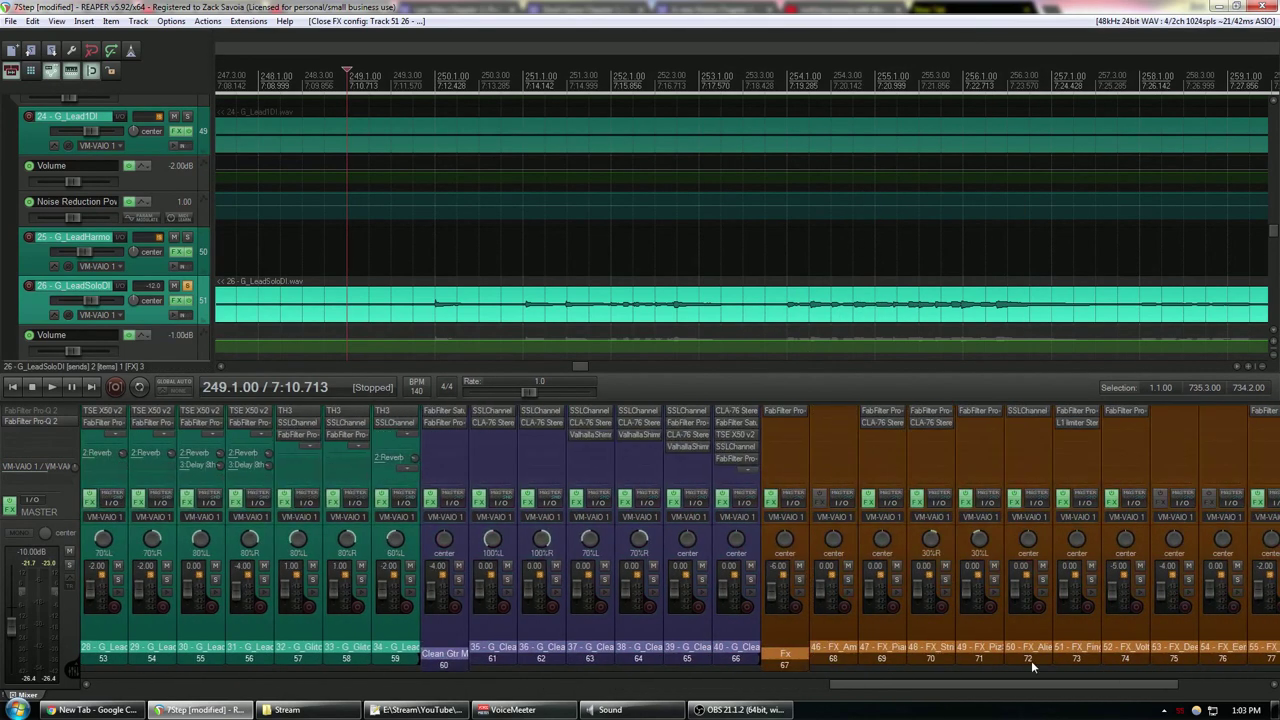
{"action": "left_click", "coordinate": [597, 656]}
{"action": "left_click", "coordinate": [935, 156]}
{"action": "scroll", "coordinate": [935, 156], "scroll_direction": "up", "scroll_amount": 5}
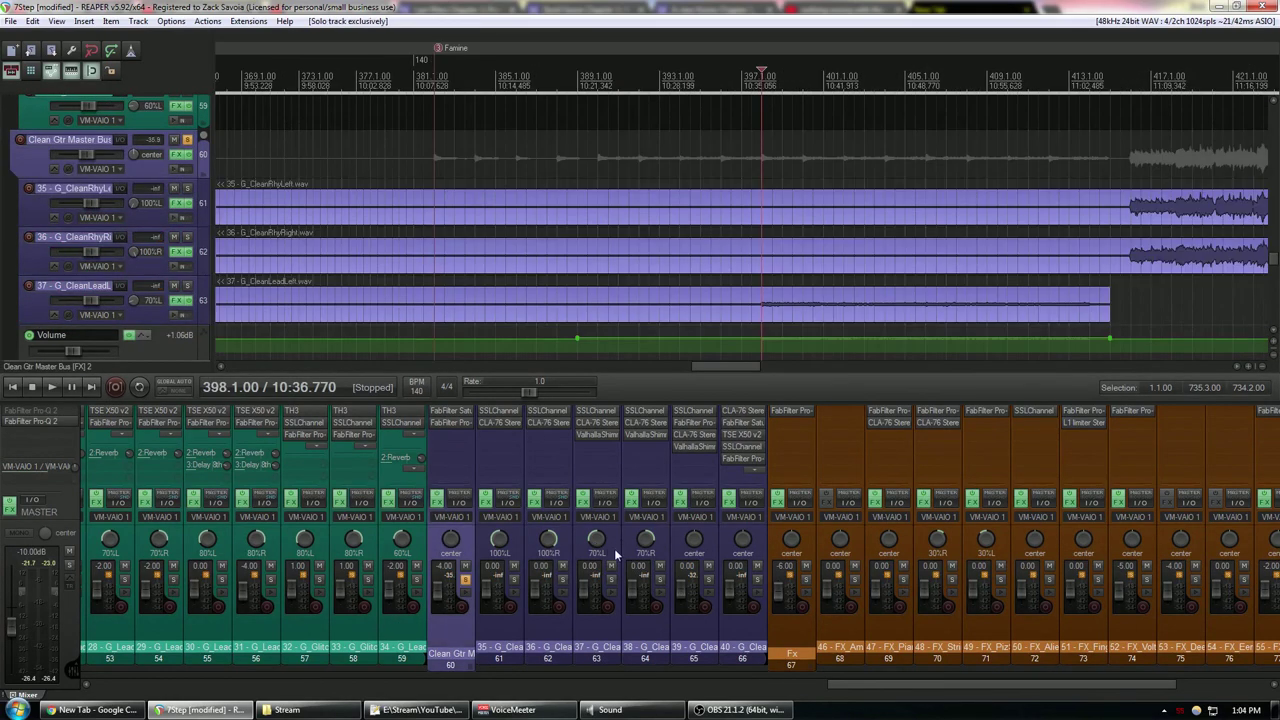
- Compare the clean guitars from bar 398 with the effects on the Clean Gtr Master Bus and tracks 61 to 64 bypassed and enabled
{"action": "left_click", "coordinate": [465, 570]}
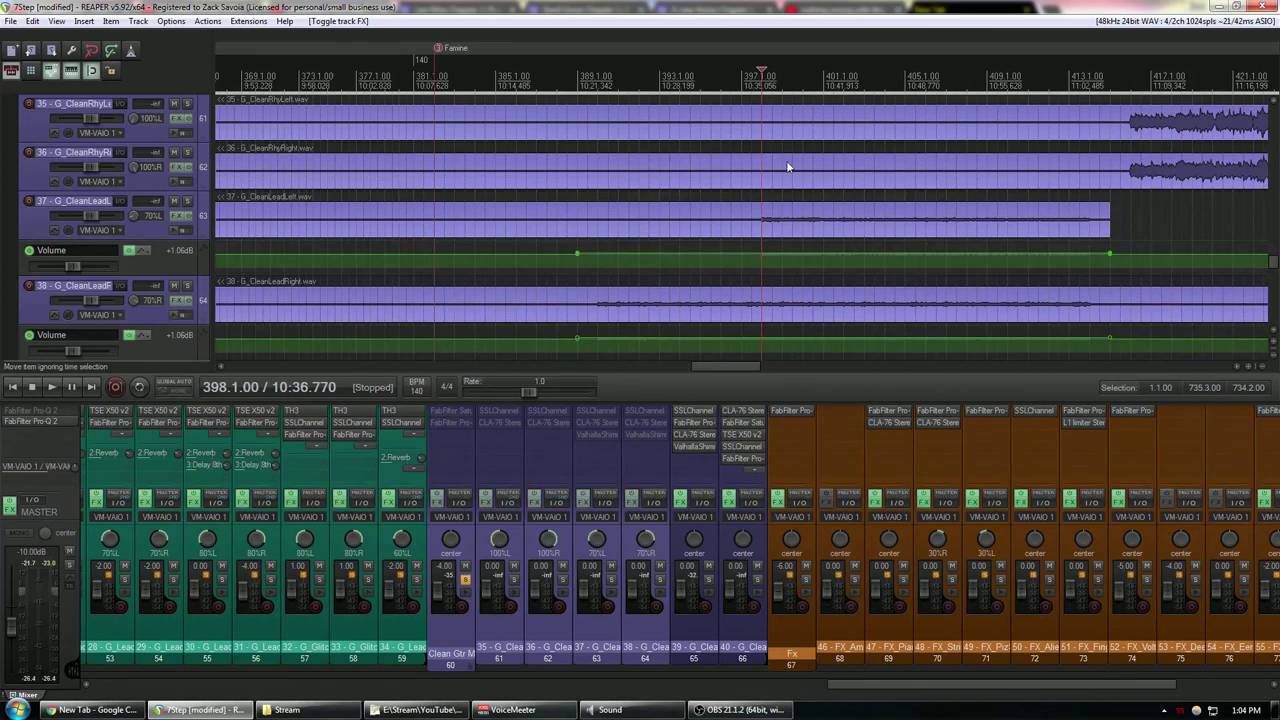
{"action": "key", "text": "space"}
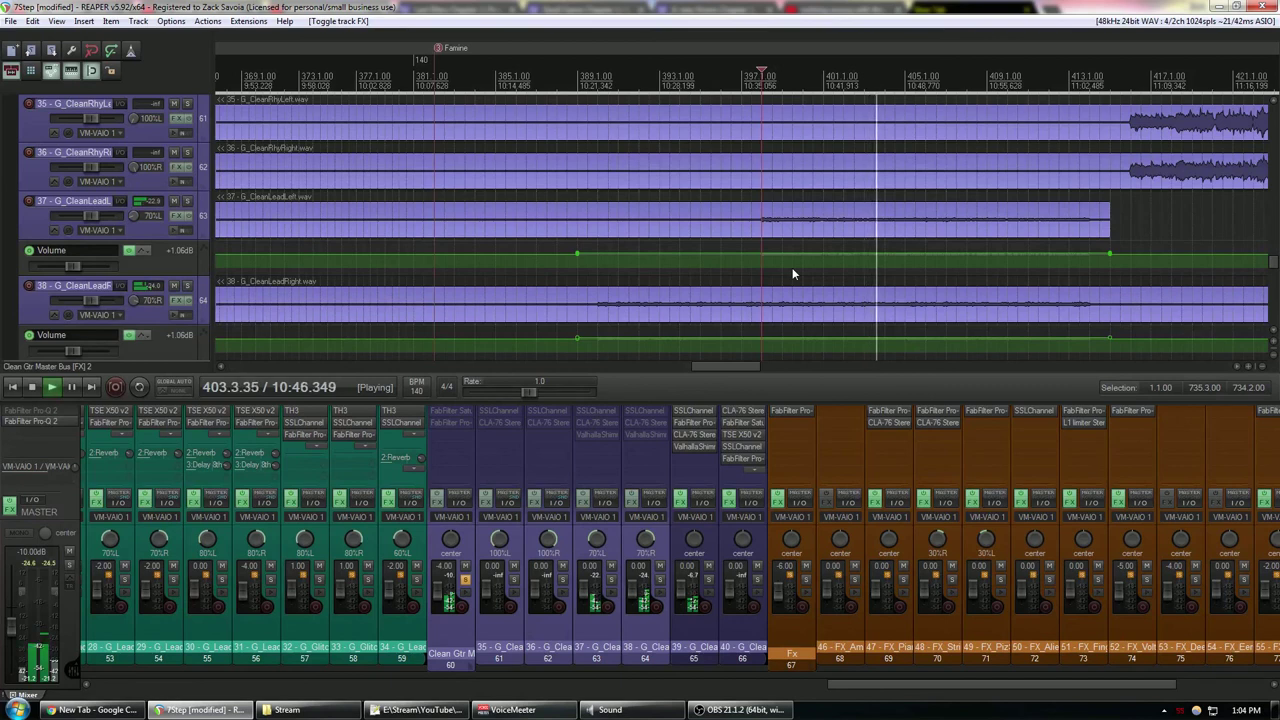
{"action": "key", "text": "space"}
{"action": "left_click", "coordinate": [437, 497], "text": "ctrl"}
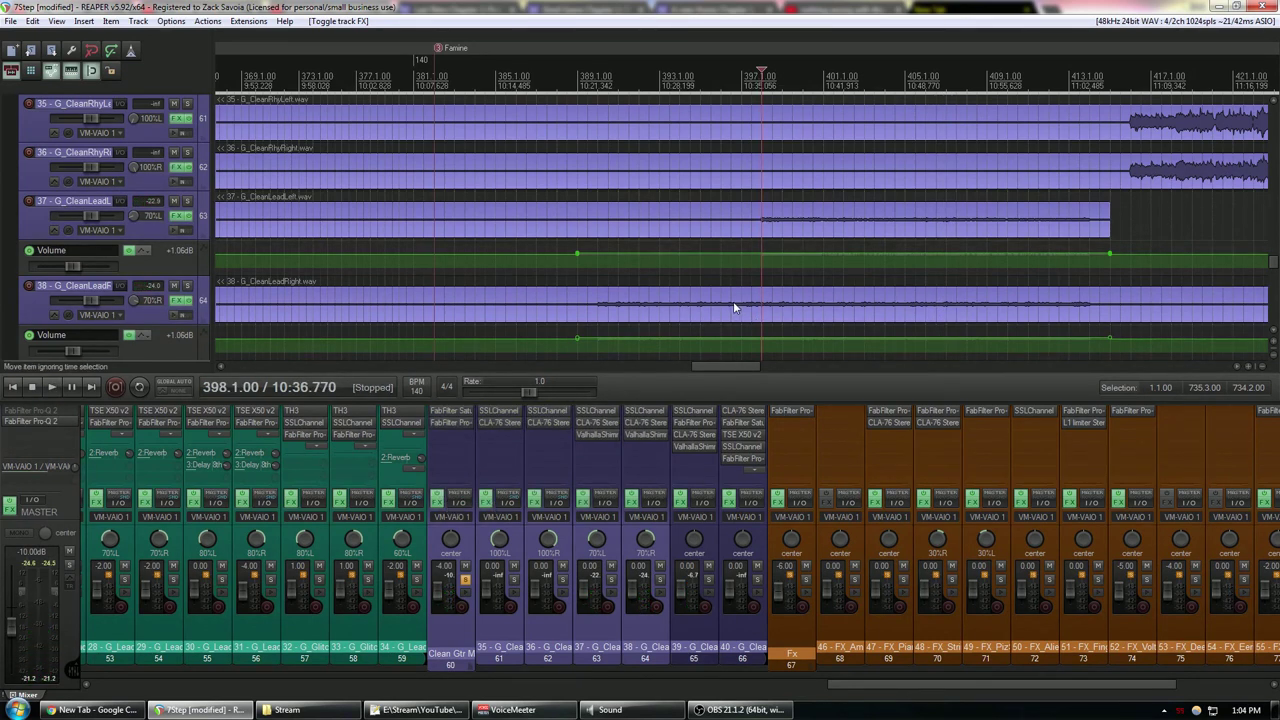
{"action": "key", "text": "space"}
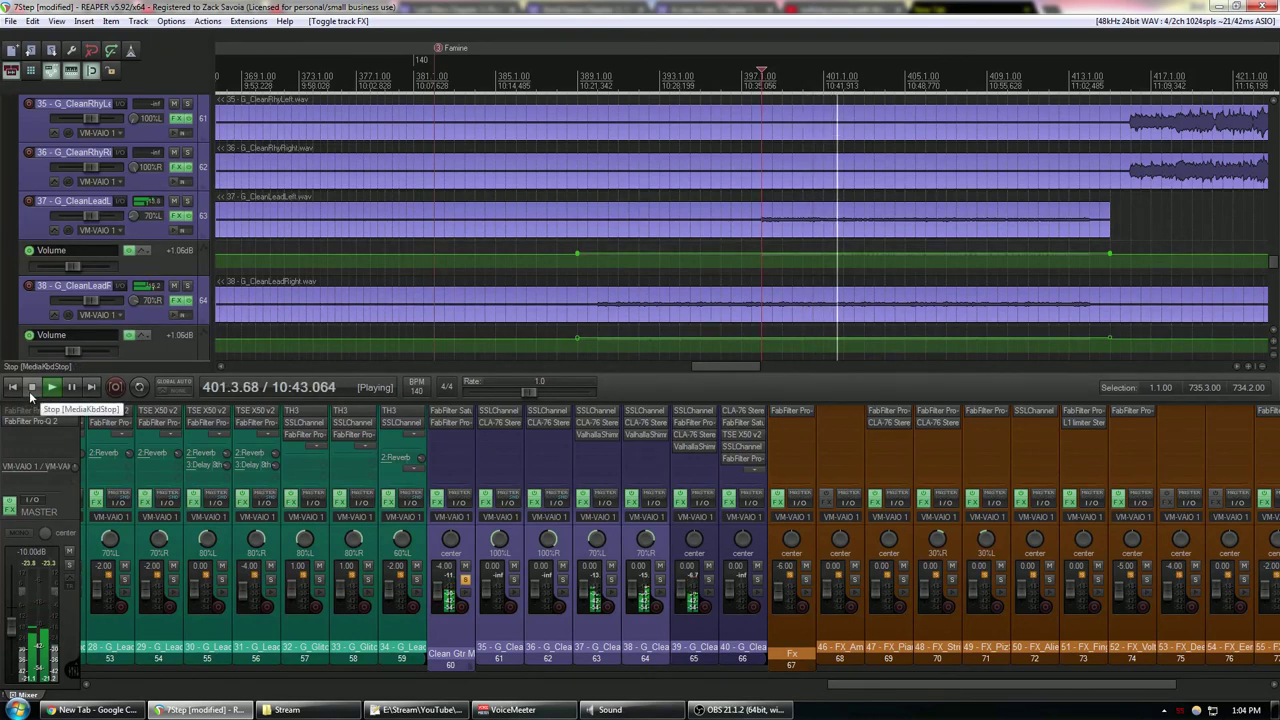
{"action": "key", "text": "space"}
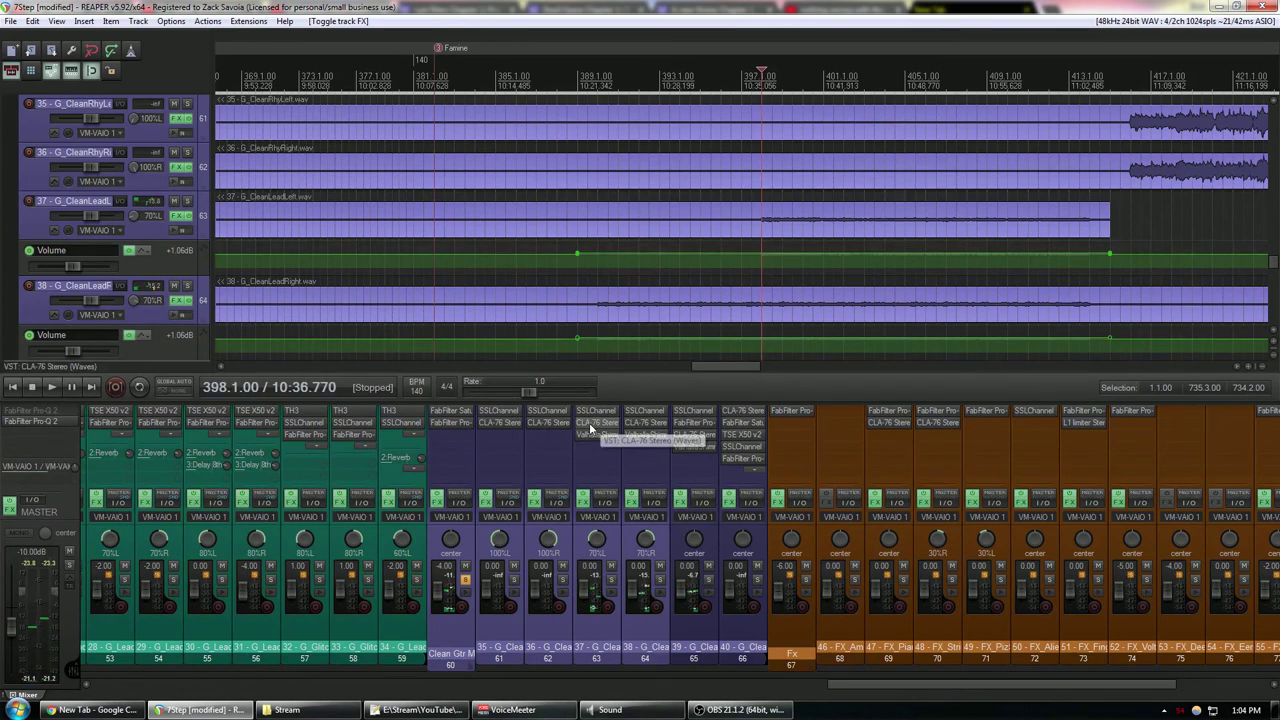
- Check the SSLChannel settings on the G_CleanLeadLeft track, close the plug-in, and view the clean rhythm passage after bar 413
{"action": "left_click", "coordinate": [591, 423]}
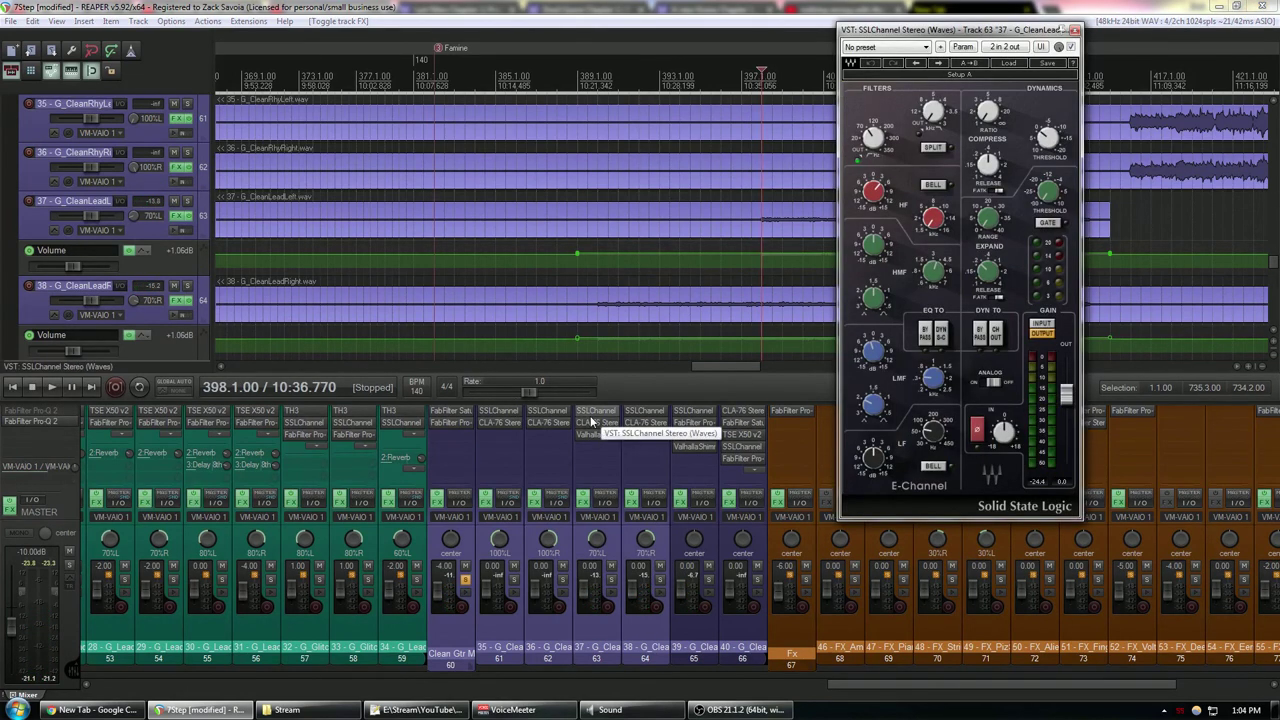
{"action": "left_click", "coordinate": [591, 423]}
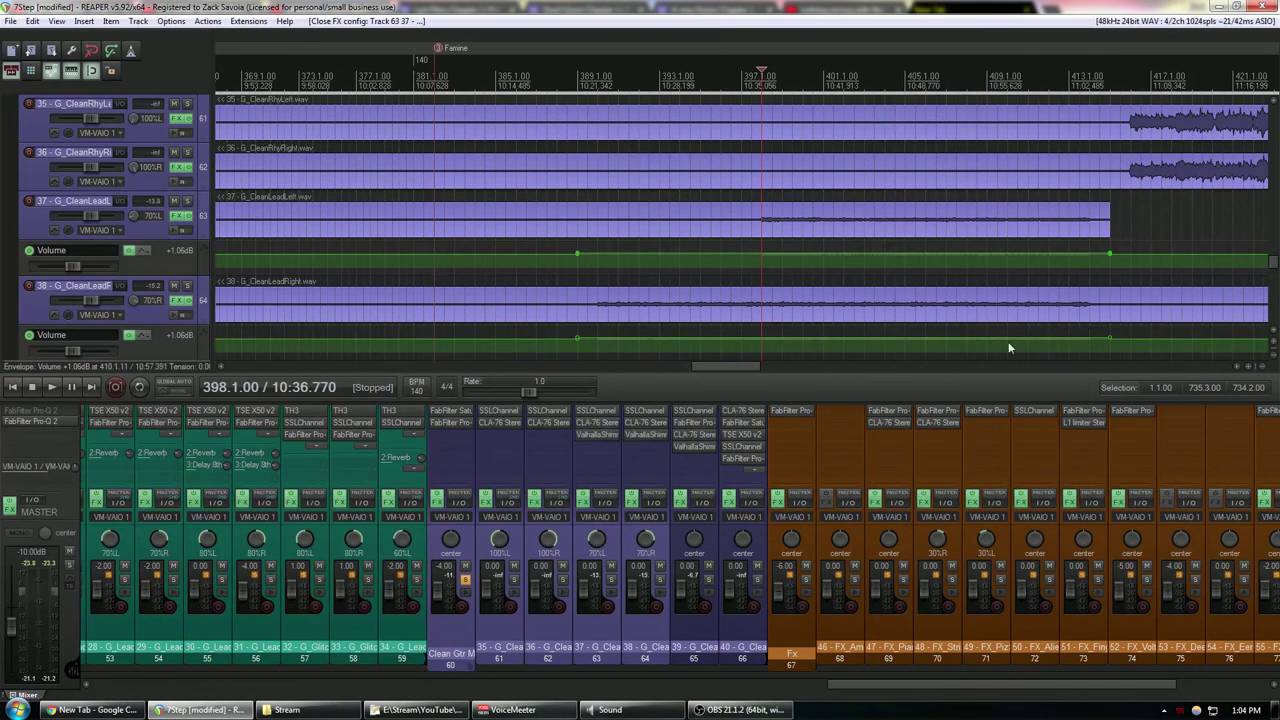
{"action": "left_click_drag", "start_coordinate": [724, 367], "coordinate": [770, 368]}
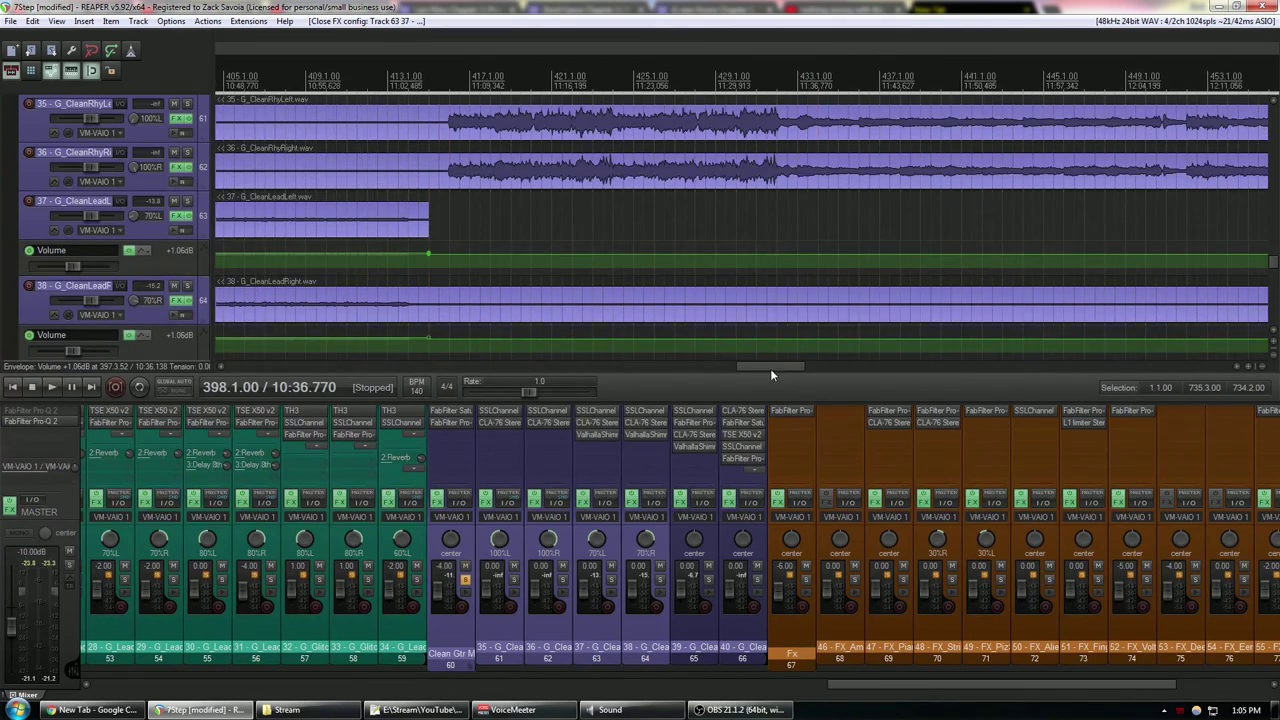
- Unsolo and mute the Rhythm Master Bus on track 42, and unmute the one on track 45 with its effects enabled
{"action": "scroll", "coordinate": [786, 367], "scroll_direction": "down", "scroll_amount": 5}
{"action": "left_click_drag", "start_coordinate": [742, 367], "coordinate": [668, 366]}
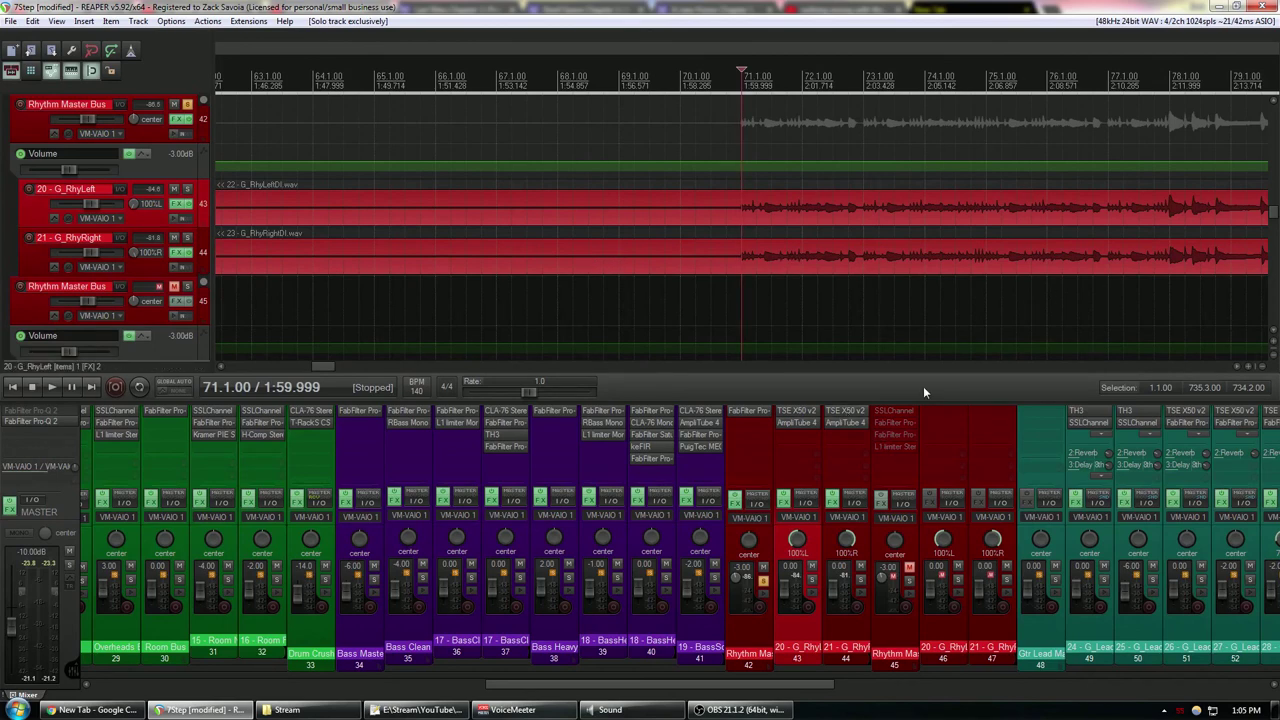
{"action": "left_click", "coordinate": [763, 580]}
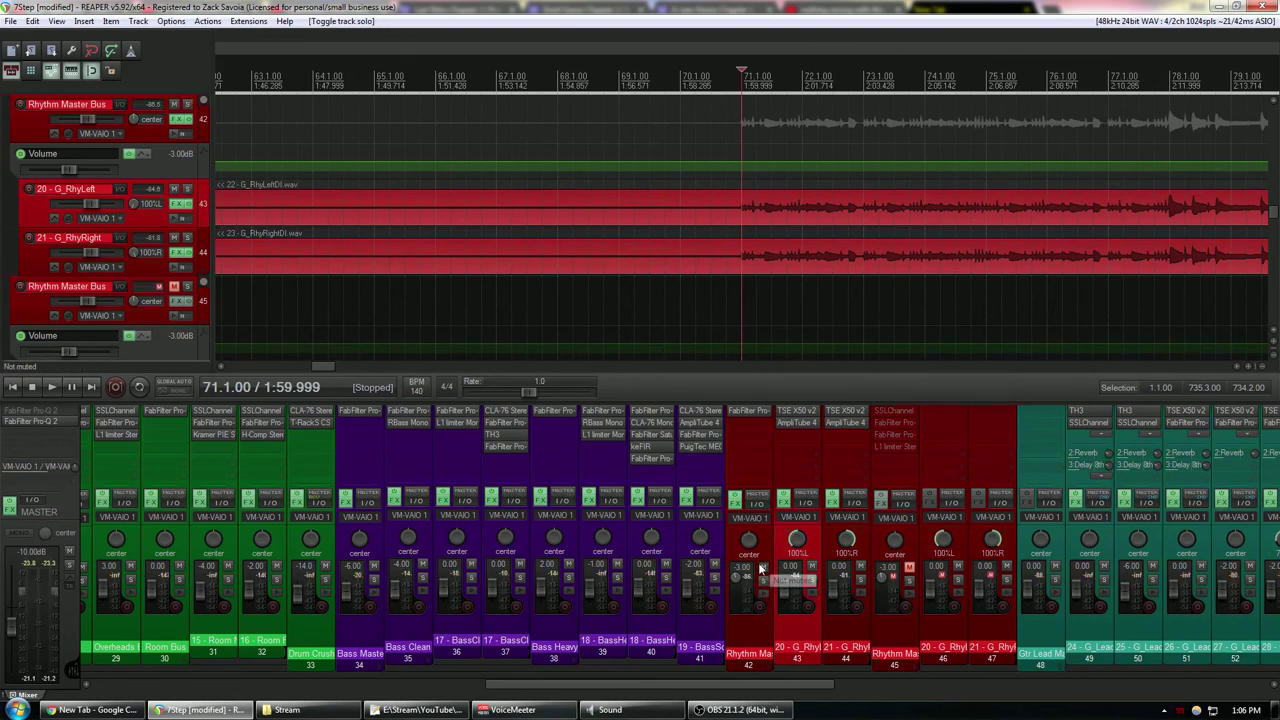
{"action": "left_click", "coordinate": [909, 568]}
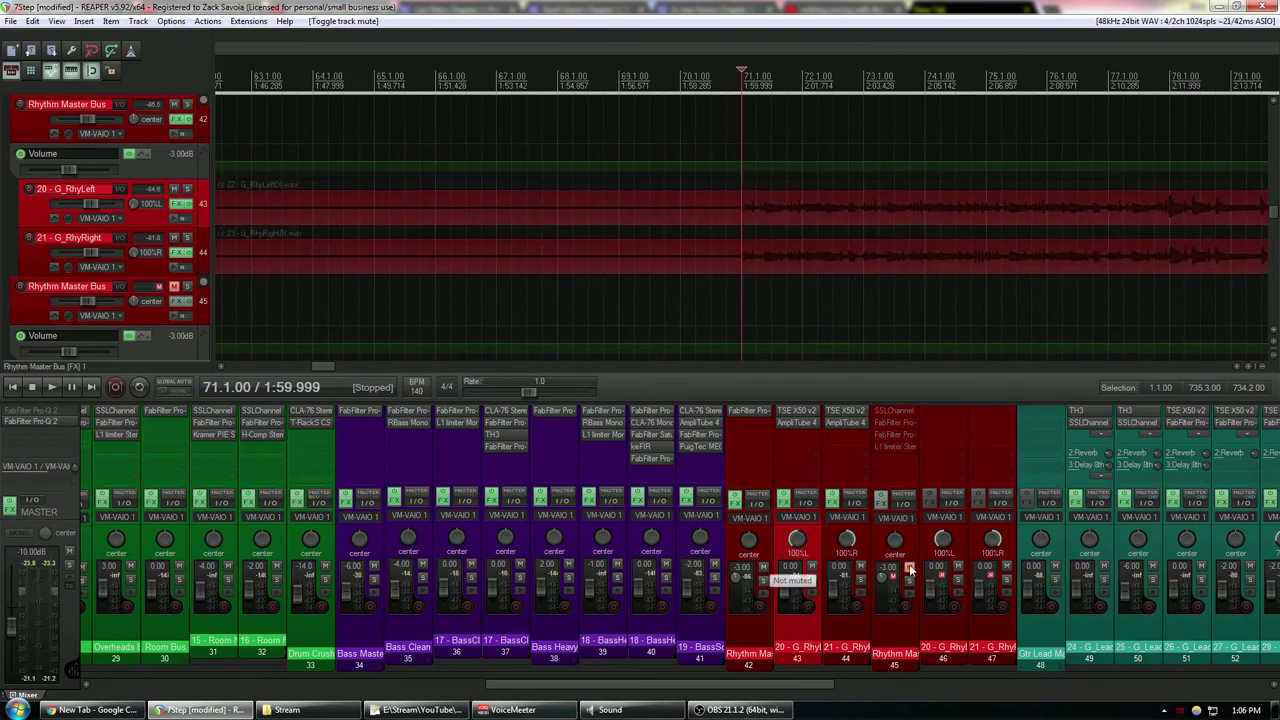
{"action": "left_click", "coordinate": [883, 496]}
{"action": "left_click", "coordinate": [985, 628]}
- Play the full mix from bar 71, compare the Bass Heavy Bus muted and unmuted, and stop playback
{"action": "key", "text": "space"}
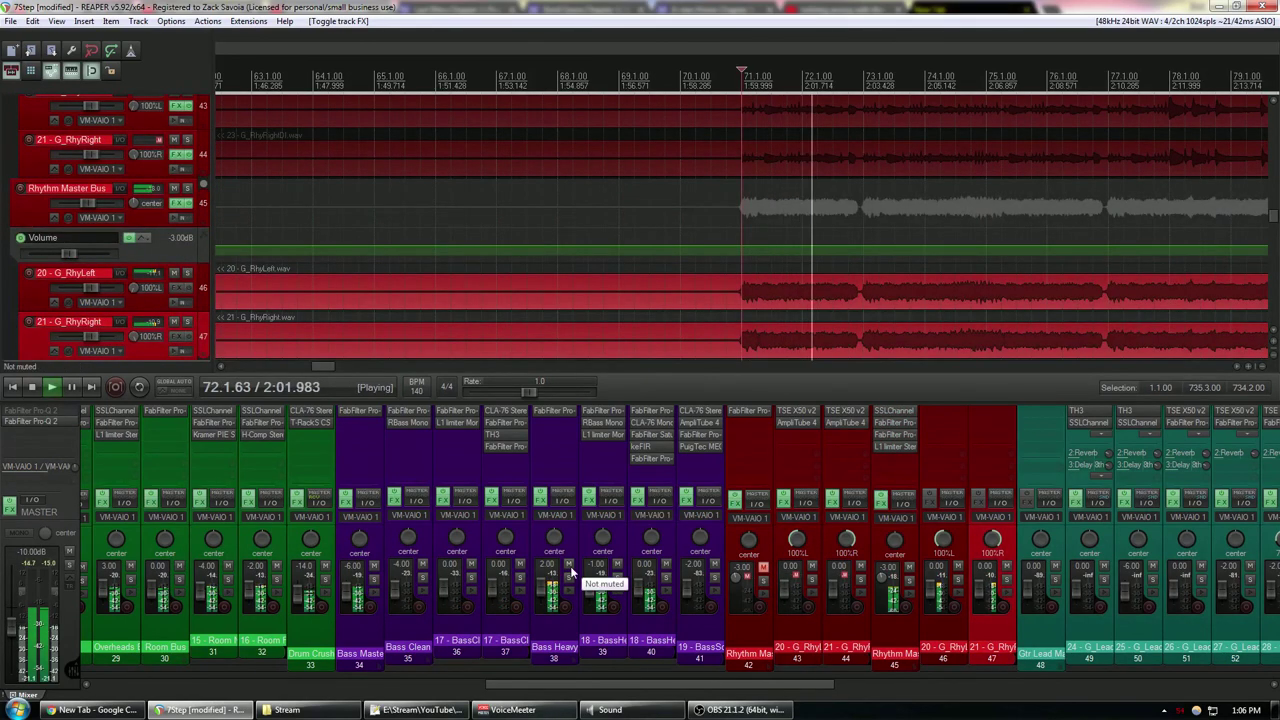
{"action": "left_click", "coordinate": [568, 565]}
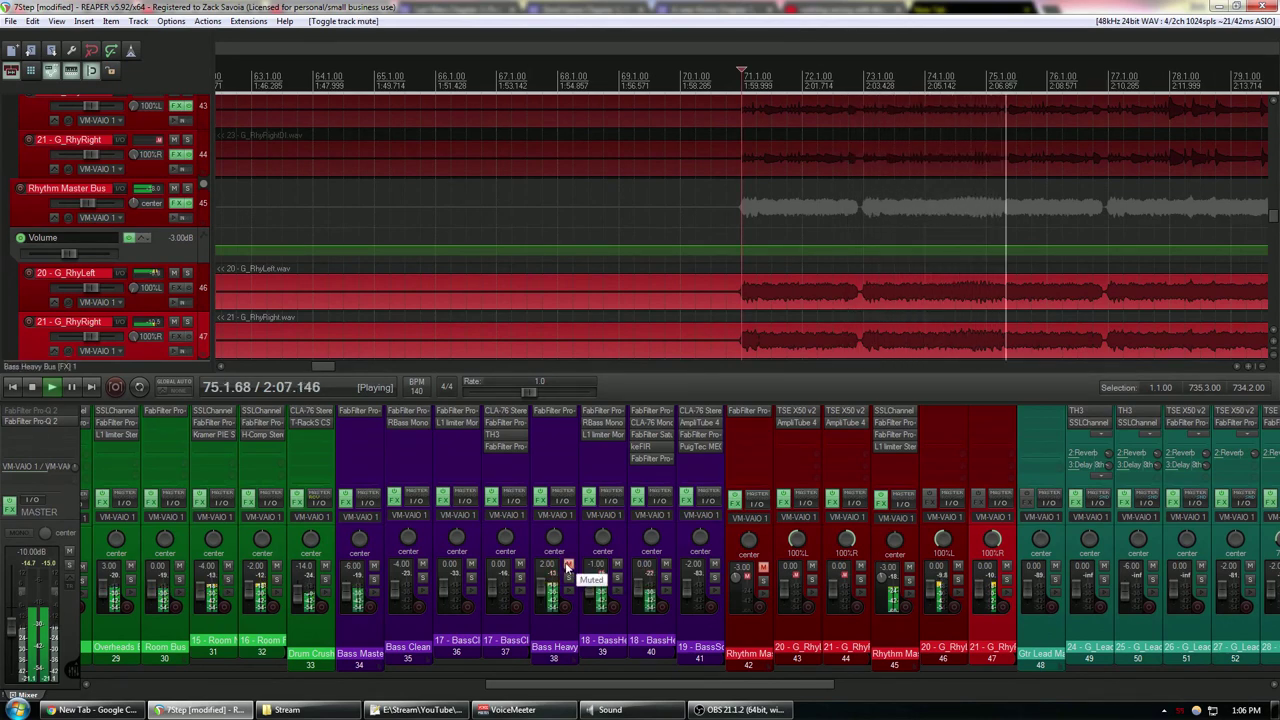
{"action": "left_click", "coordinate": [568, 565]}
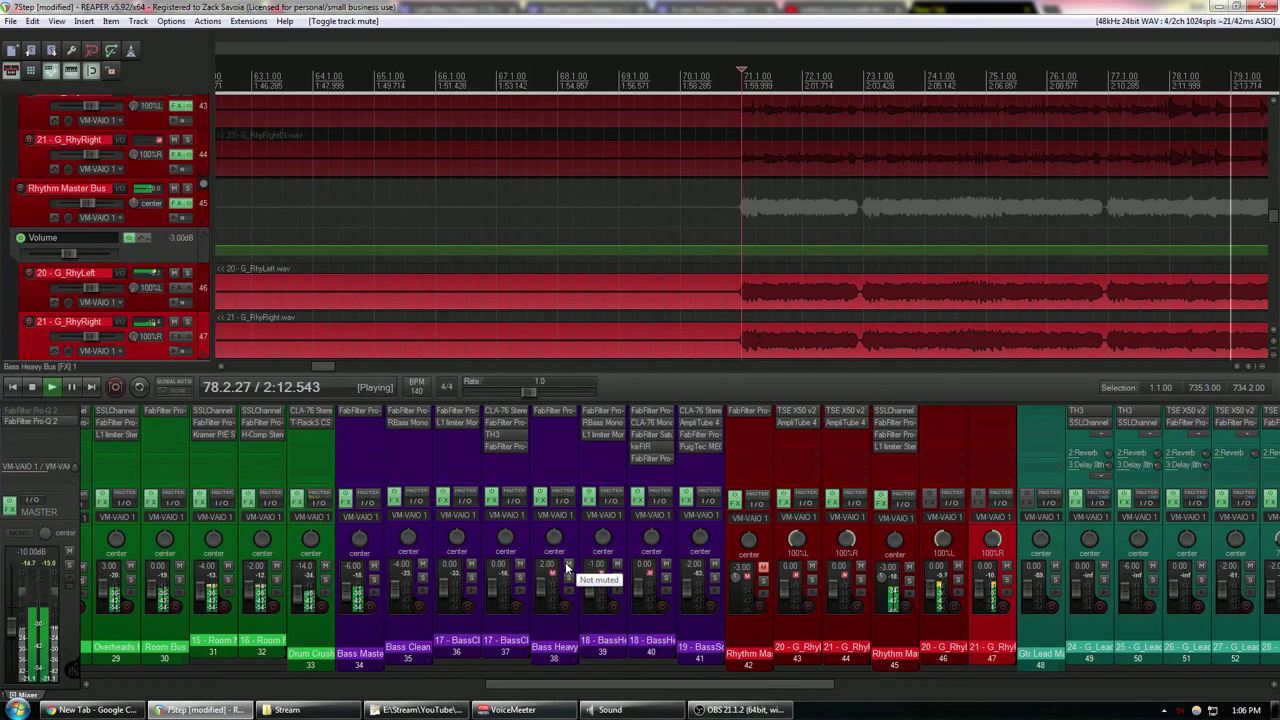
{"action": "left_click", "coordinate": [568, 565]}
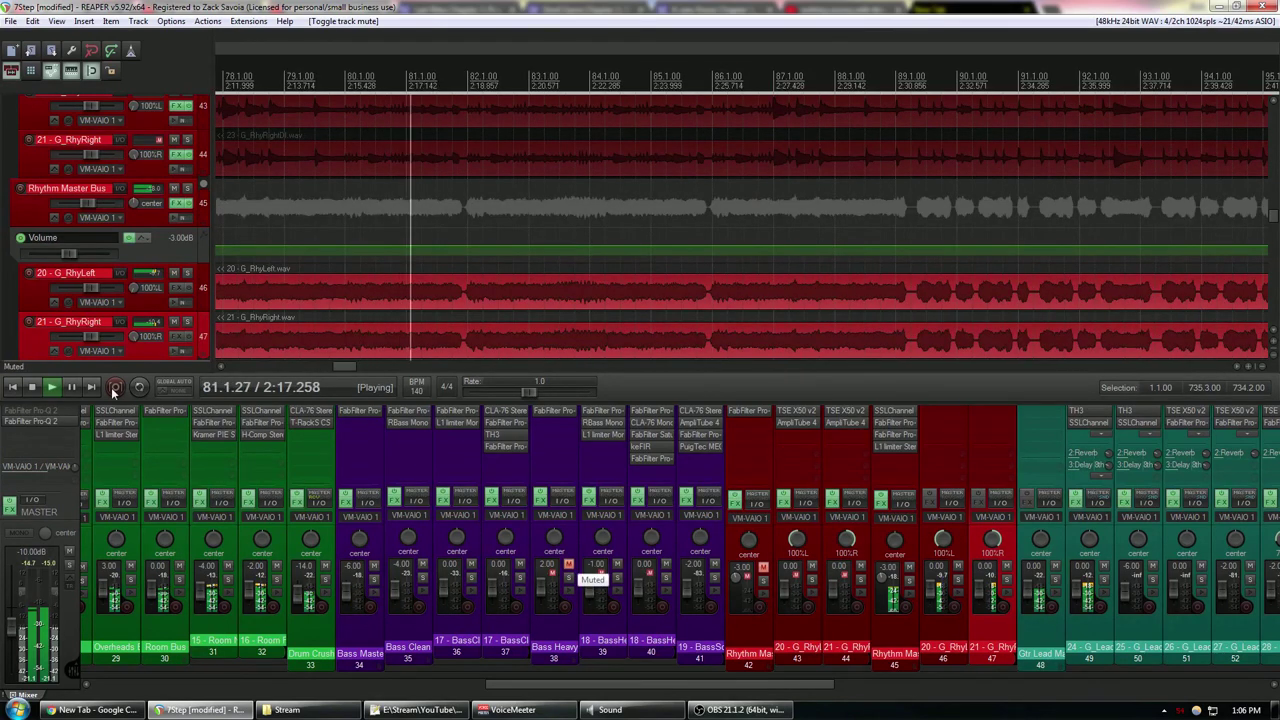
{"action": "left_click", "coordinate": [34, 391]}
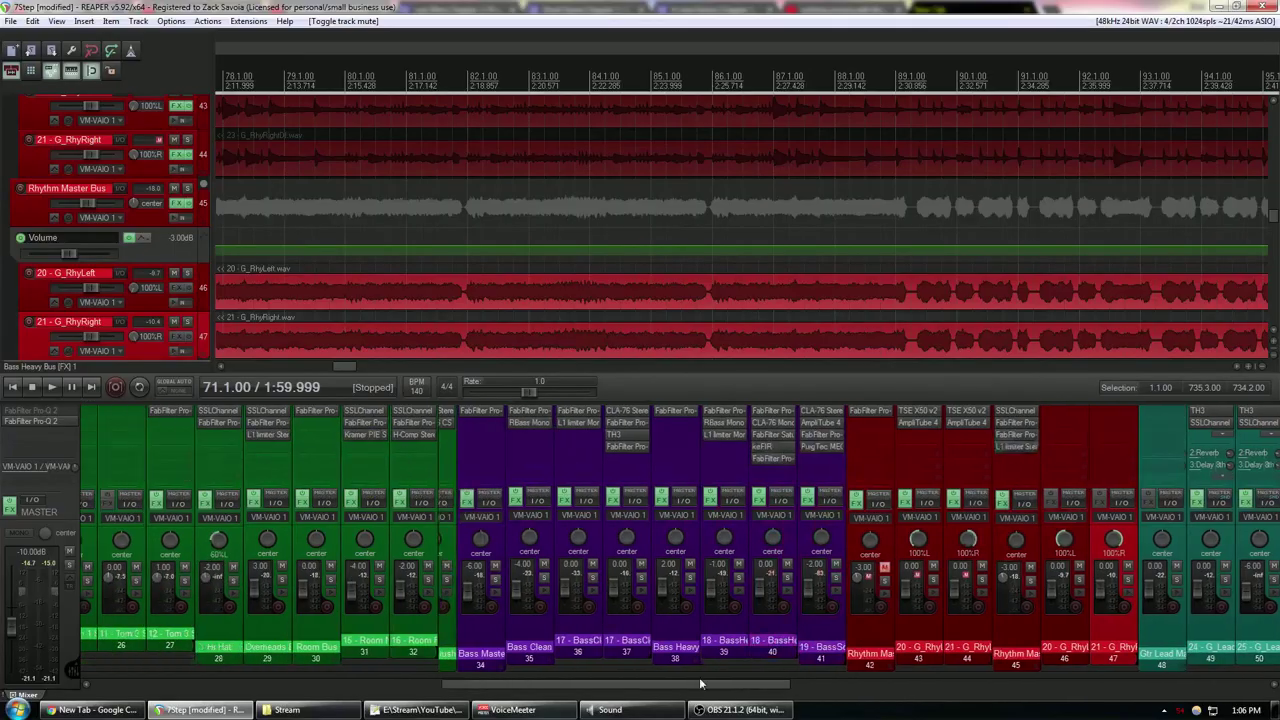
- Unmute the Rhythm Master Bus on track 42 and mute the one on track 45
{"action": "scroll", "coordinate": [399, 693], "scroll_direction": "right", "scroll_amount": 5}
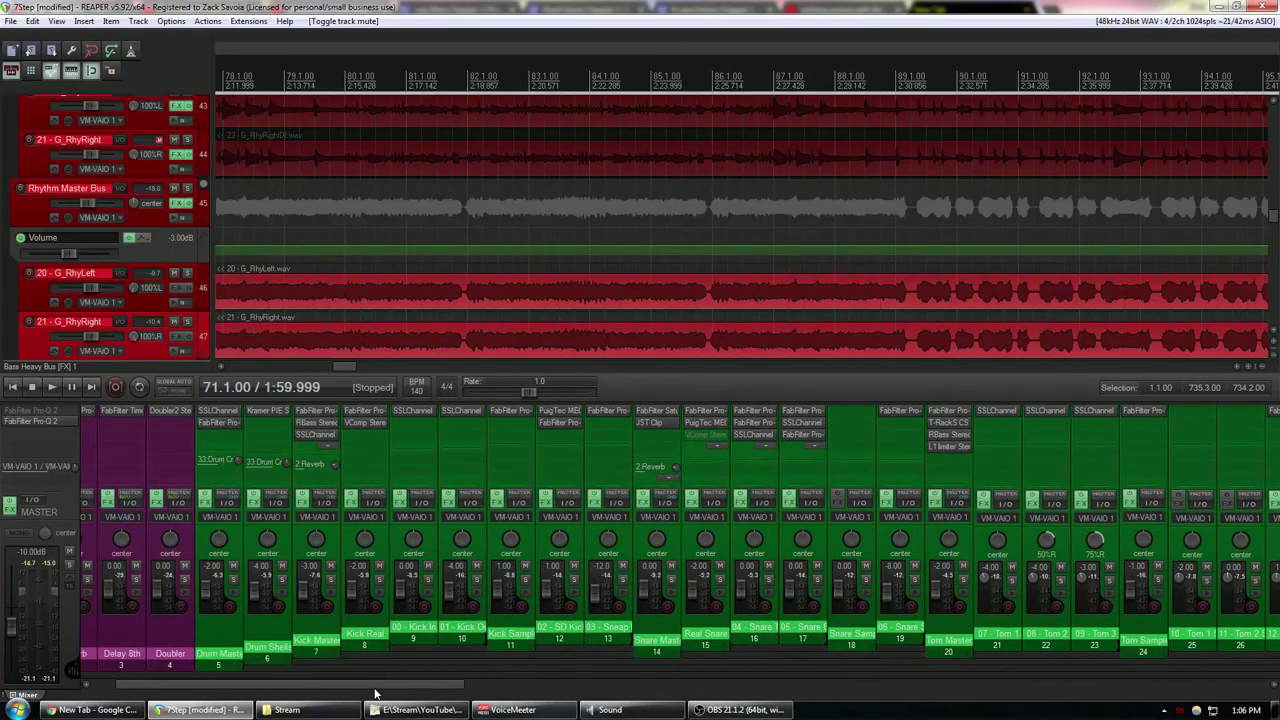
{"action": "left_click_drag", "start_coordinate": [399, 689], "coordinate": [762, 648]}
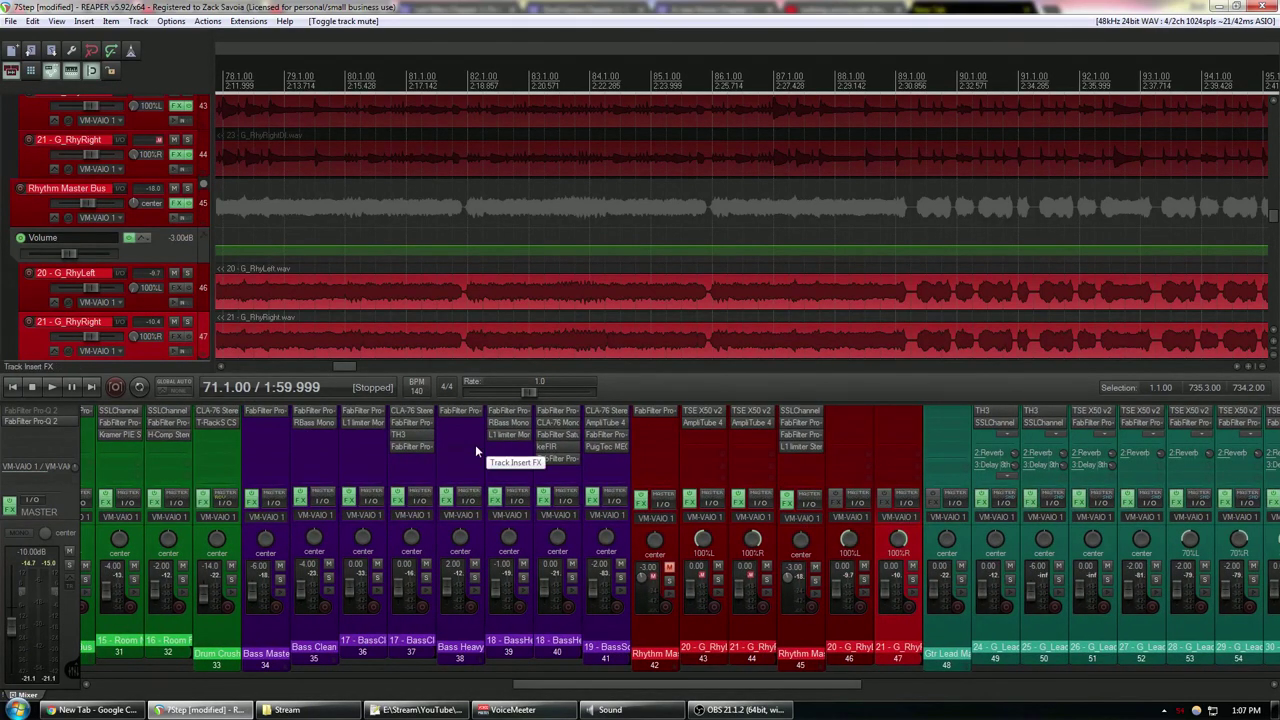
{"action": "left_click_drag", "start_coordinate": [752, 686], "coordinate": [585, 654]}
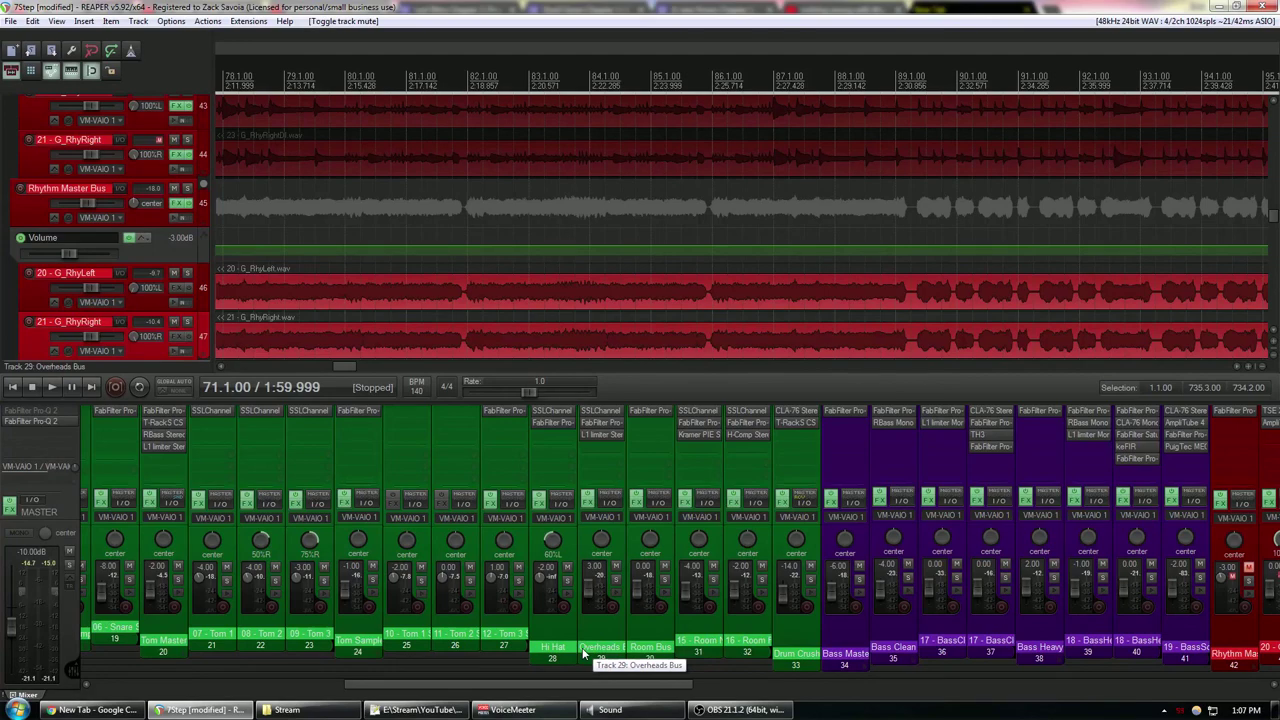
{"action": "left_click_drag", "start_coordinate": [585, 654], "coordinate": [789, 640]}
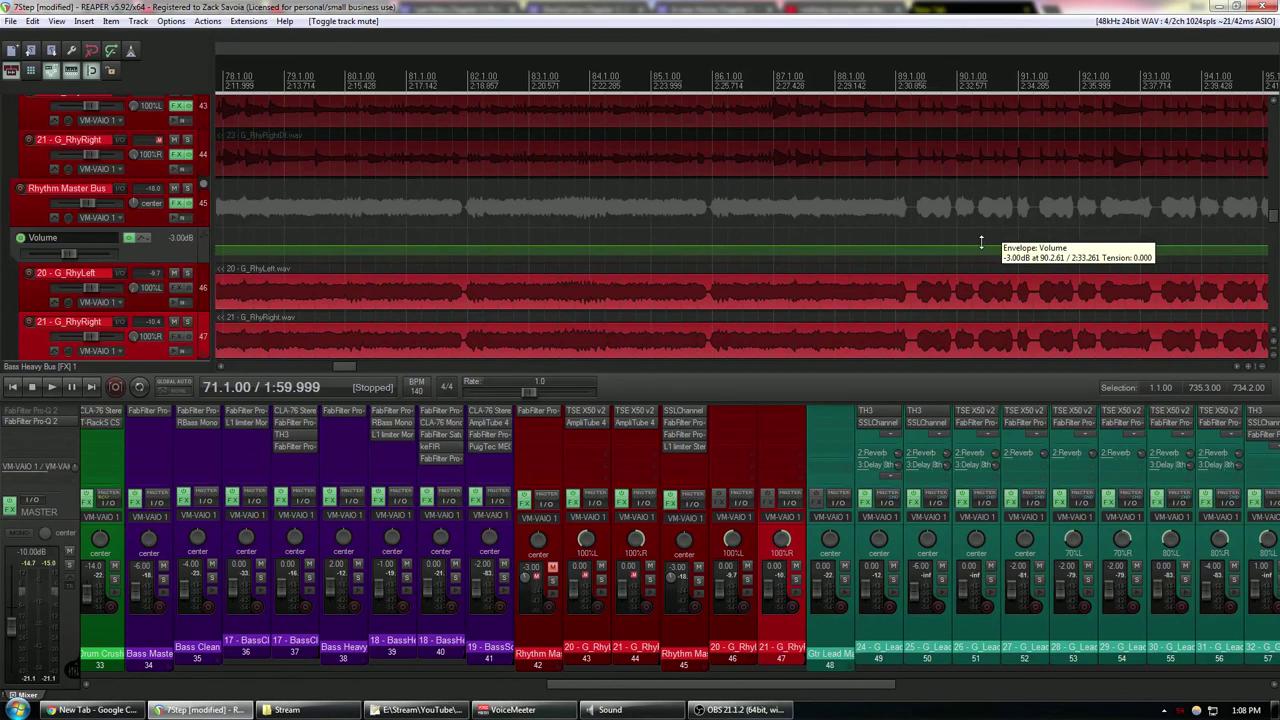
{"action": "left_click", "coordinate": [554, 570]}
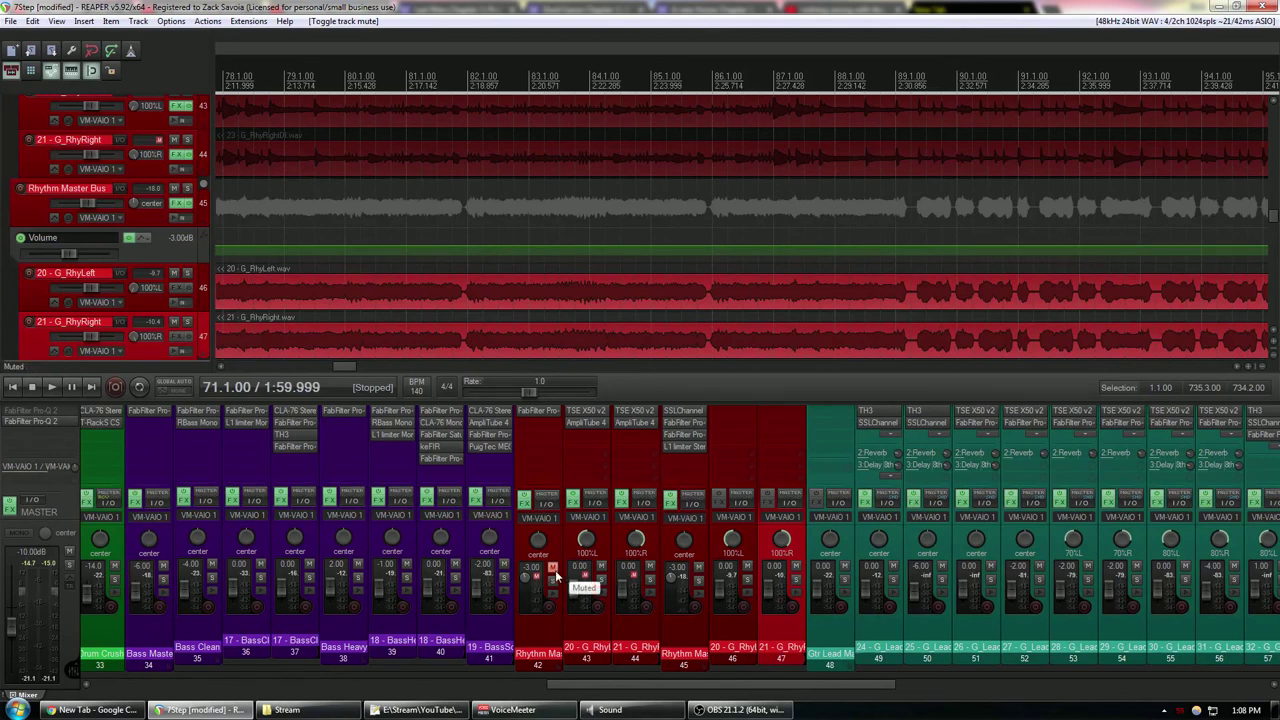
{"action": "left_click", "coordinate": [695, 570]}
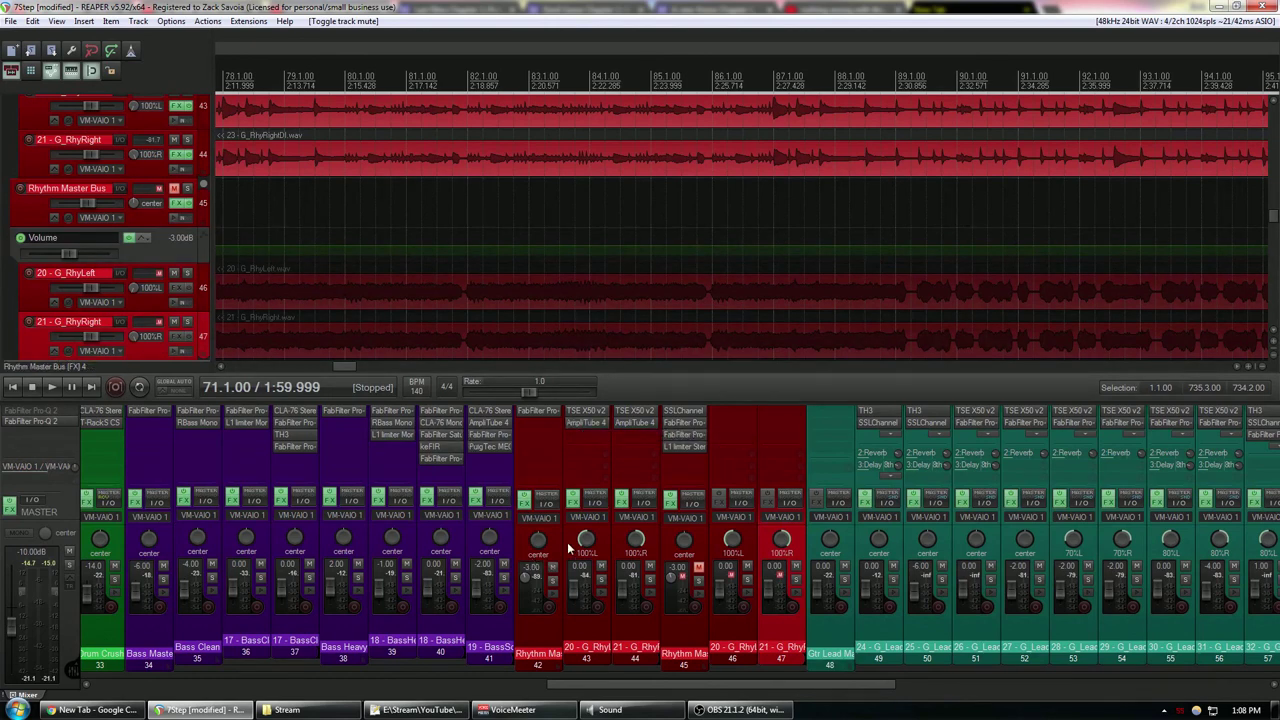
- Place the play cursor at bar 82 on the G_RhyLeftDI item and check the TSE X50 v2 amp settings on track 43
{"action": "scroll", "coordinate": [566, 110], "scroll_direction": "up", "scroll_amount": 1}
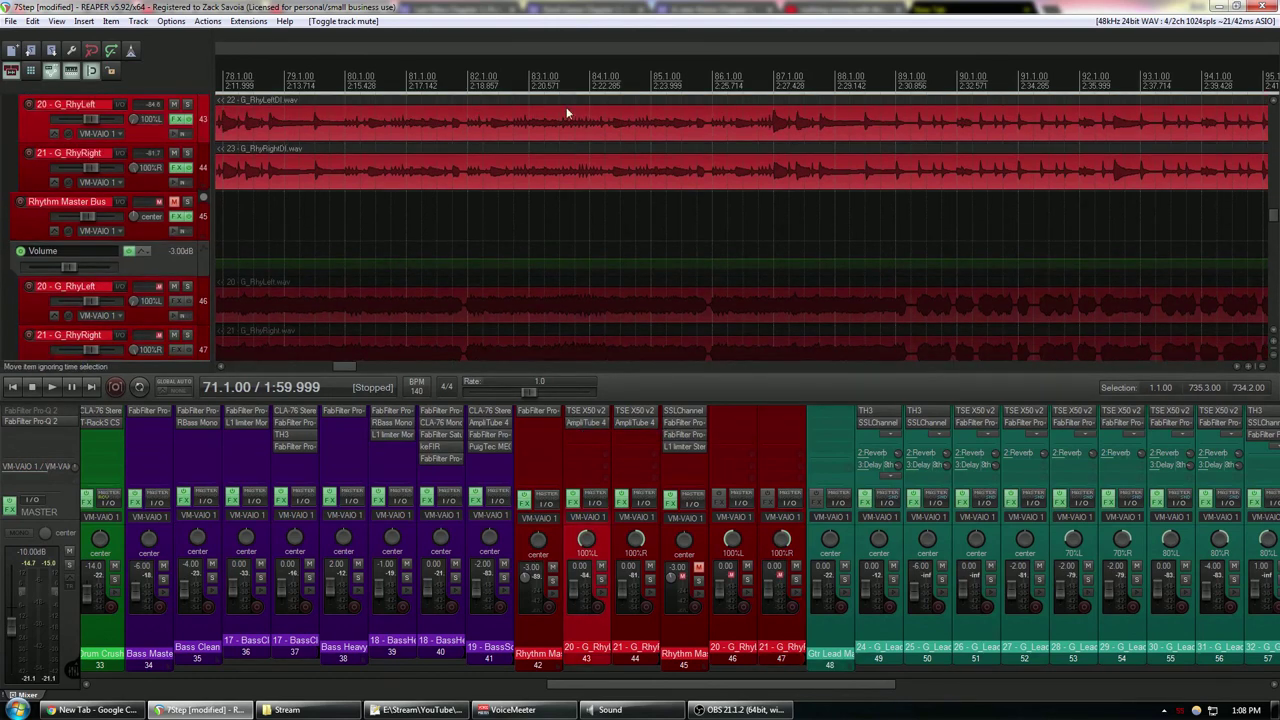
{"action": "left_click", "coordinate": [468, 125]}
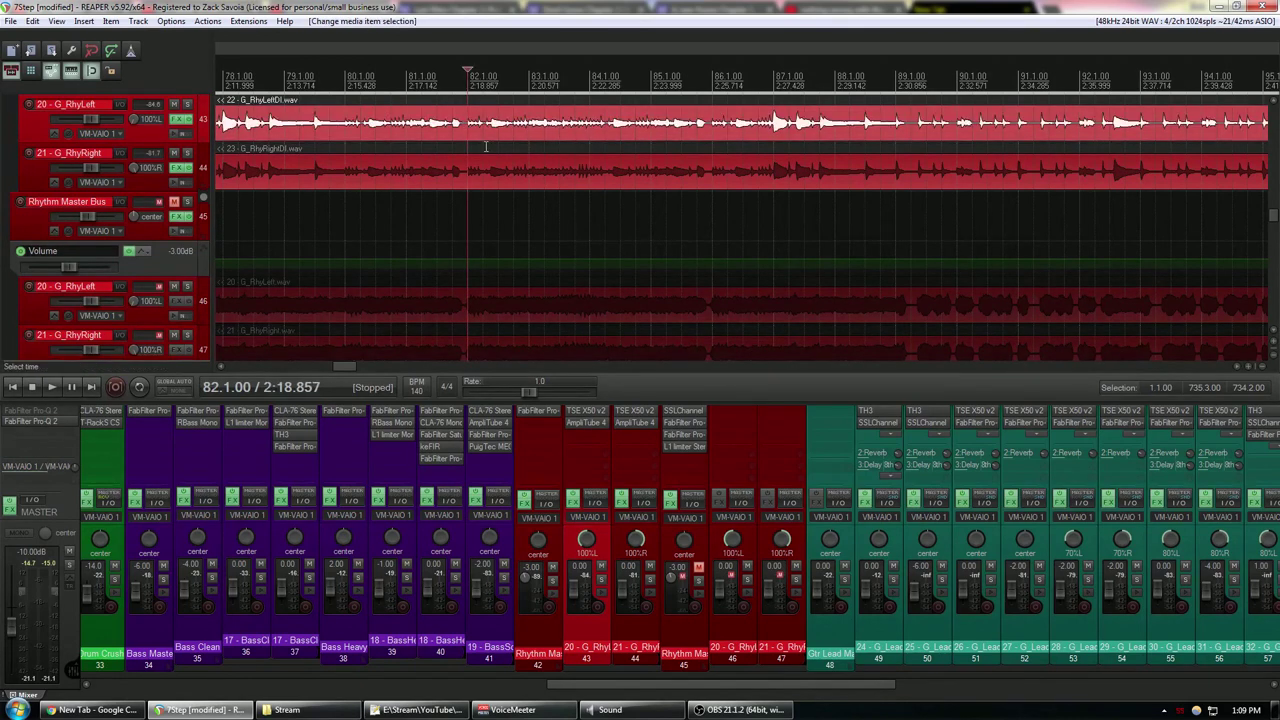
{"action": "left_click", "coordinate": [586, 411]}
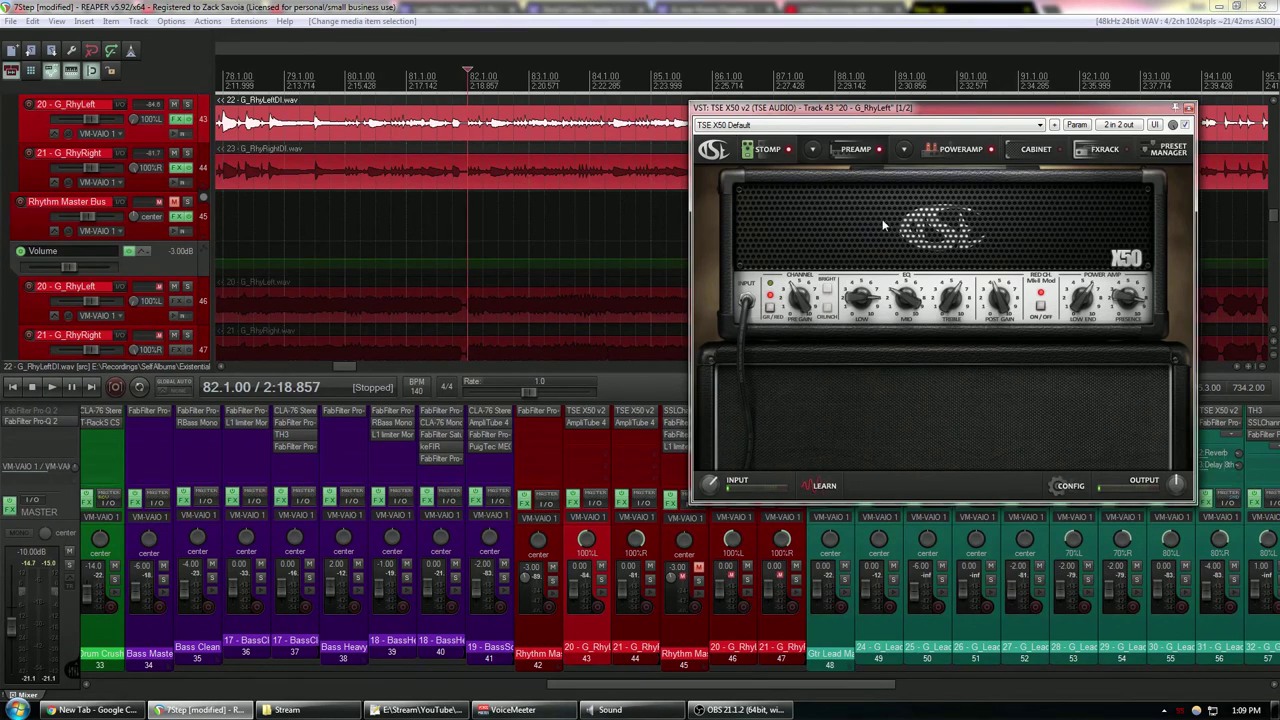
{"action": "left_click", "coordinate": [1188, 108]}
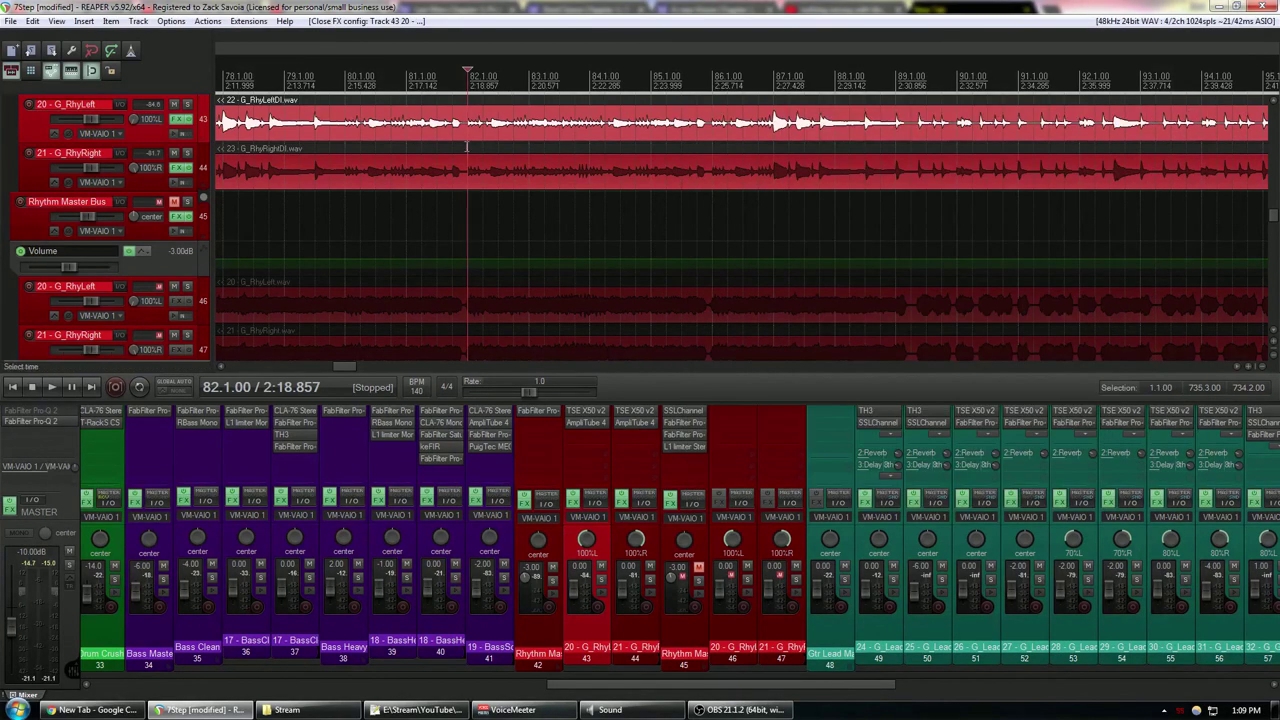
{"action": "scroll", "coordinate": [486, 125], "scroll_direction": "up", "scroll_amount": 5}
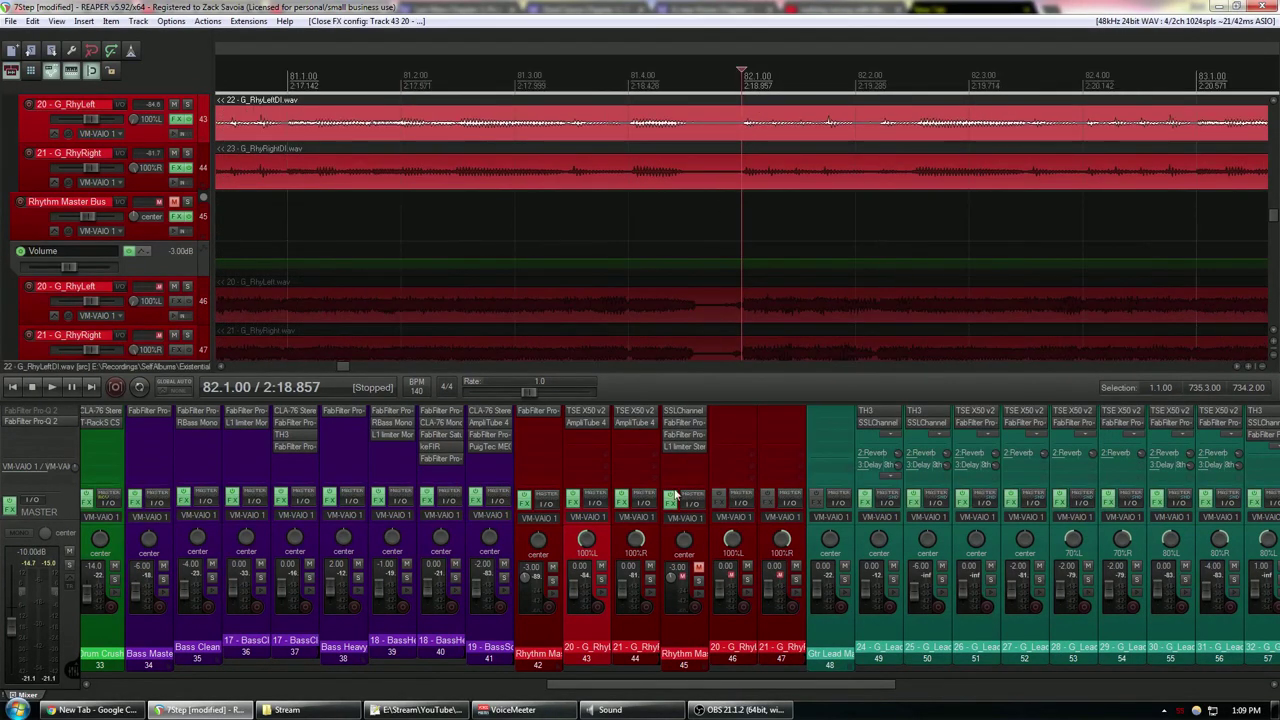